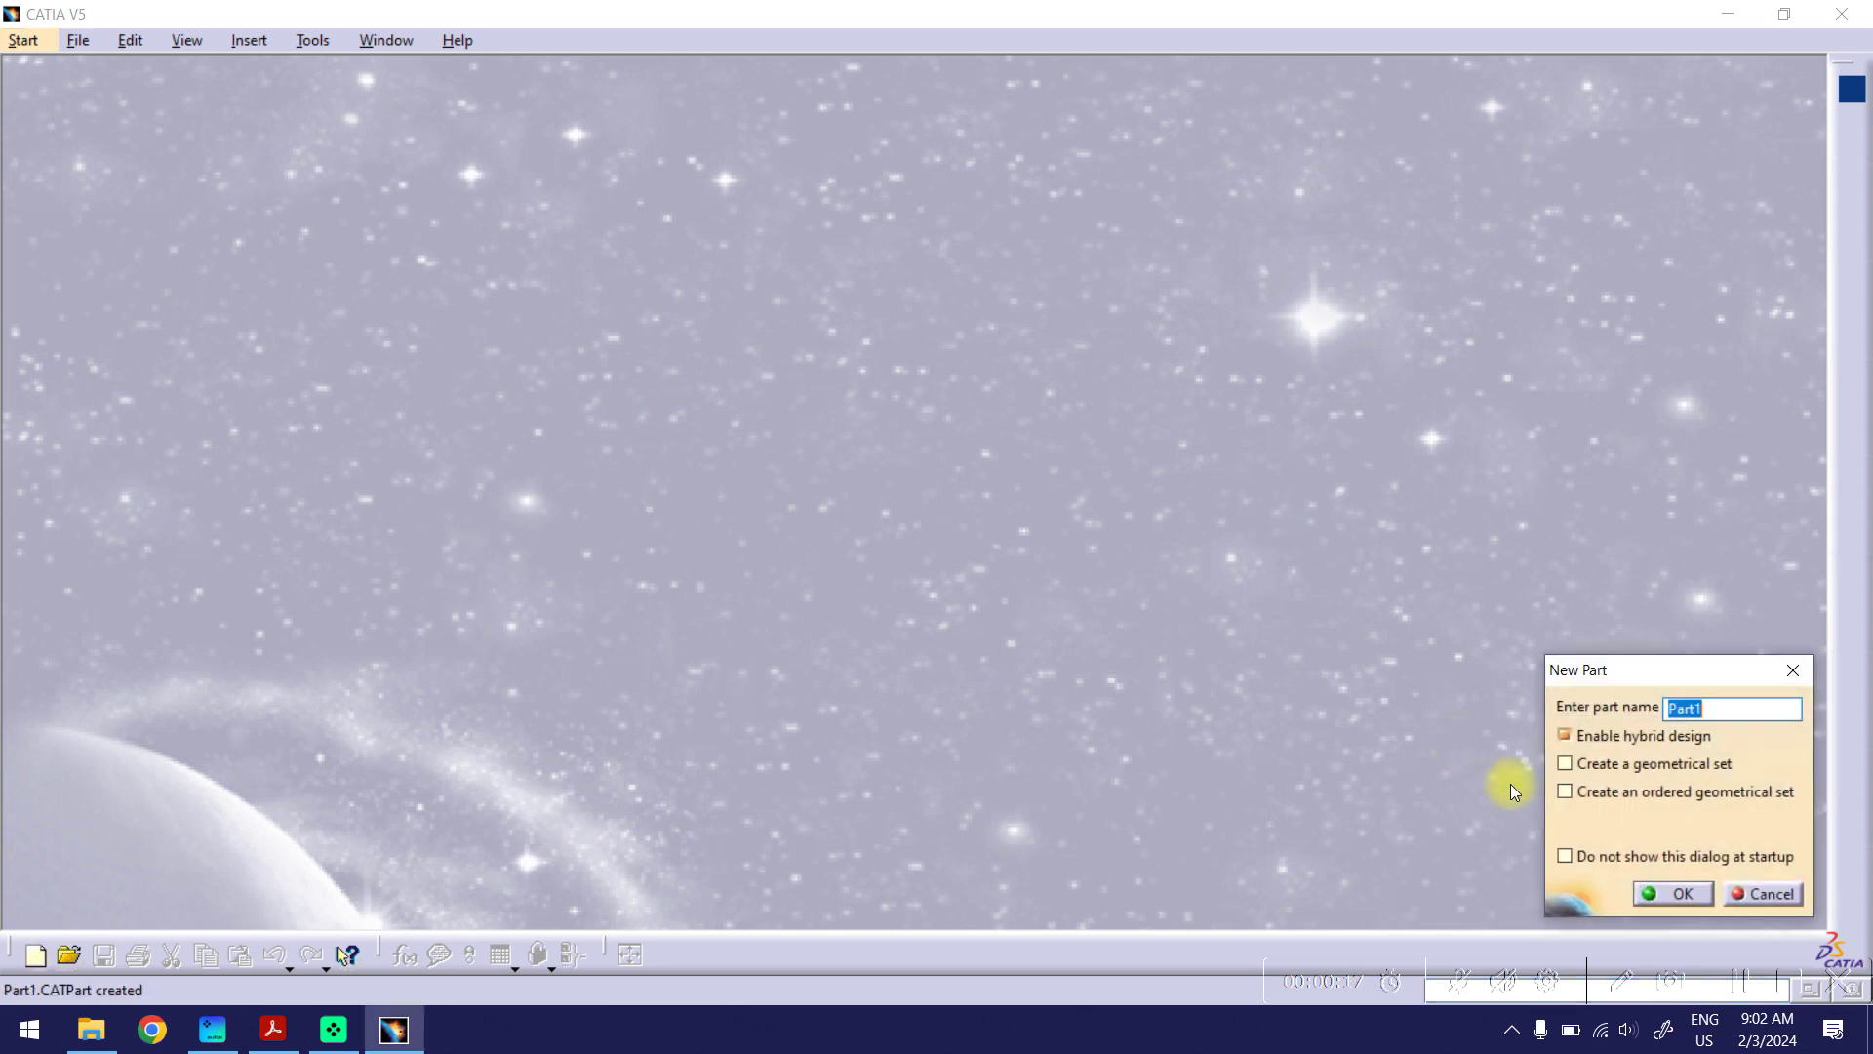
Step: Create a new part named support-pin and start a positioned sketch on the yz plane
text(support-pin)
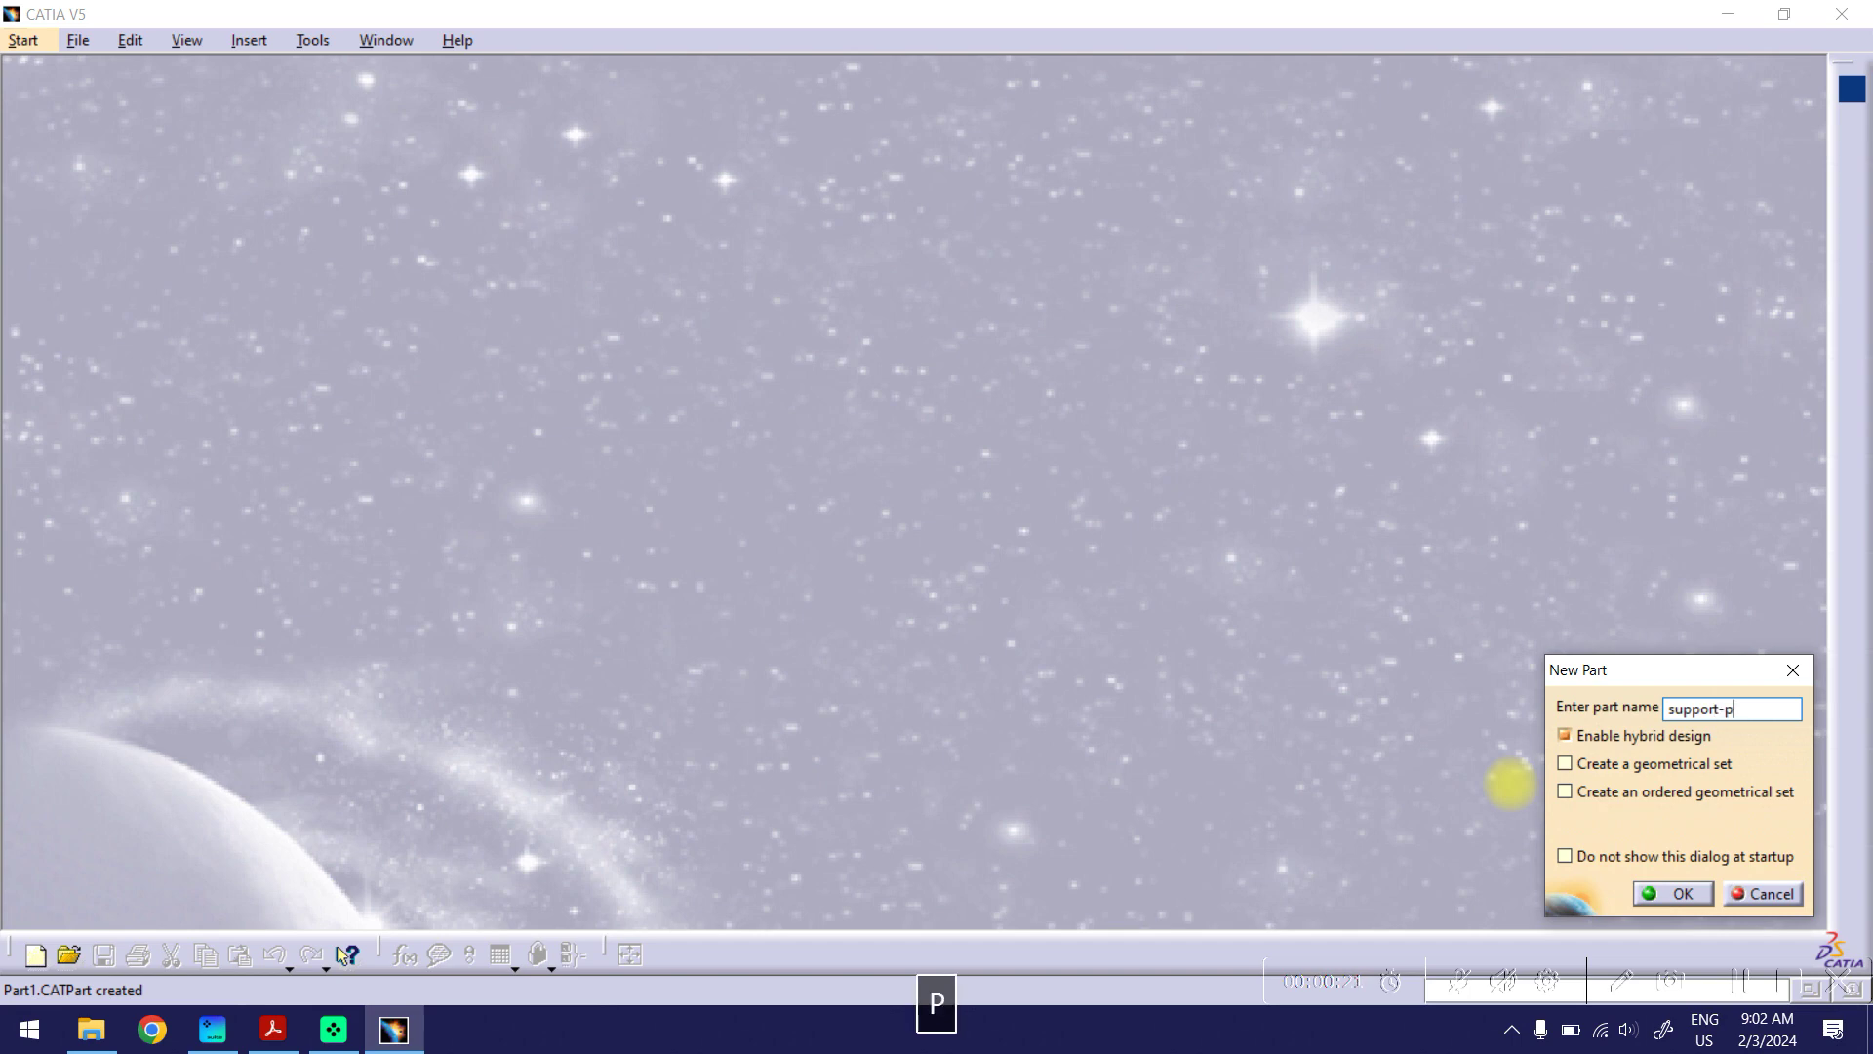
click(1661, 892)
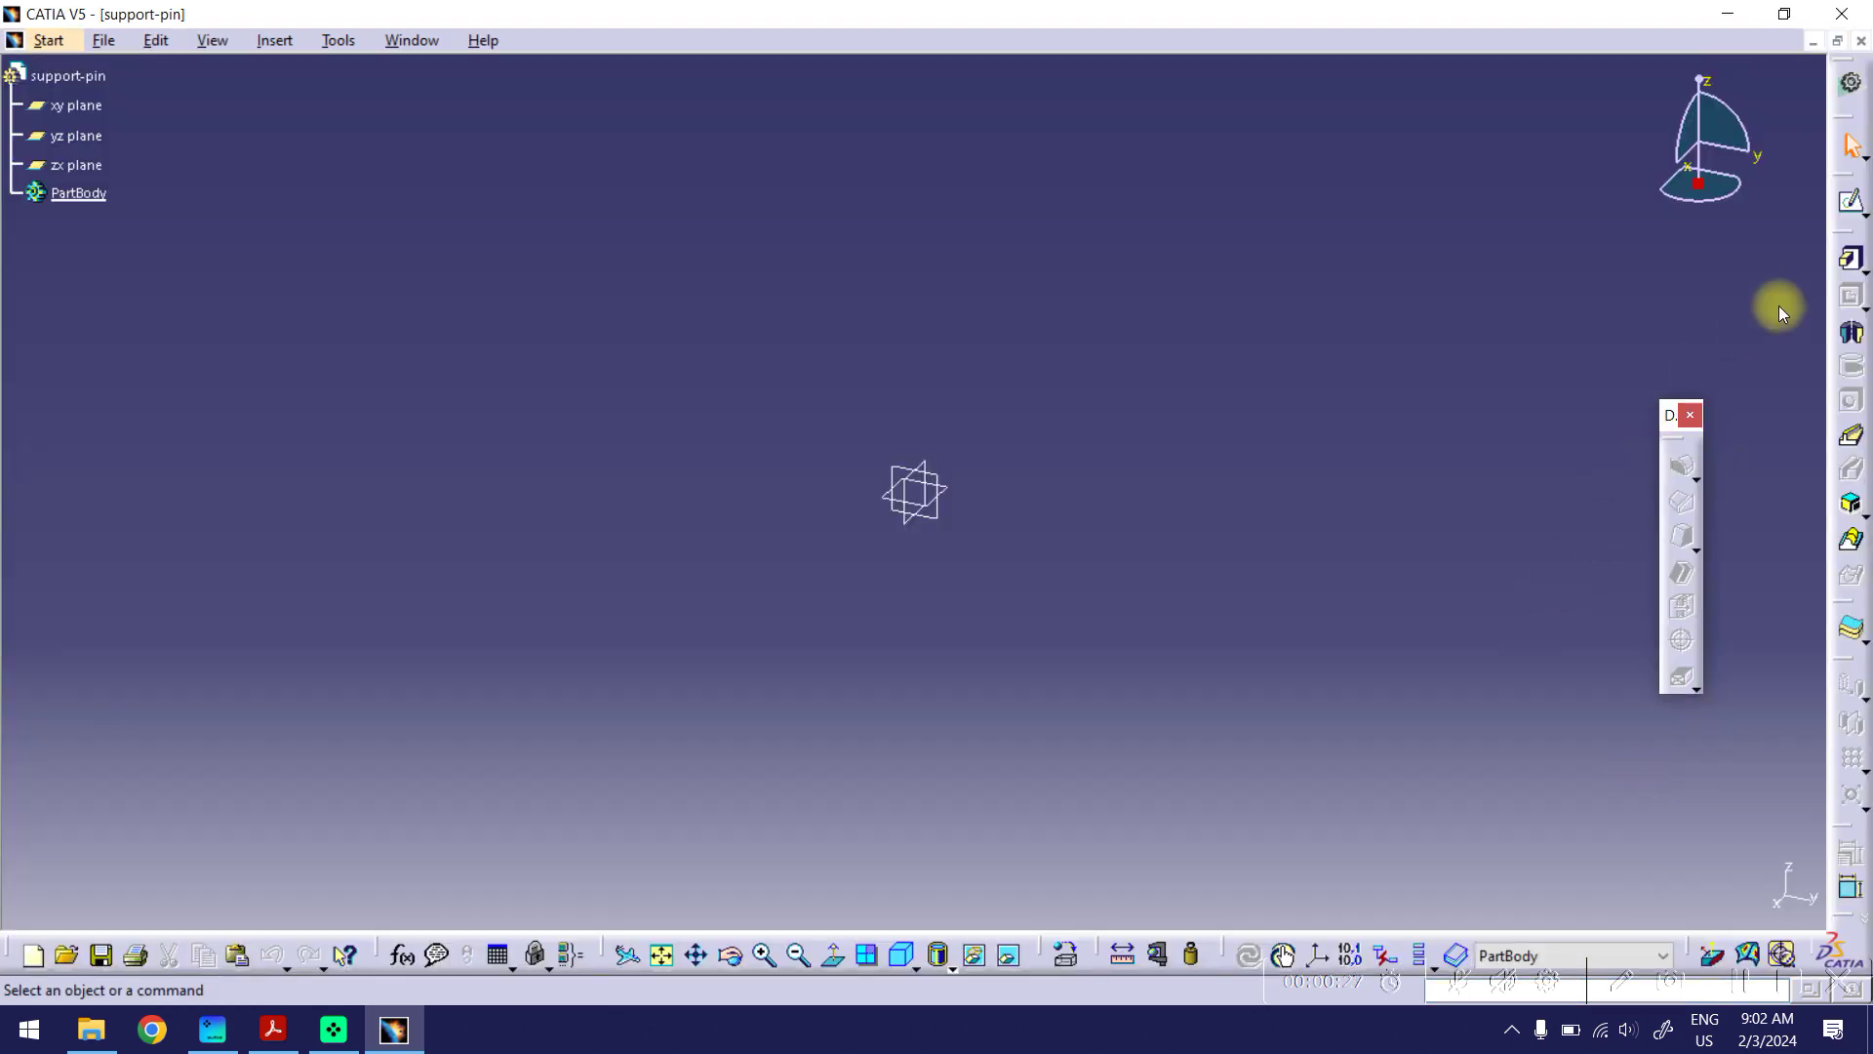
click(1864, 211)
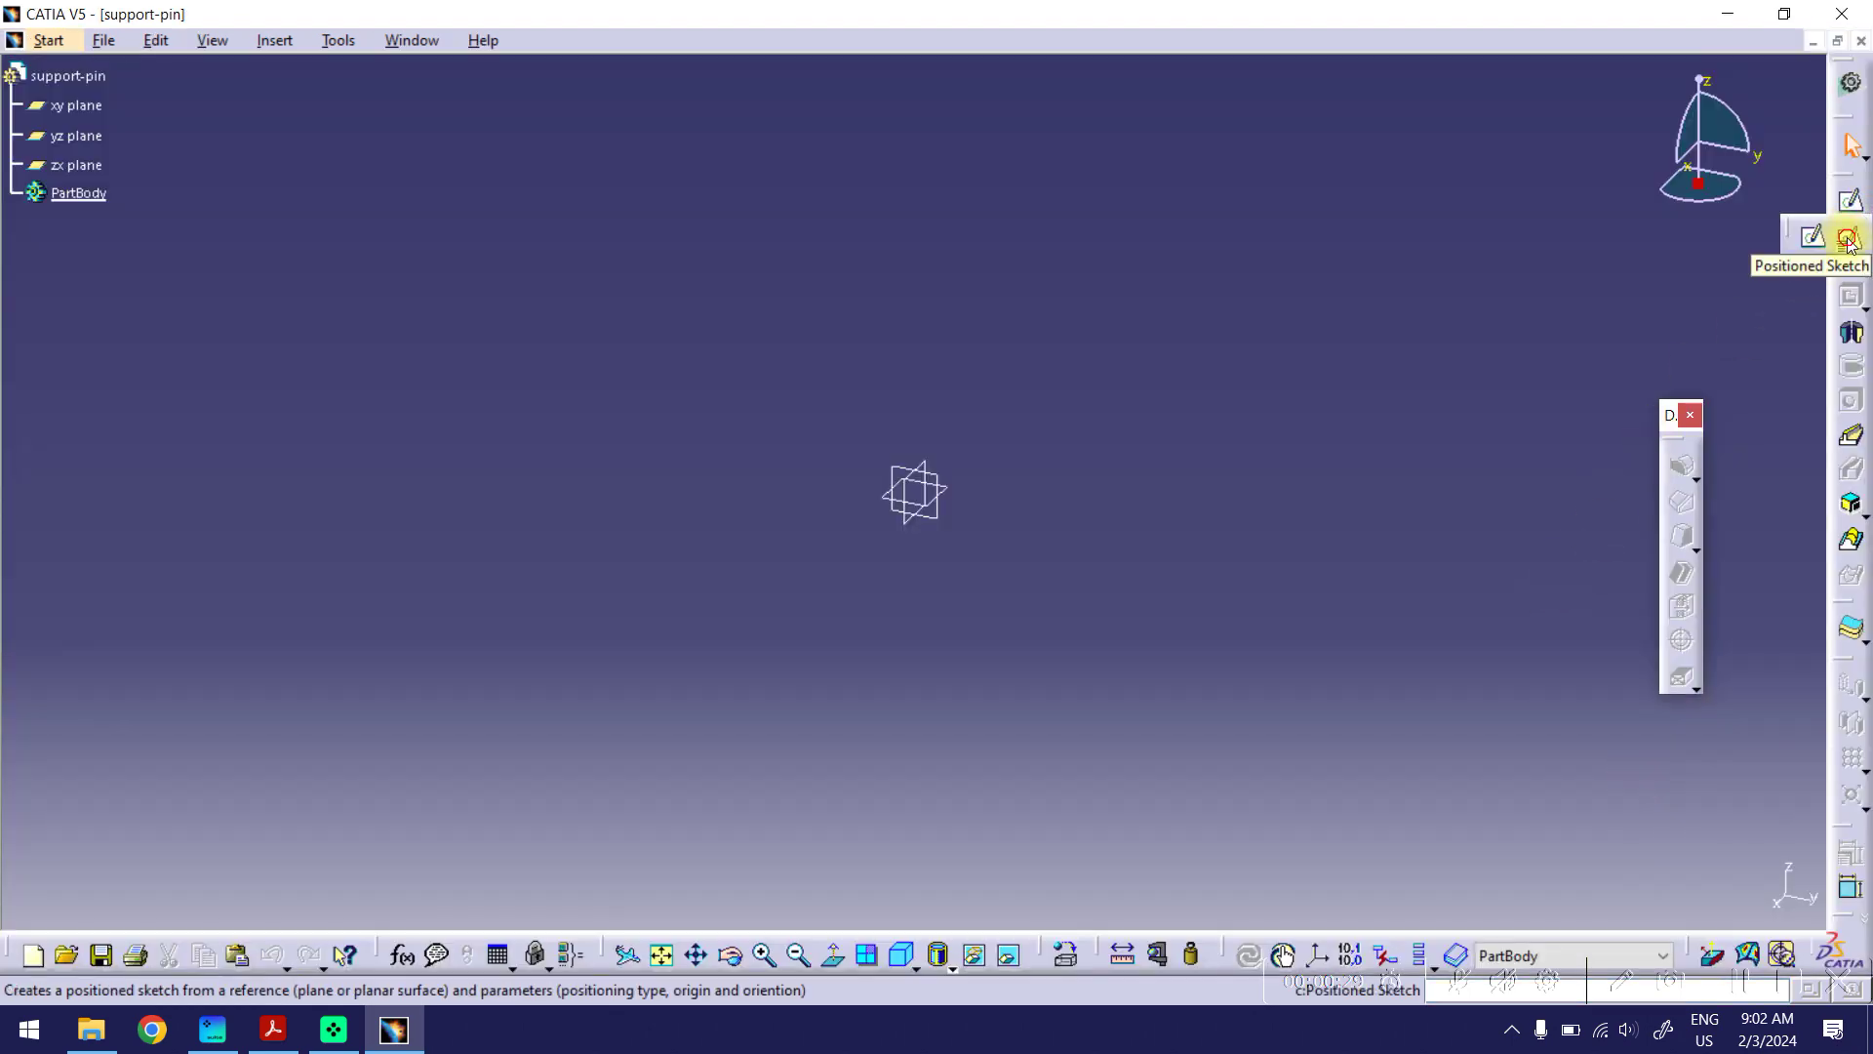
click(1850, 240)
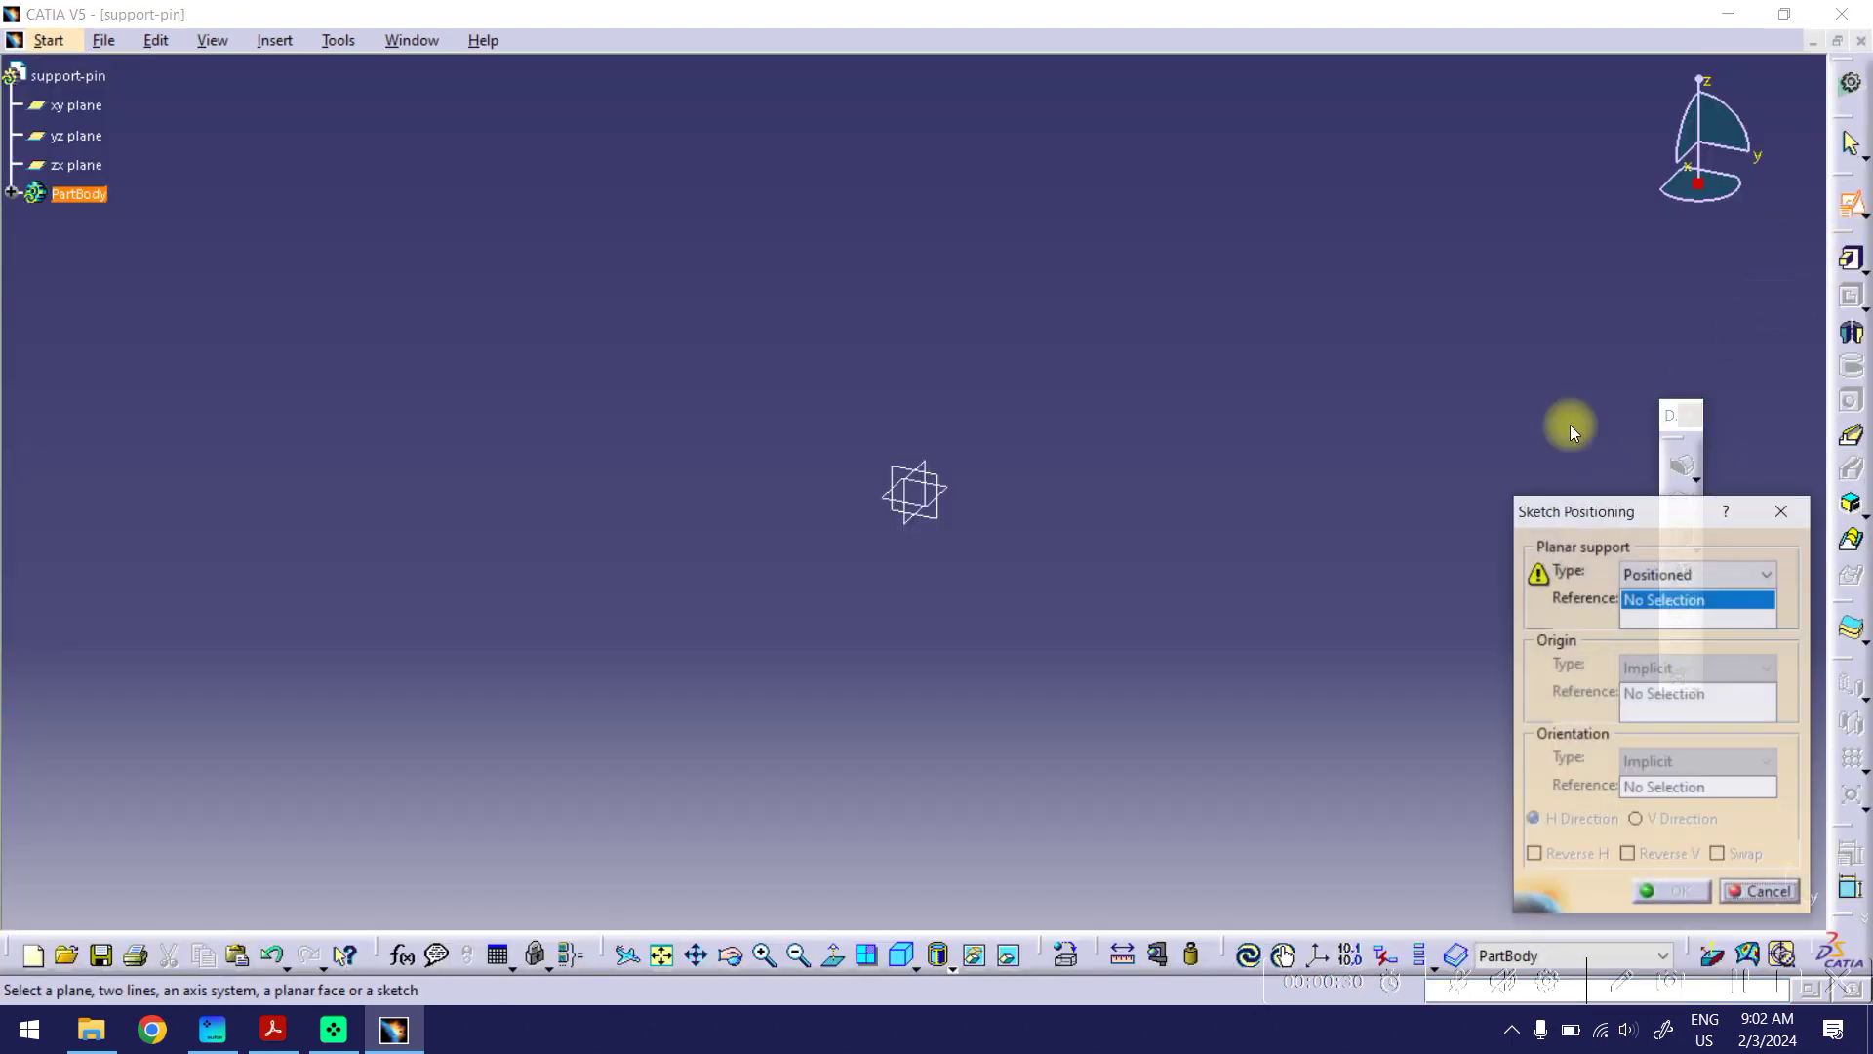
click(933, 524)
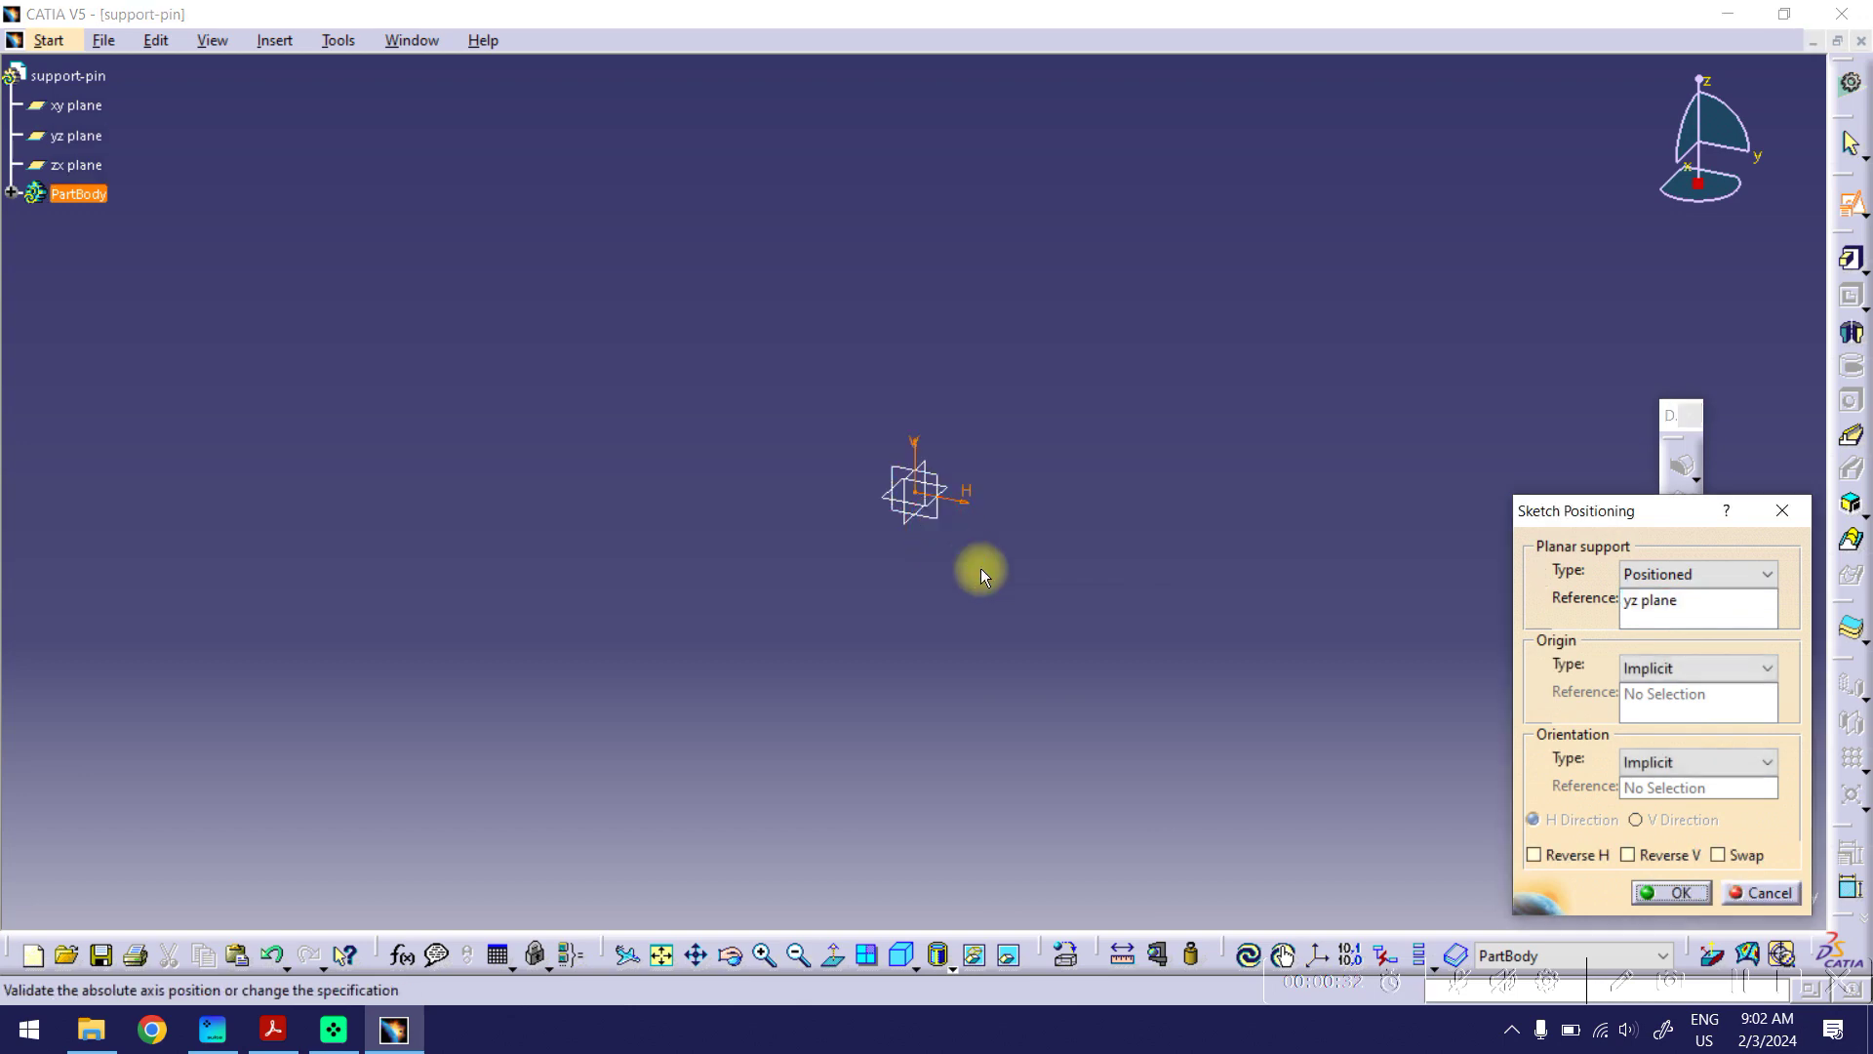
click(1666, 893)
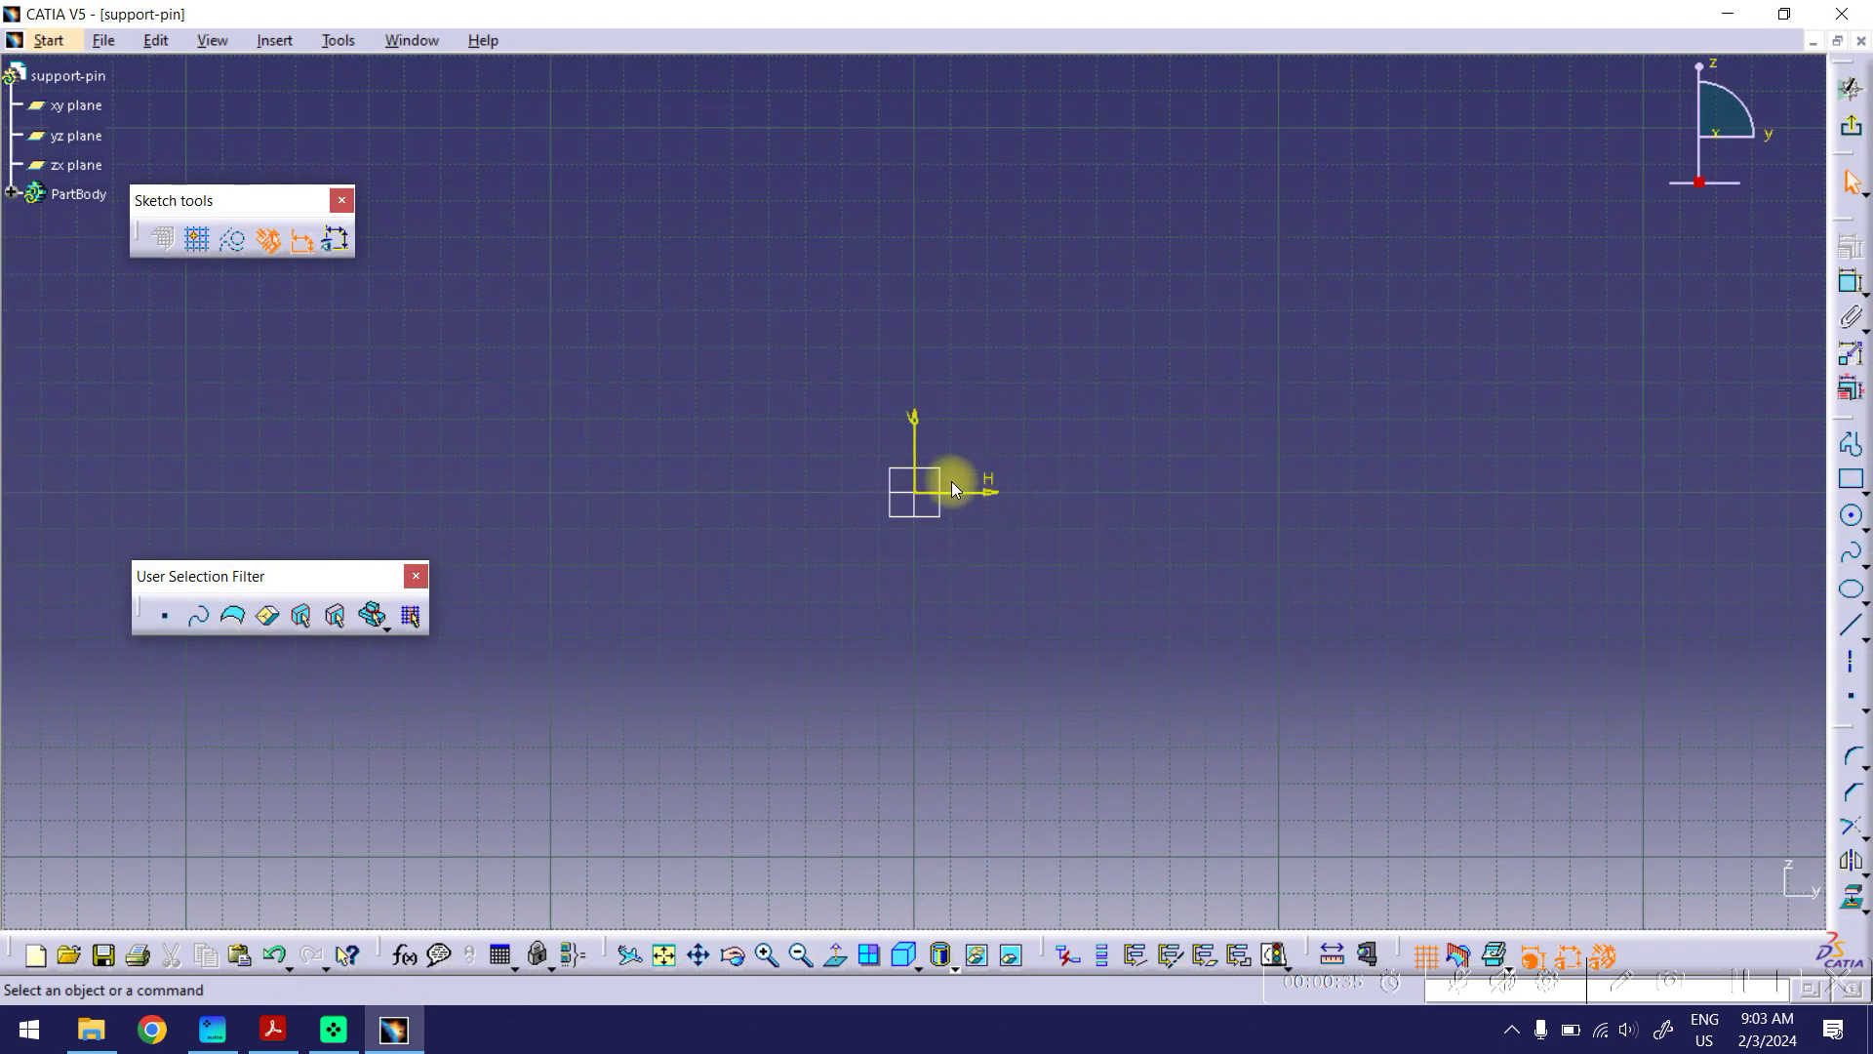
Step: Sketch an open stepped profile from the vertical axis, about 16 by 15.5 mm above the horizontal axis and about 11 by 13 mm below
ctrl+middle_drag(1015, 427, 1098, 277)
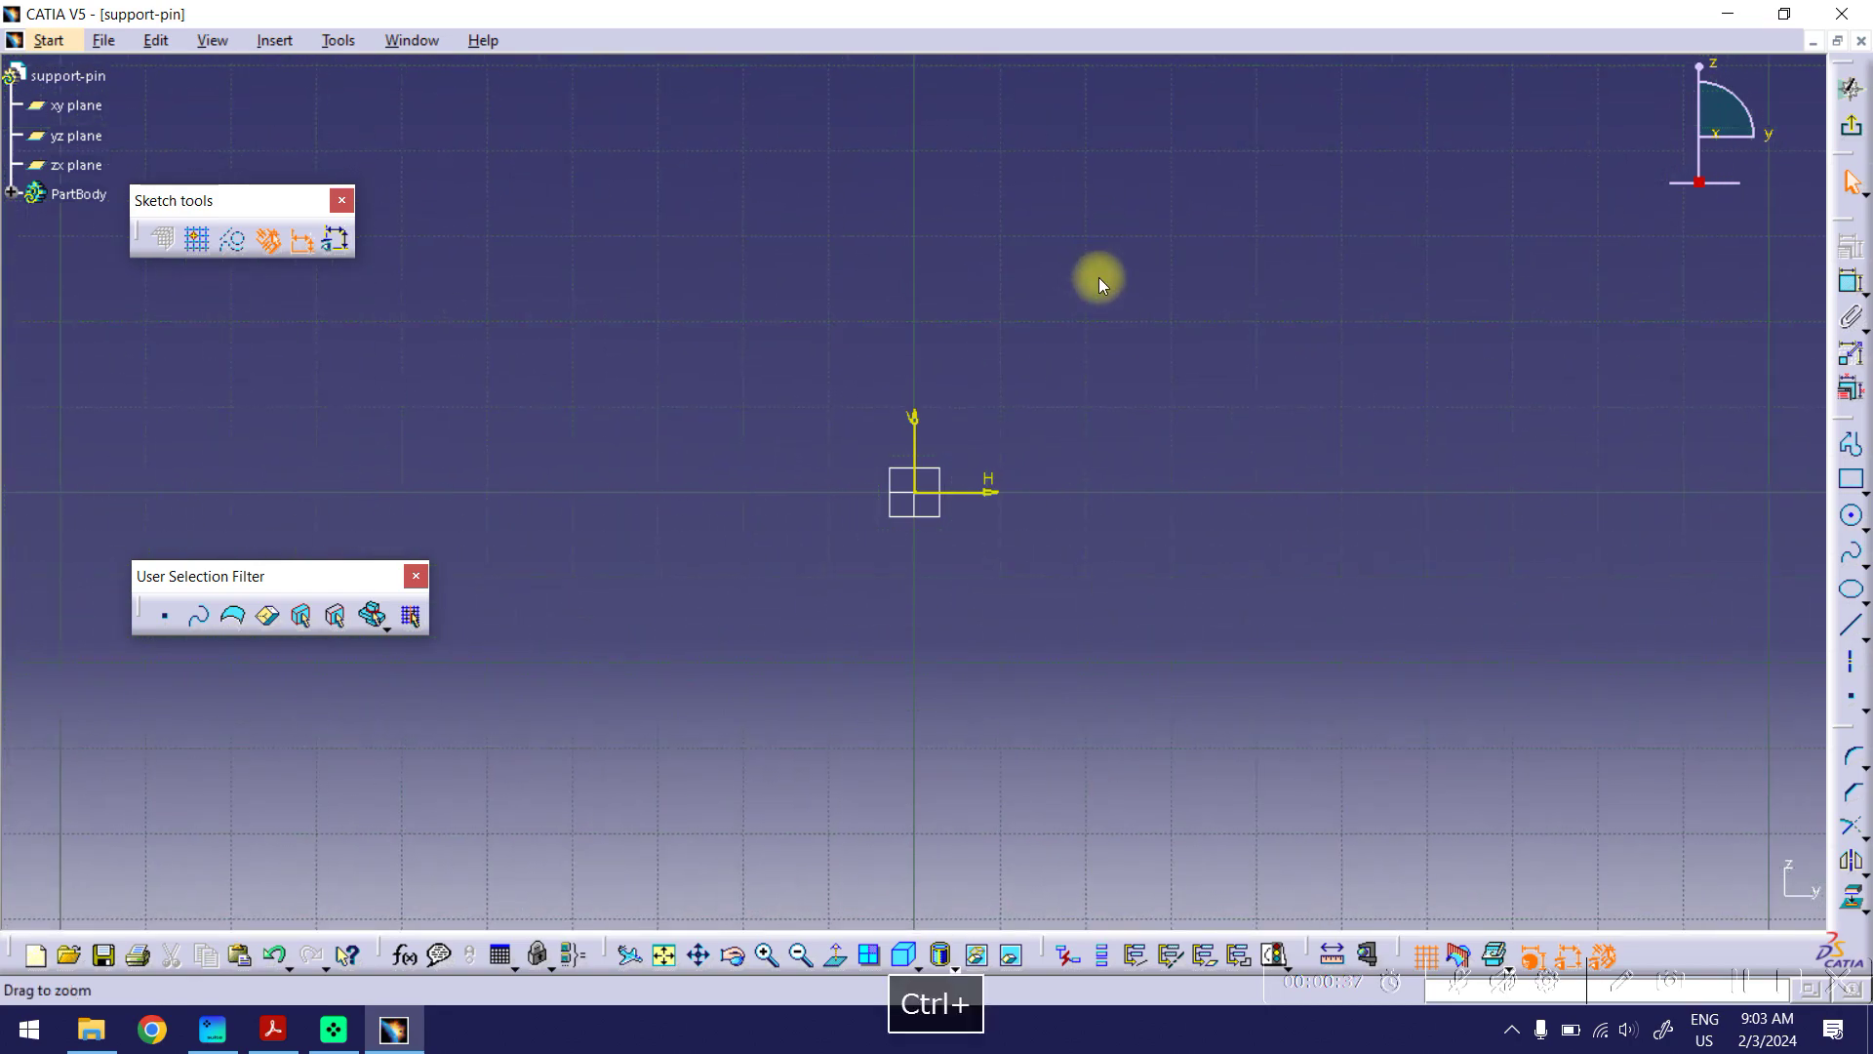
click(1851, 445)
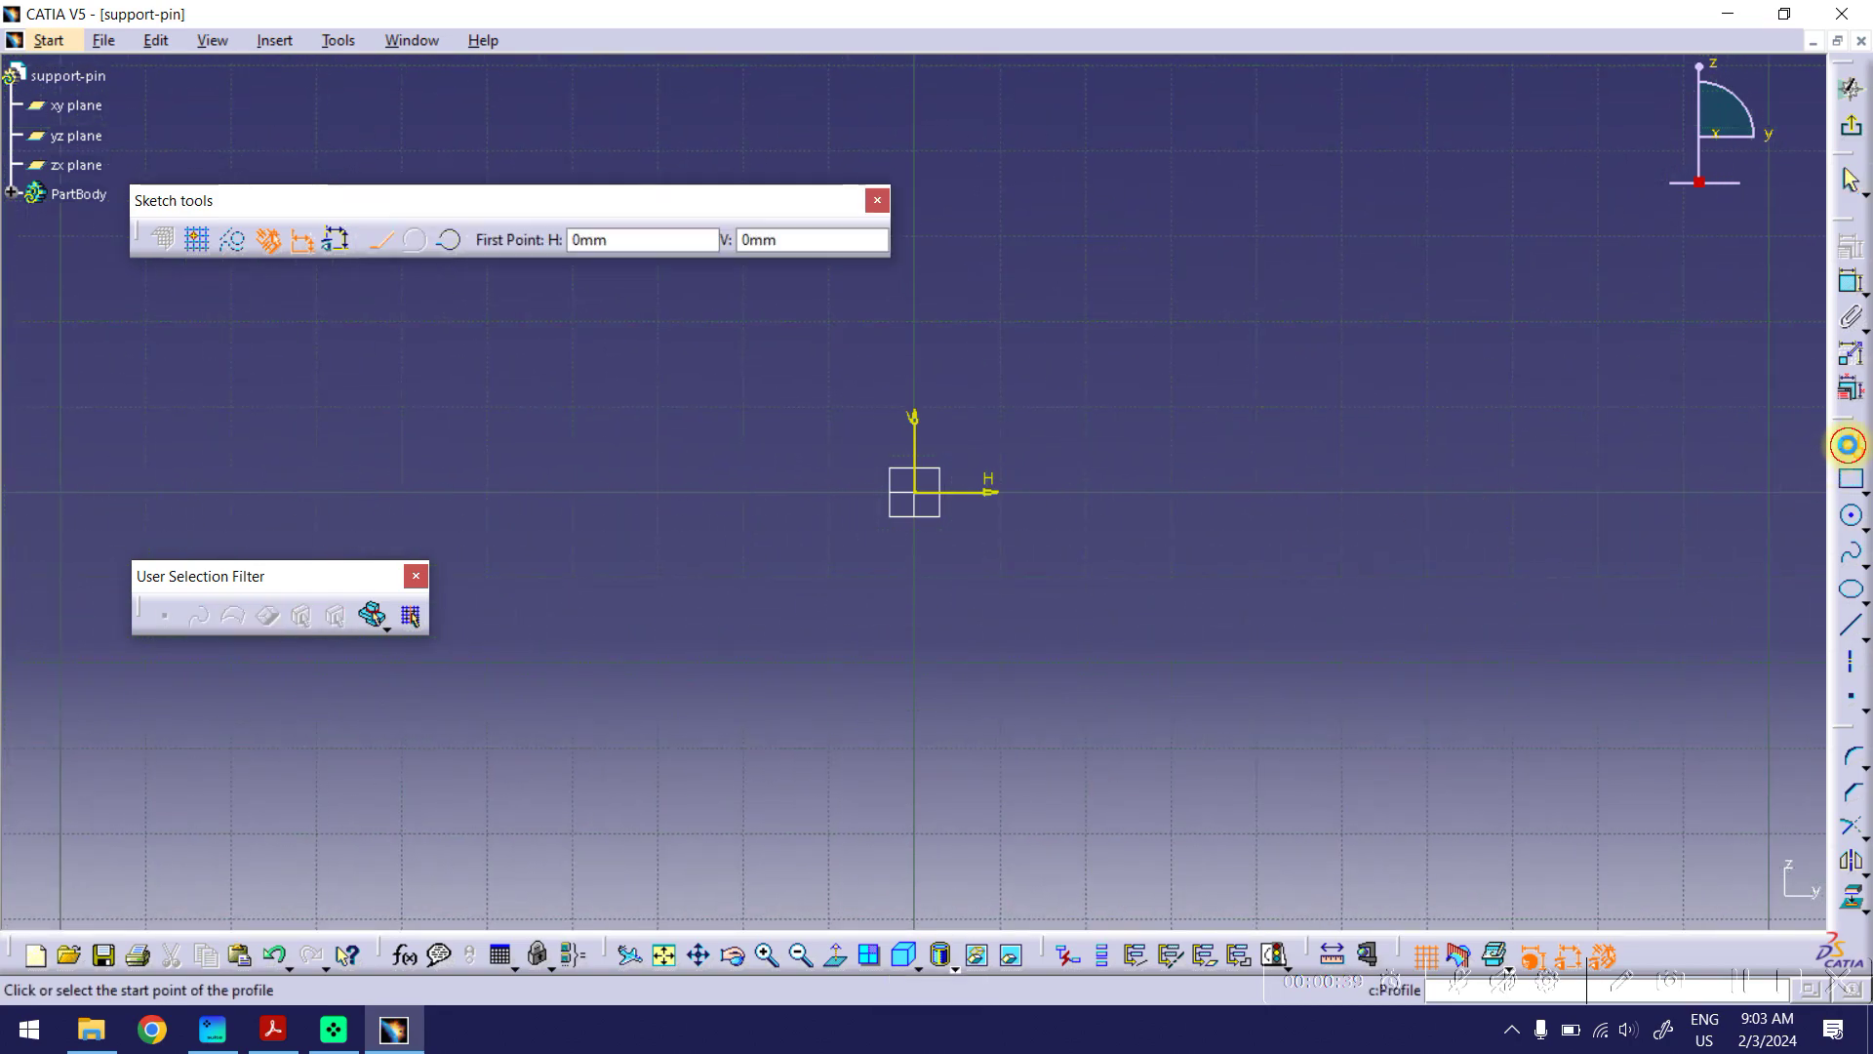
click(916, 360)
click(1050, 360)
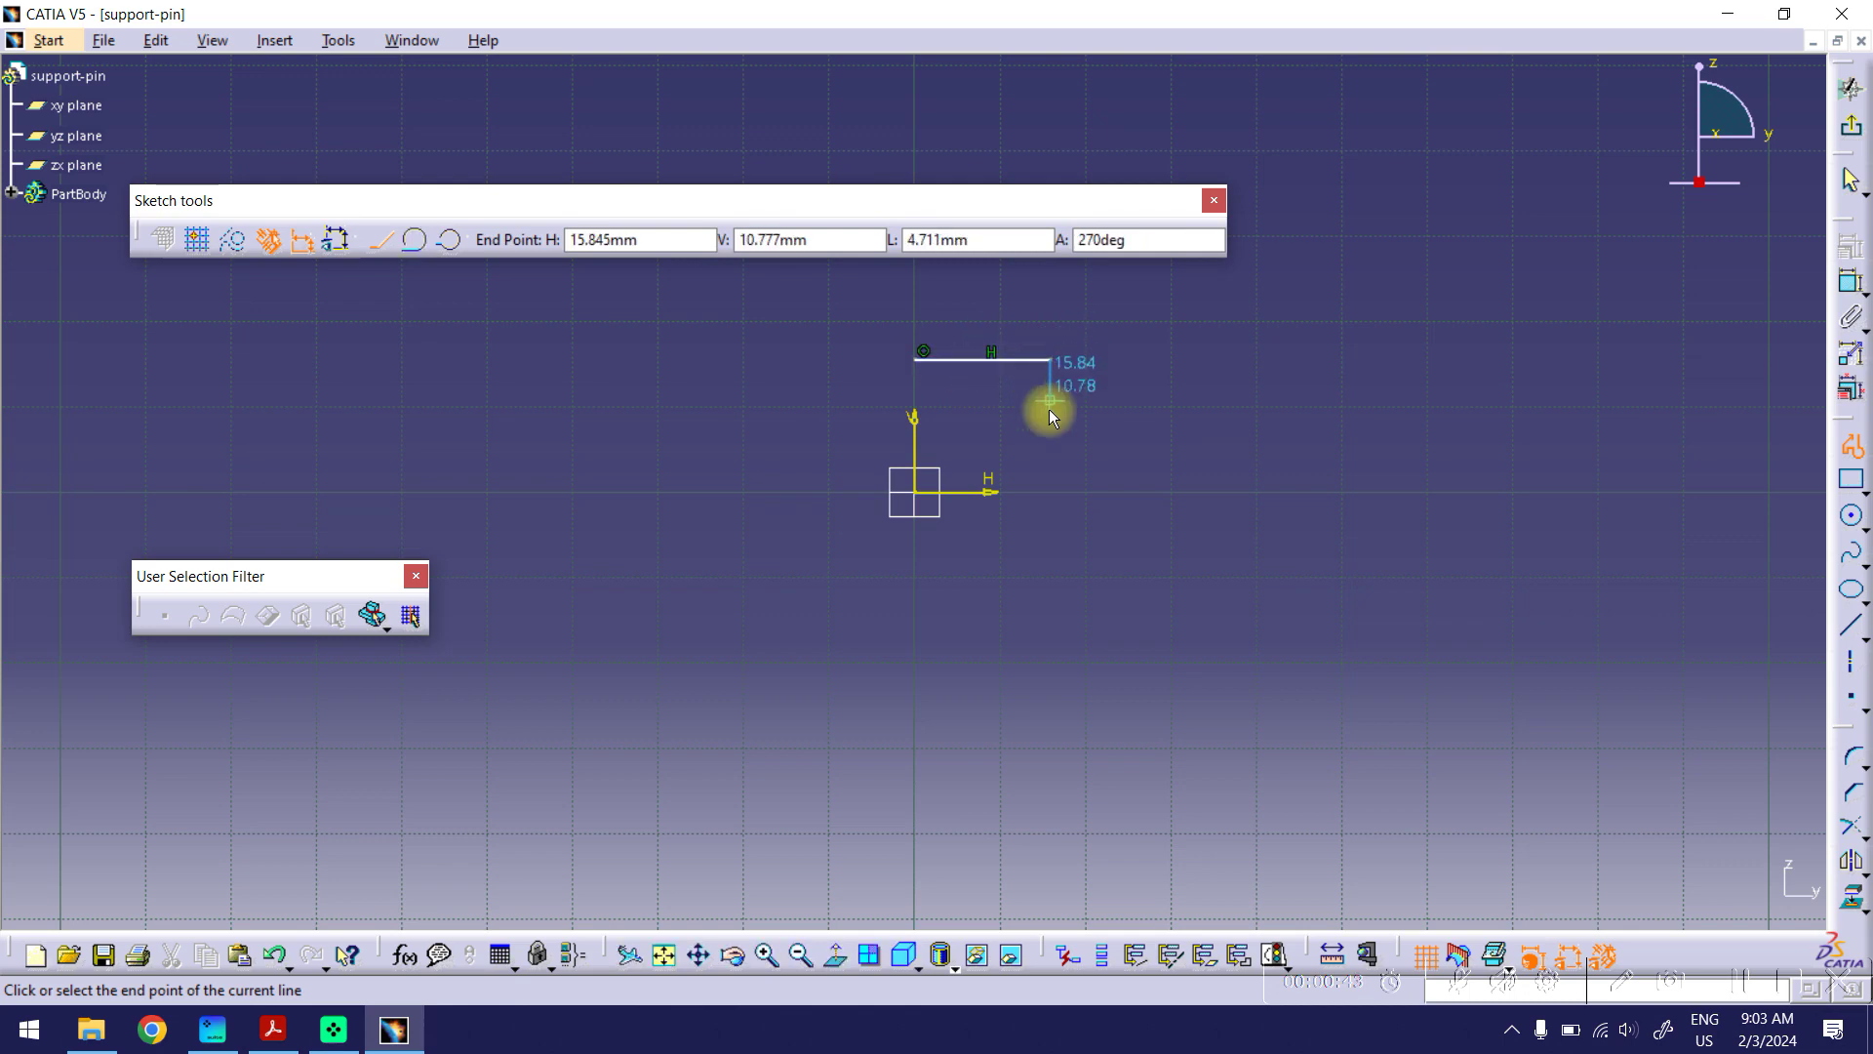
click(1050, 488)
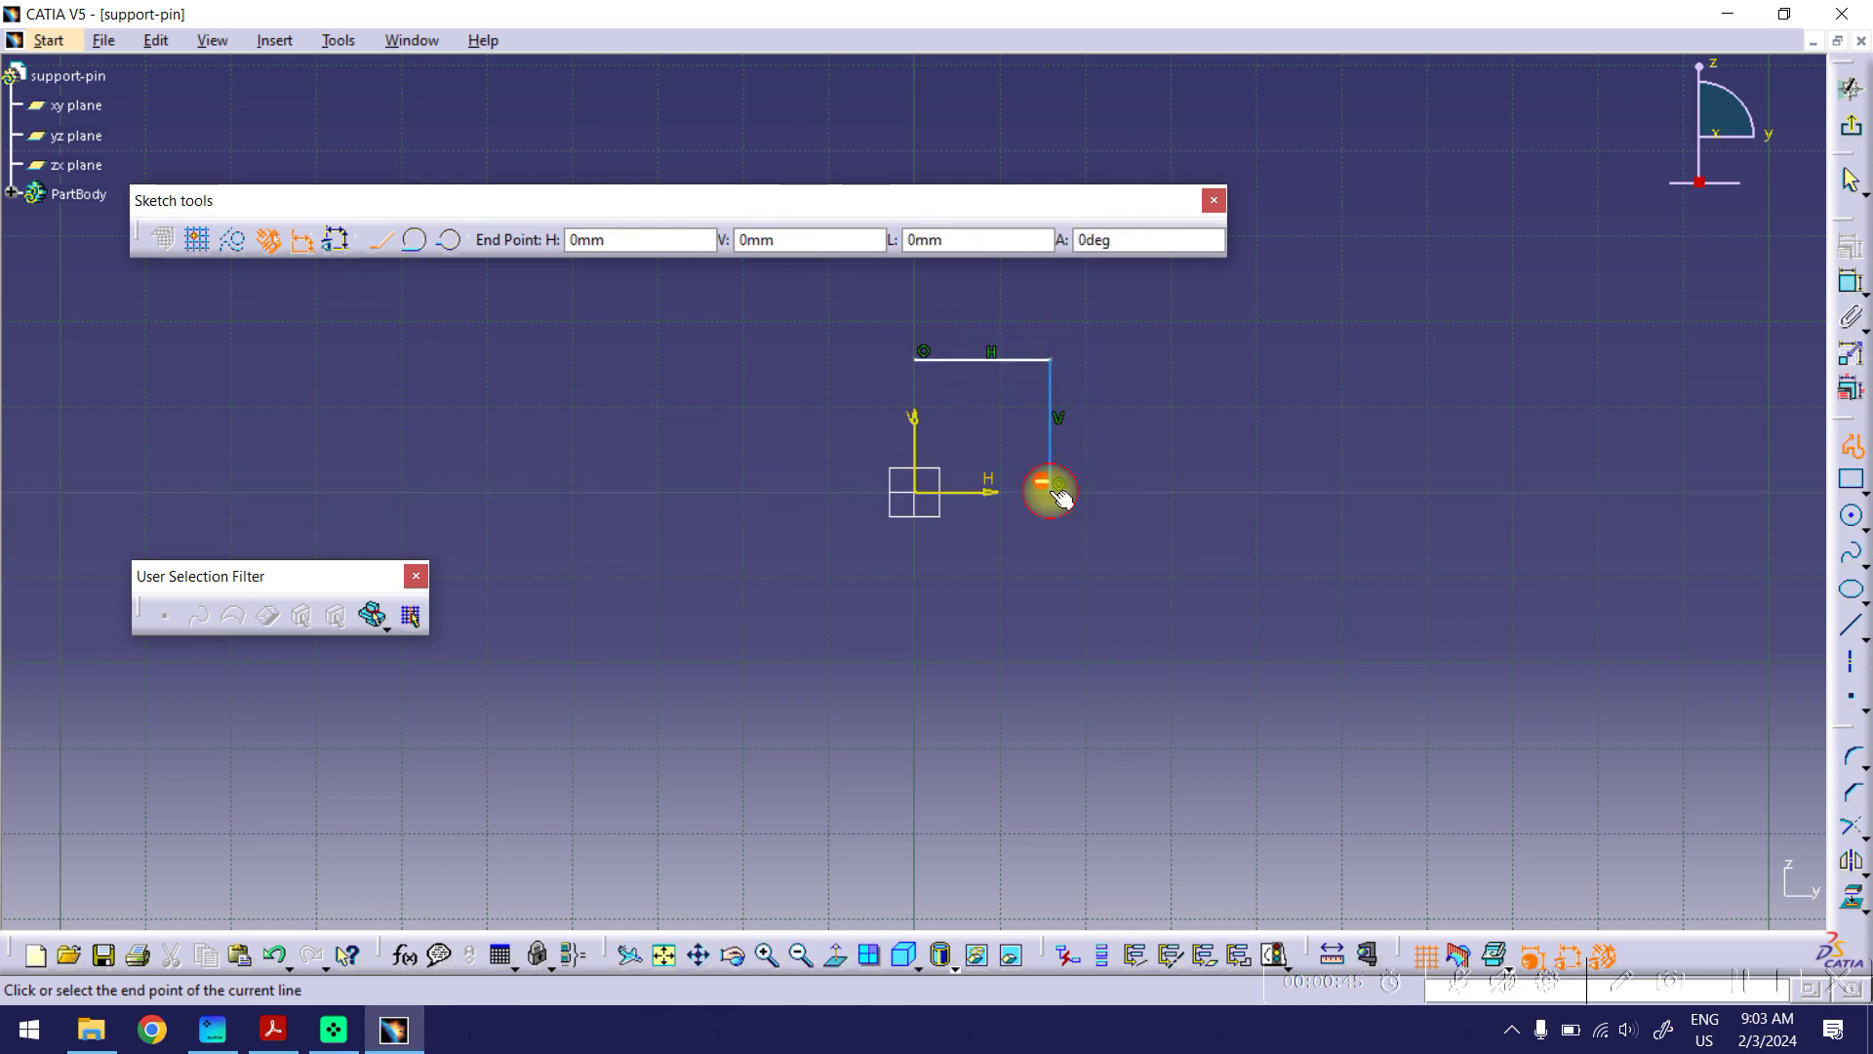
click(1006, 492)
click(1006, 605)
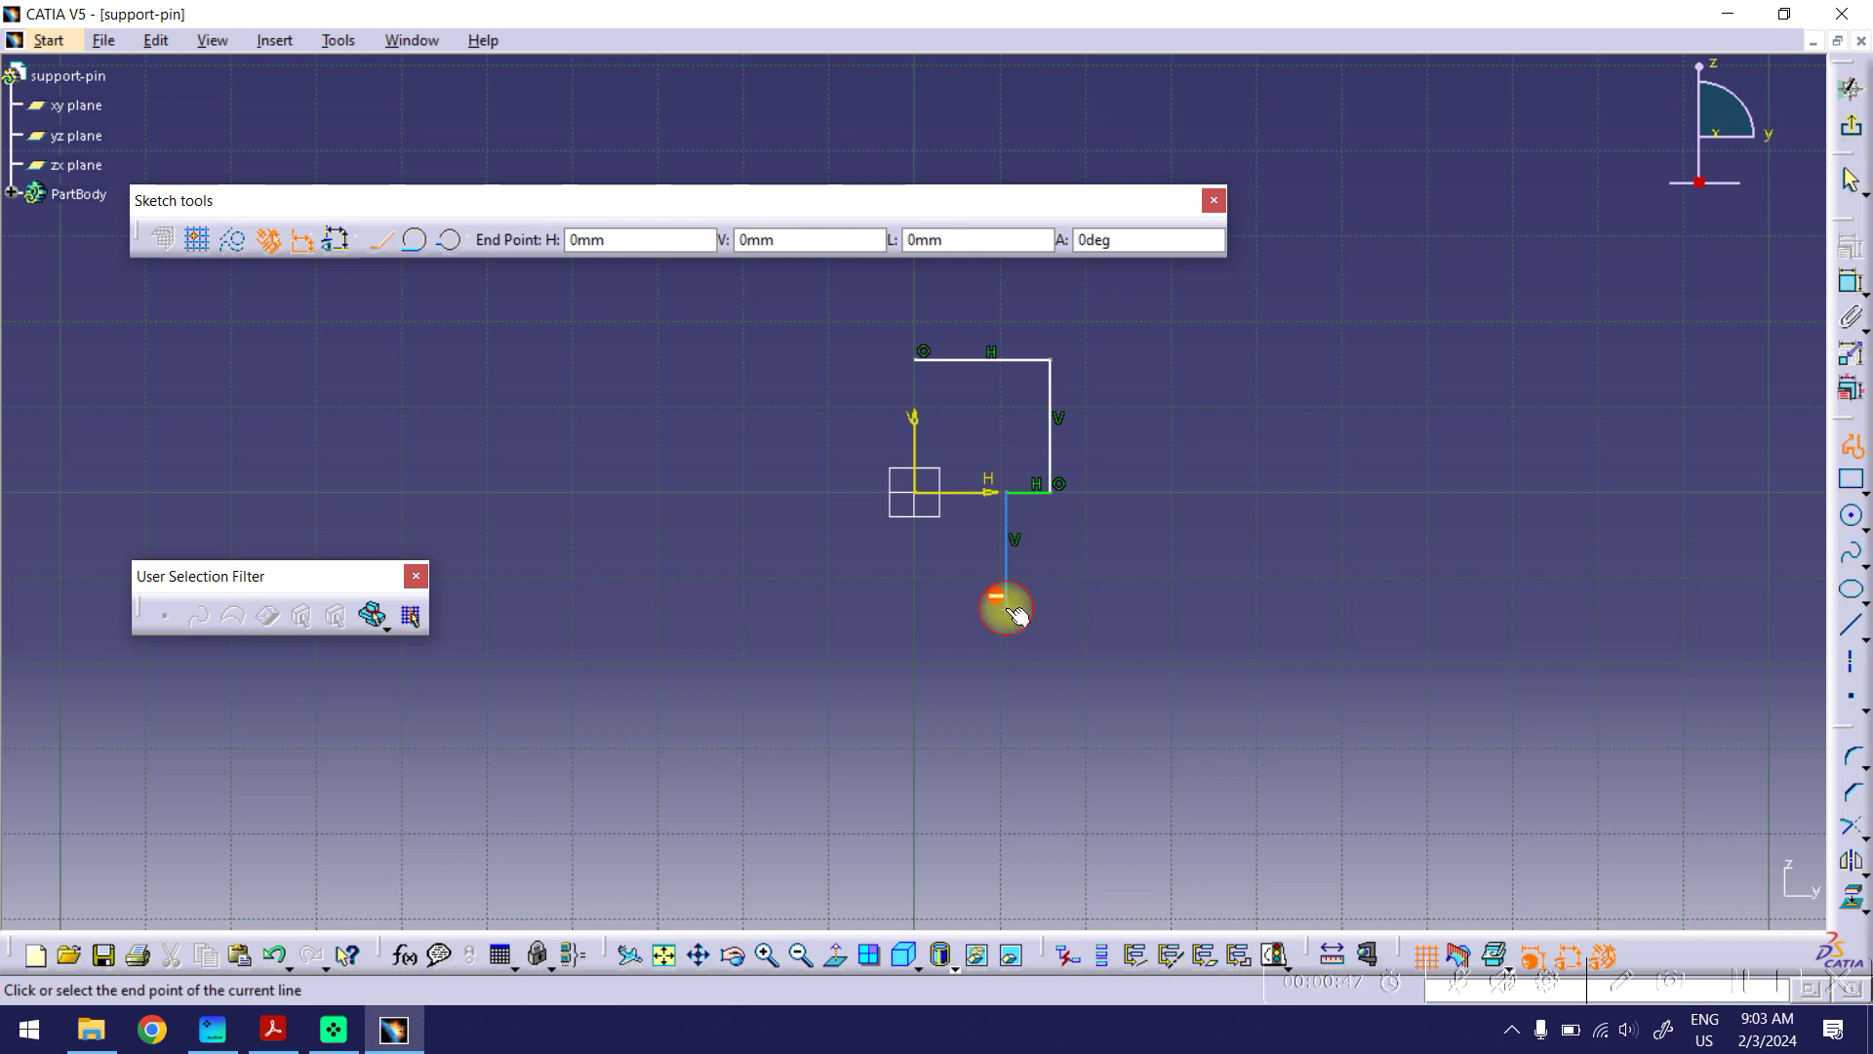
click(915, 607)
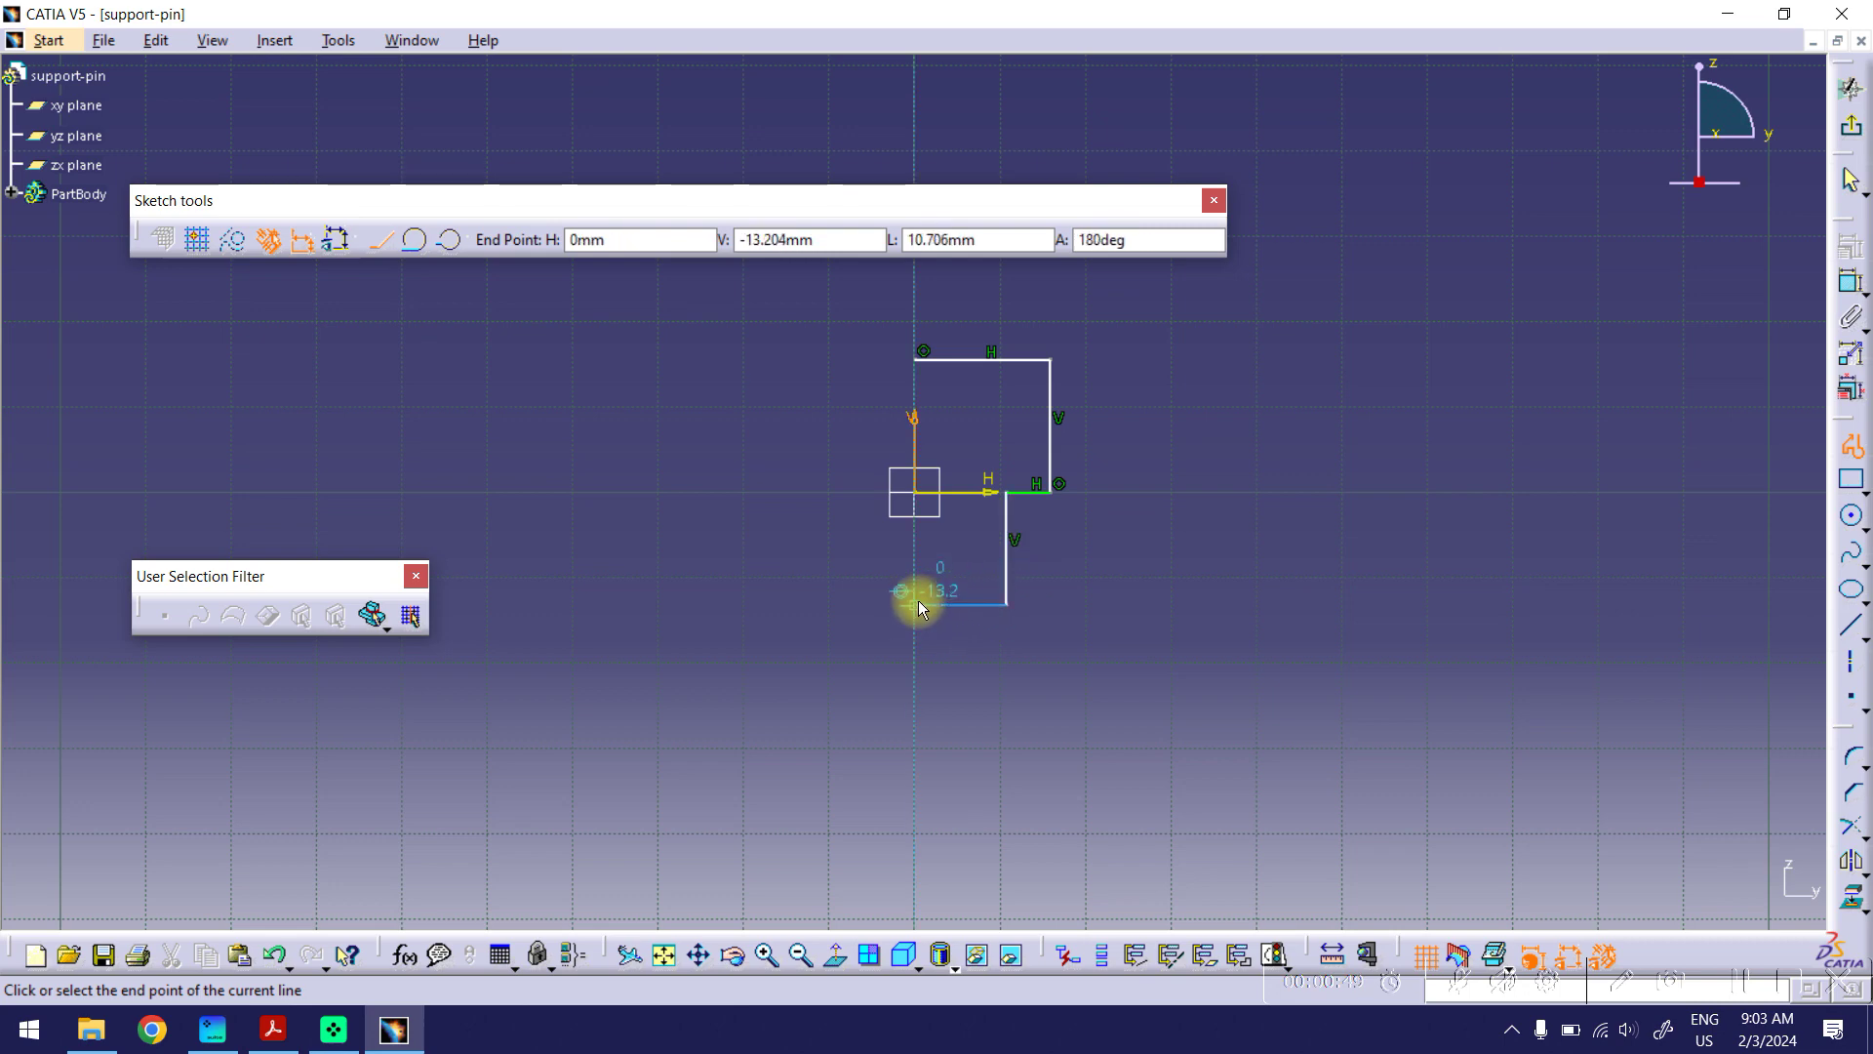
key(Return)
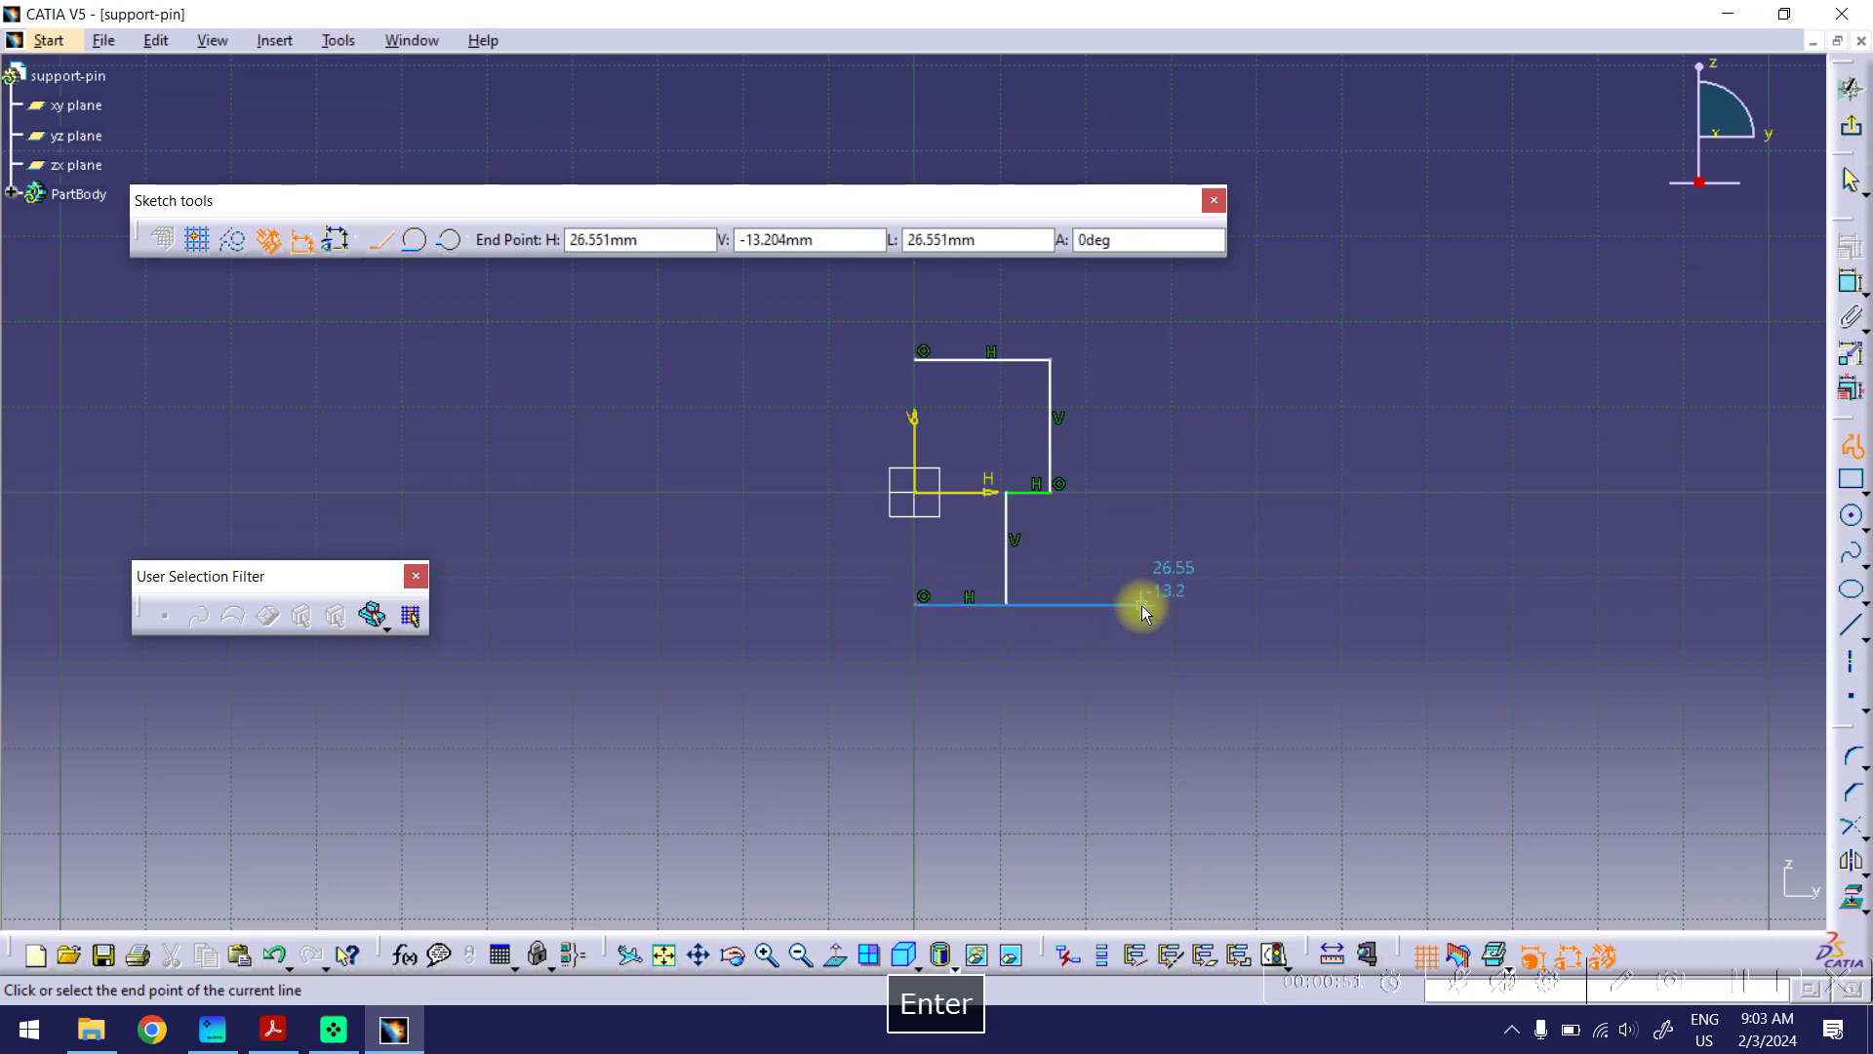
key(Escape)
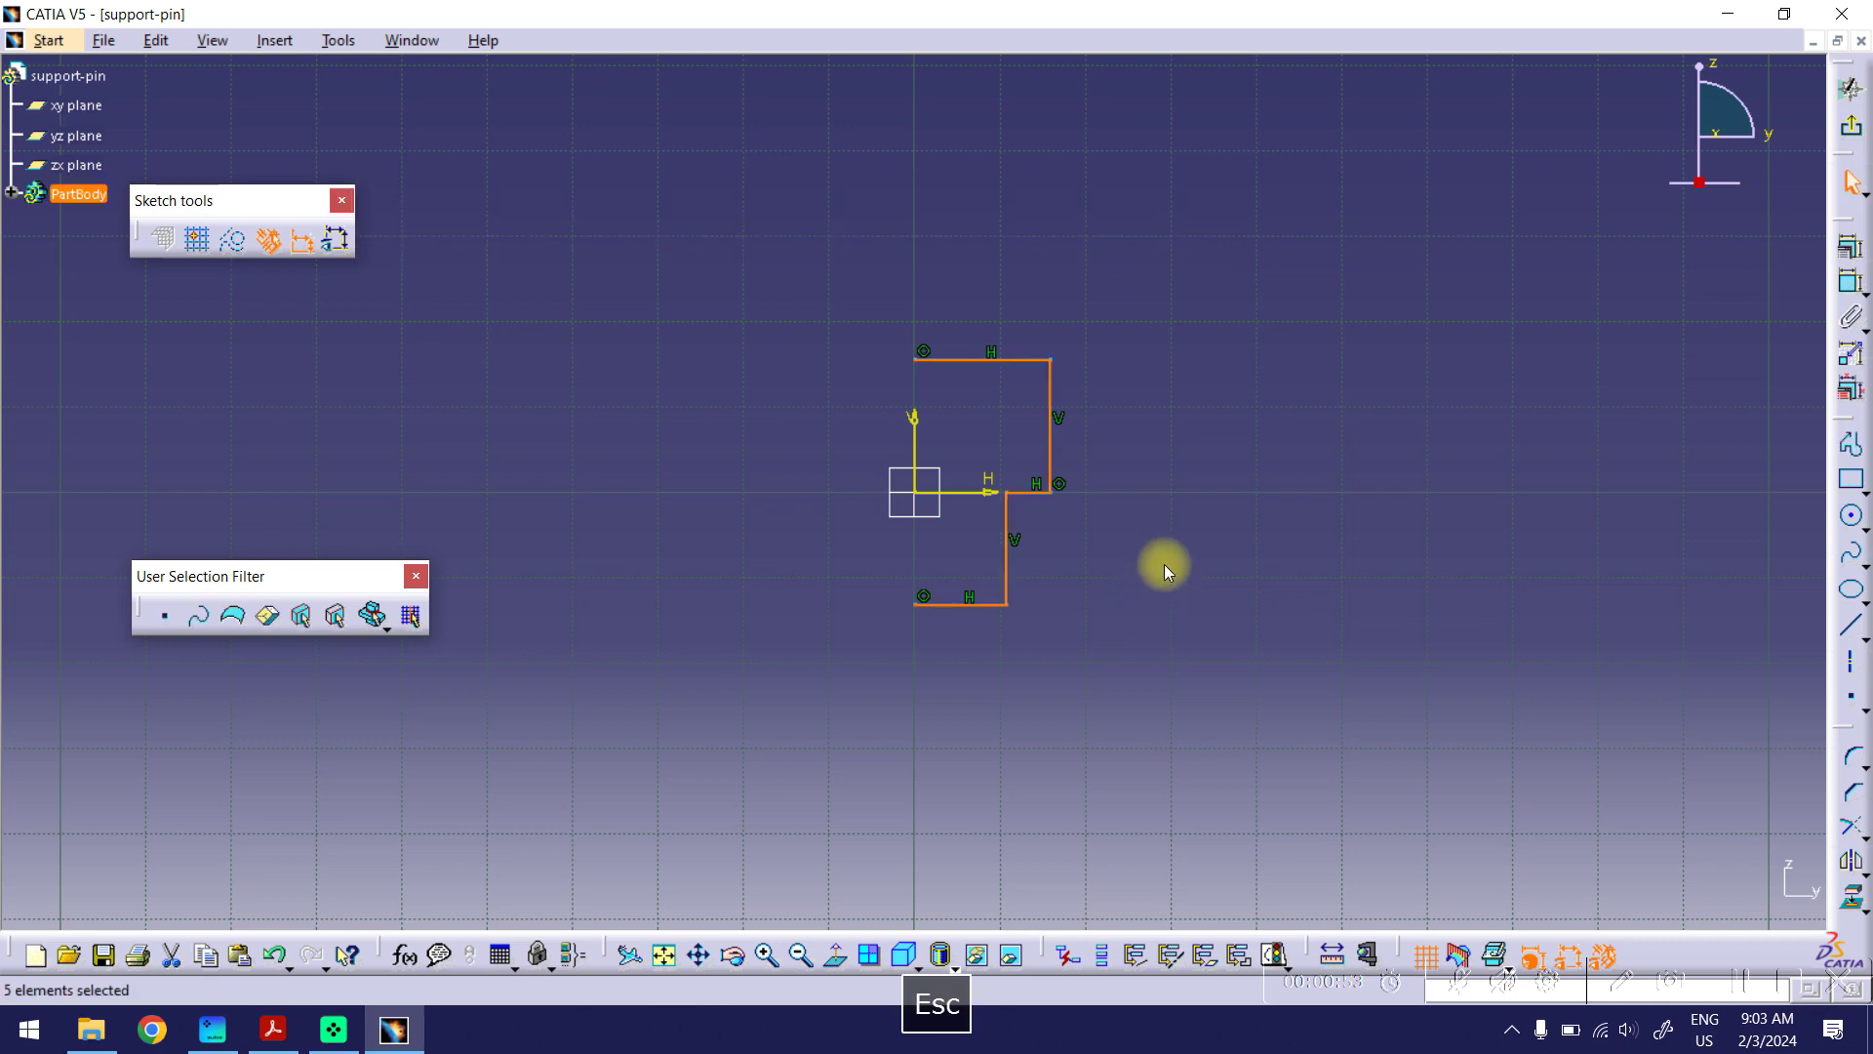
key(Escape)
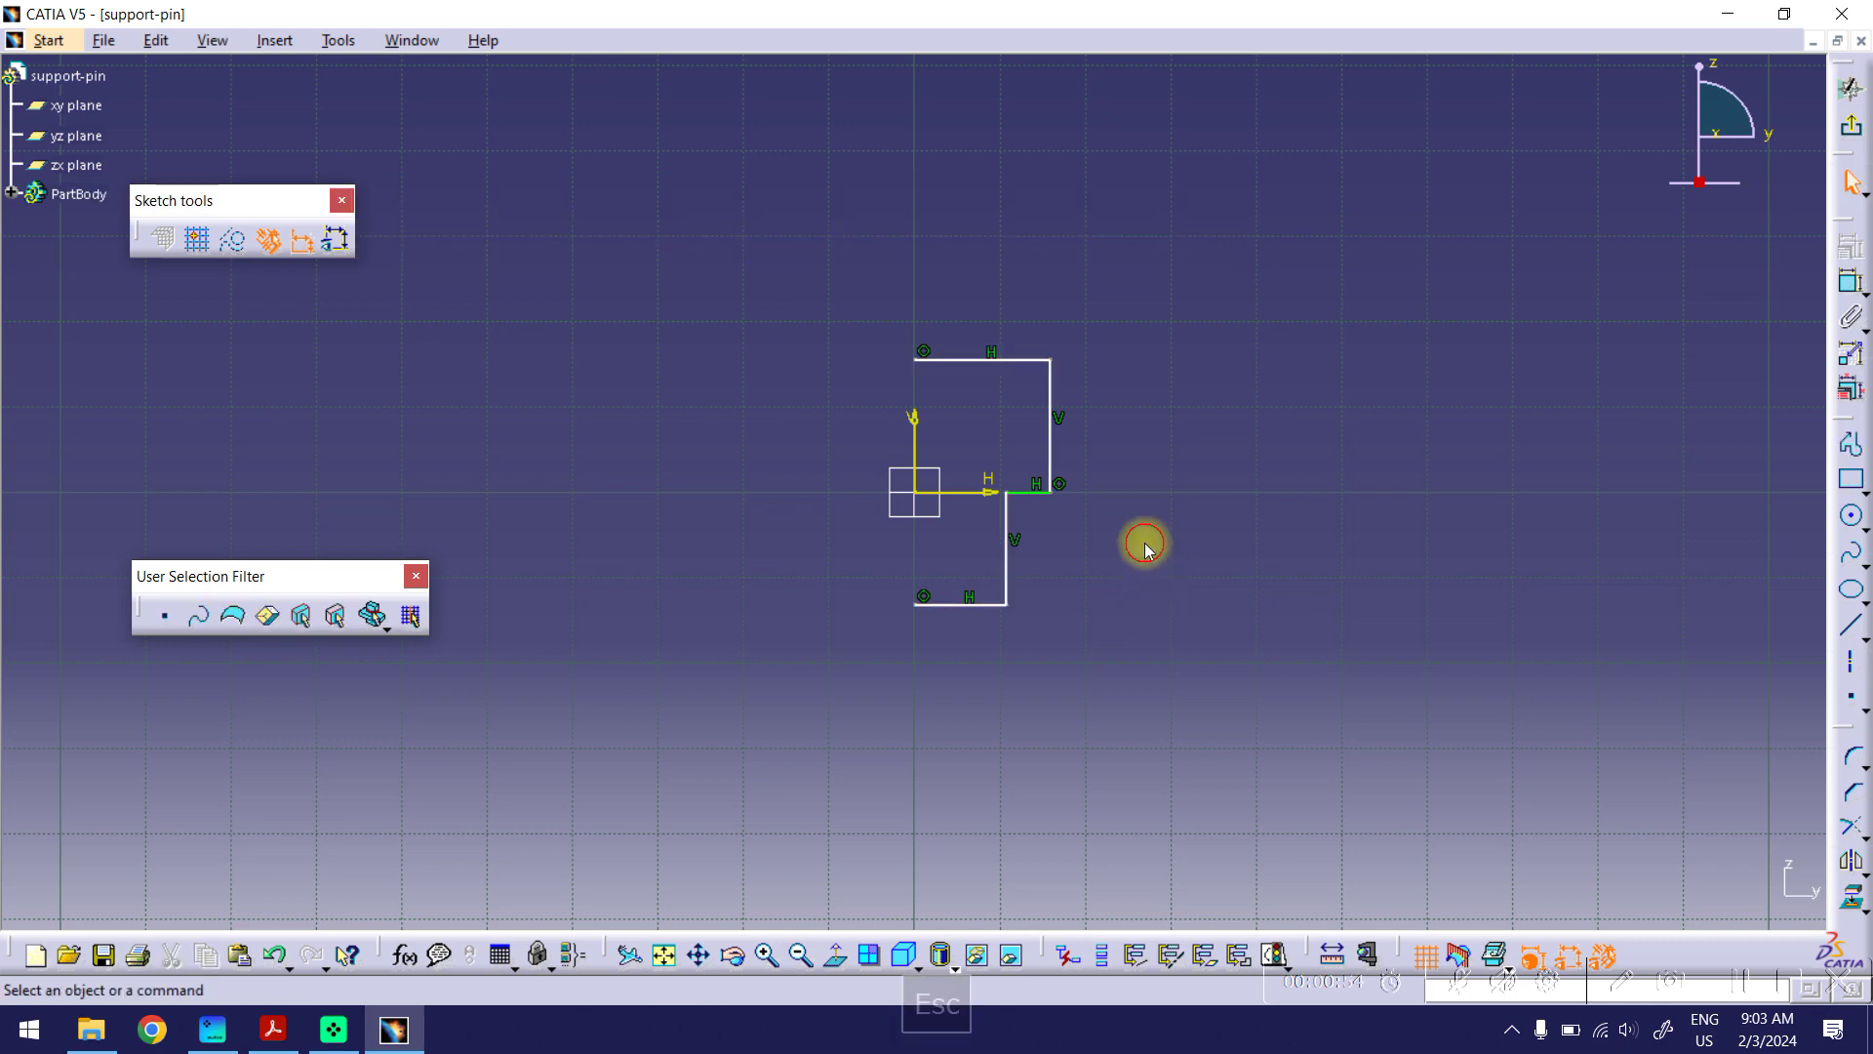
Step: Draw a vertical axis line joining the two open ends of the stepped profile
click(1853, 665)
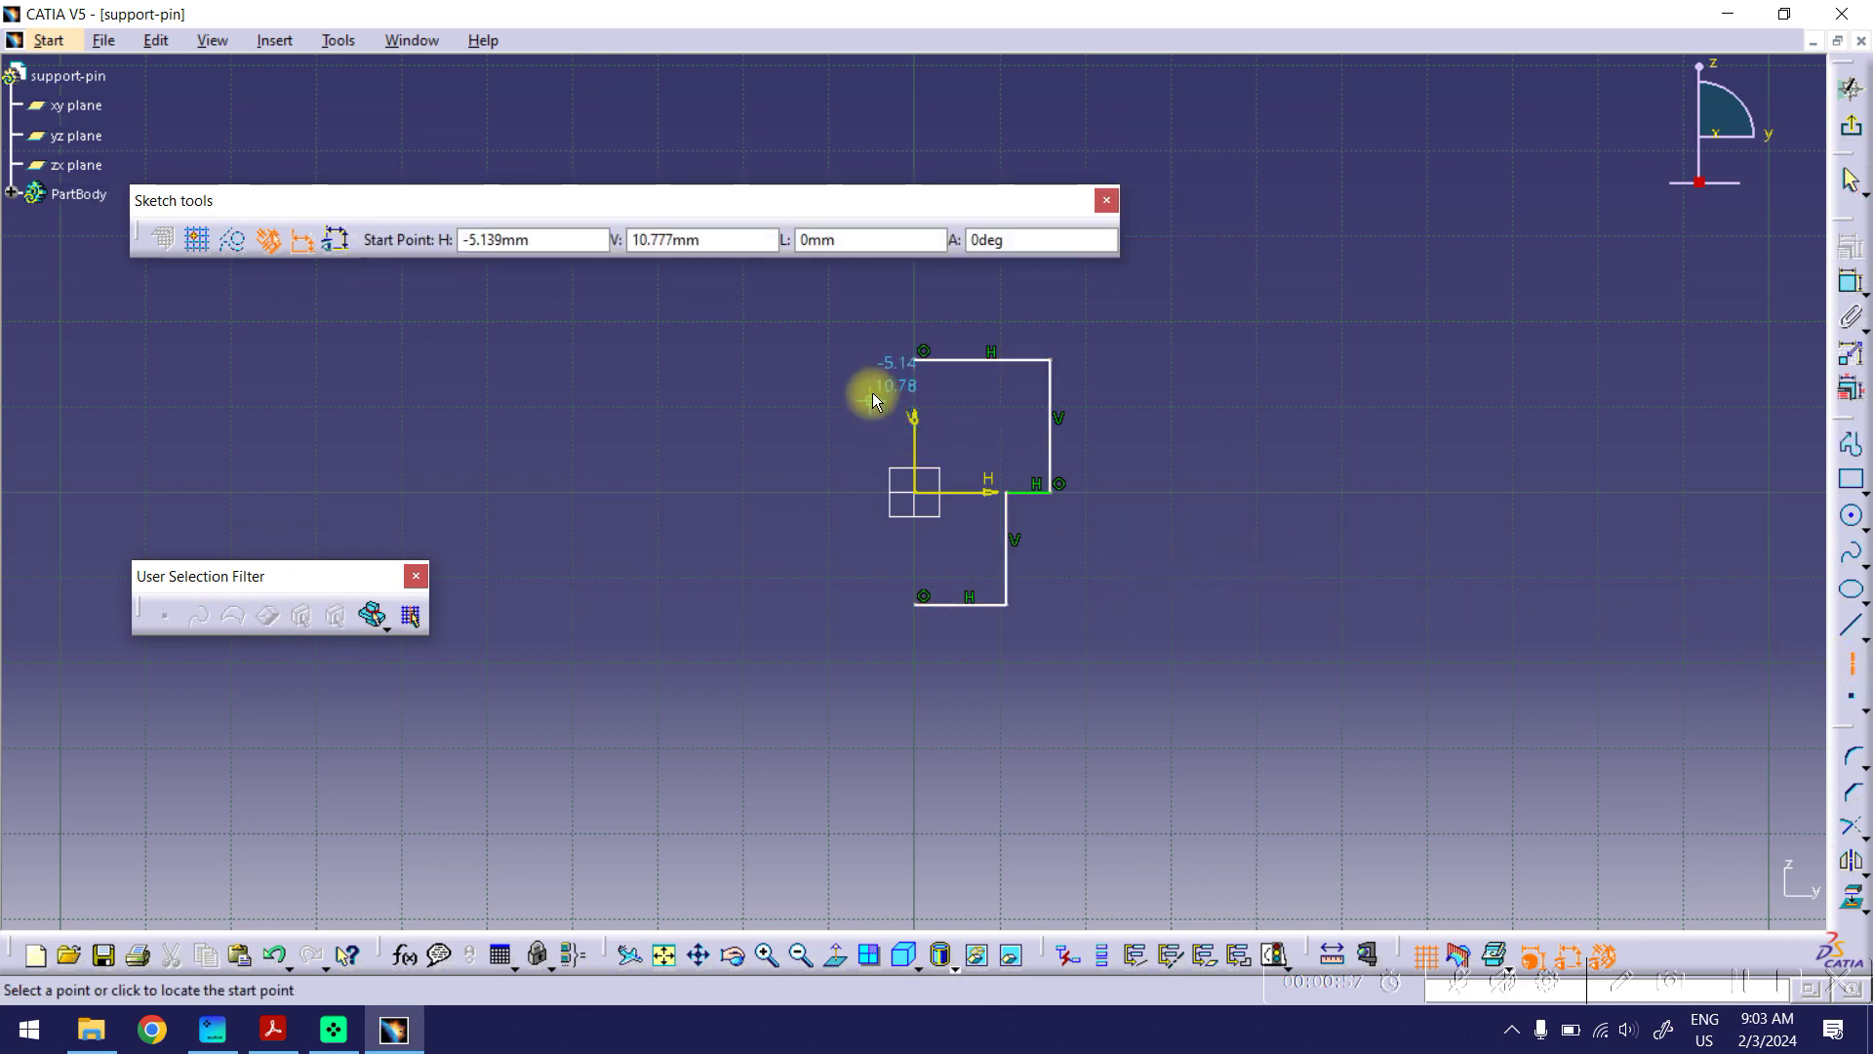
click(922, 362)
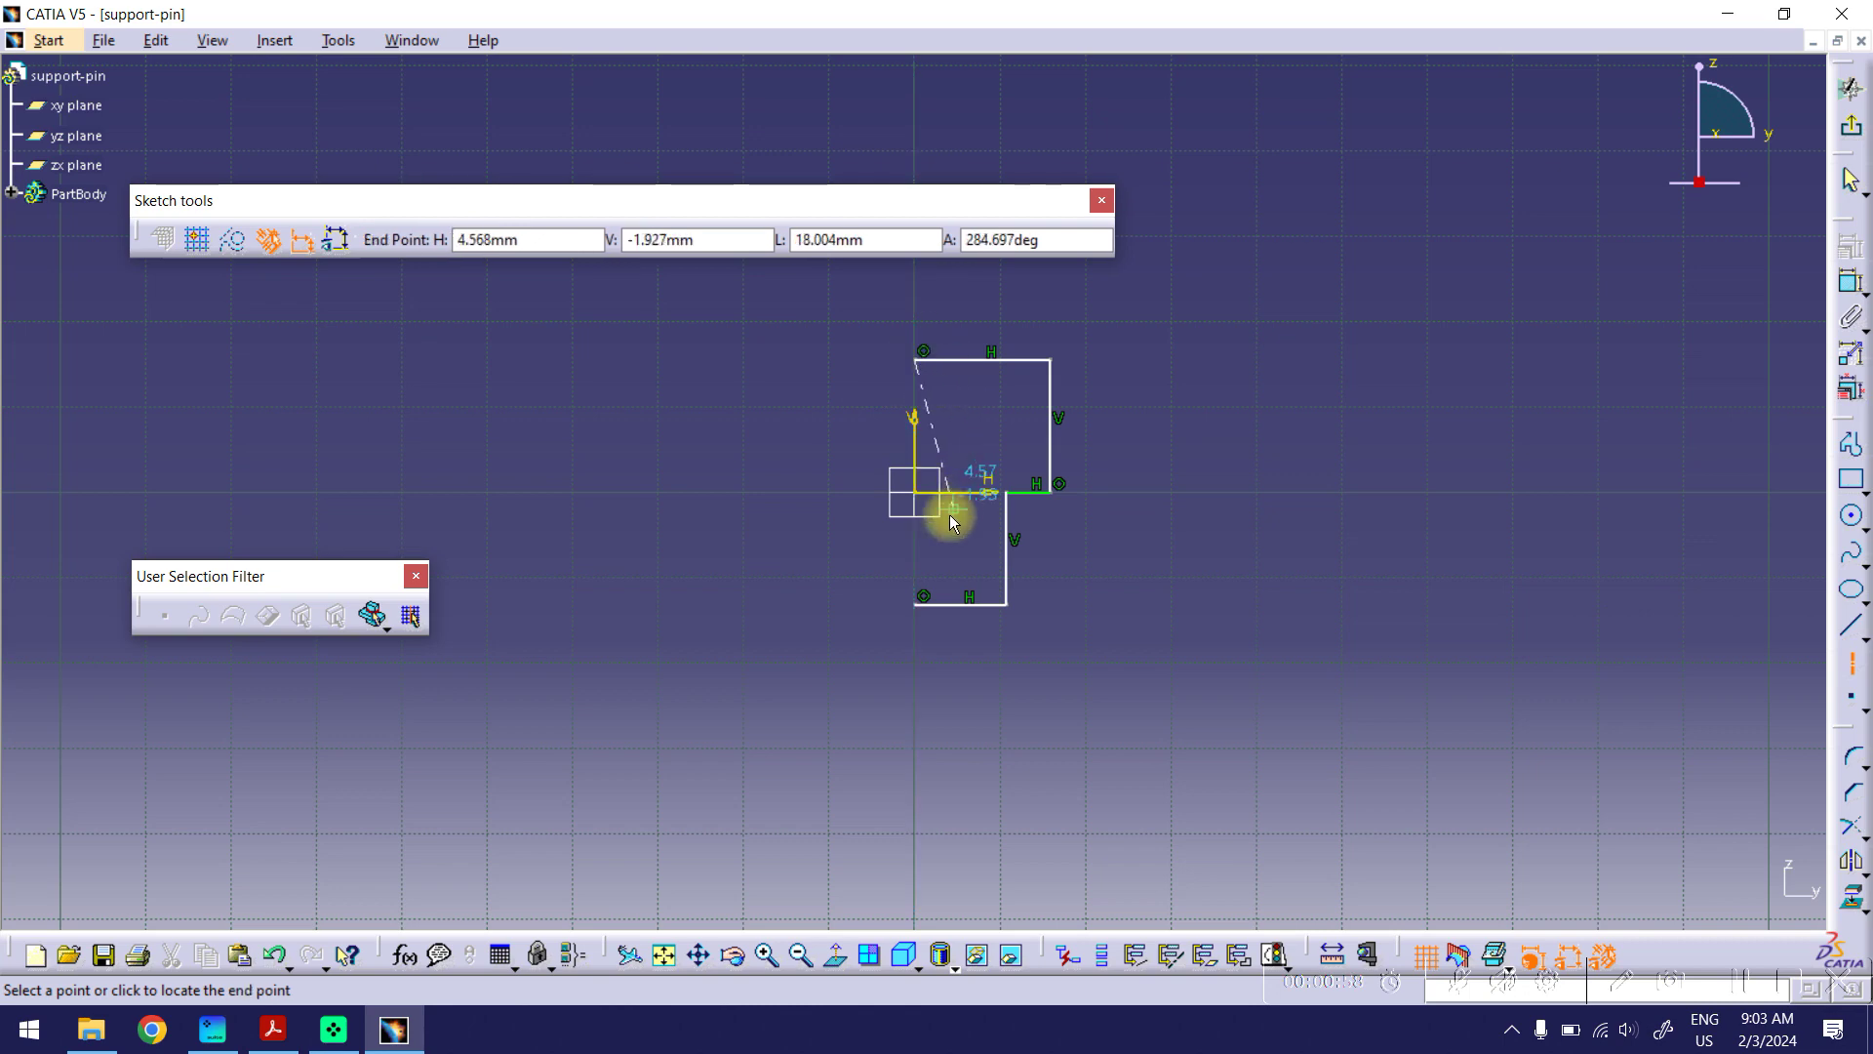
click(923, 605)
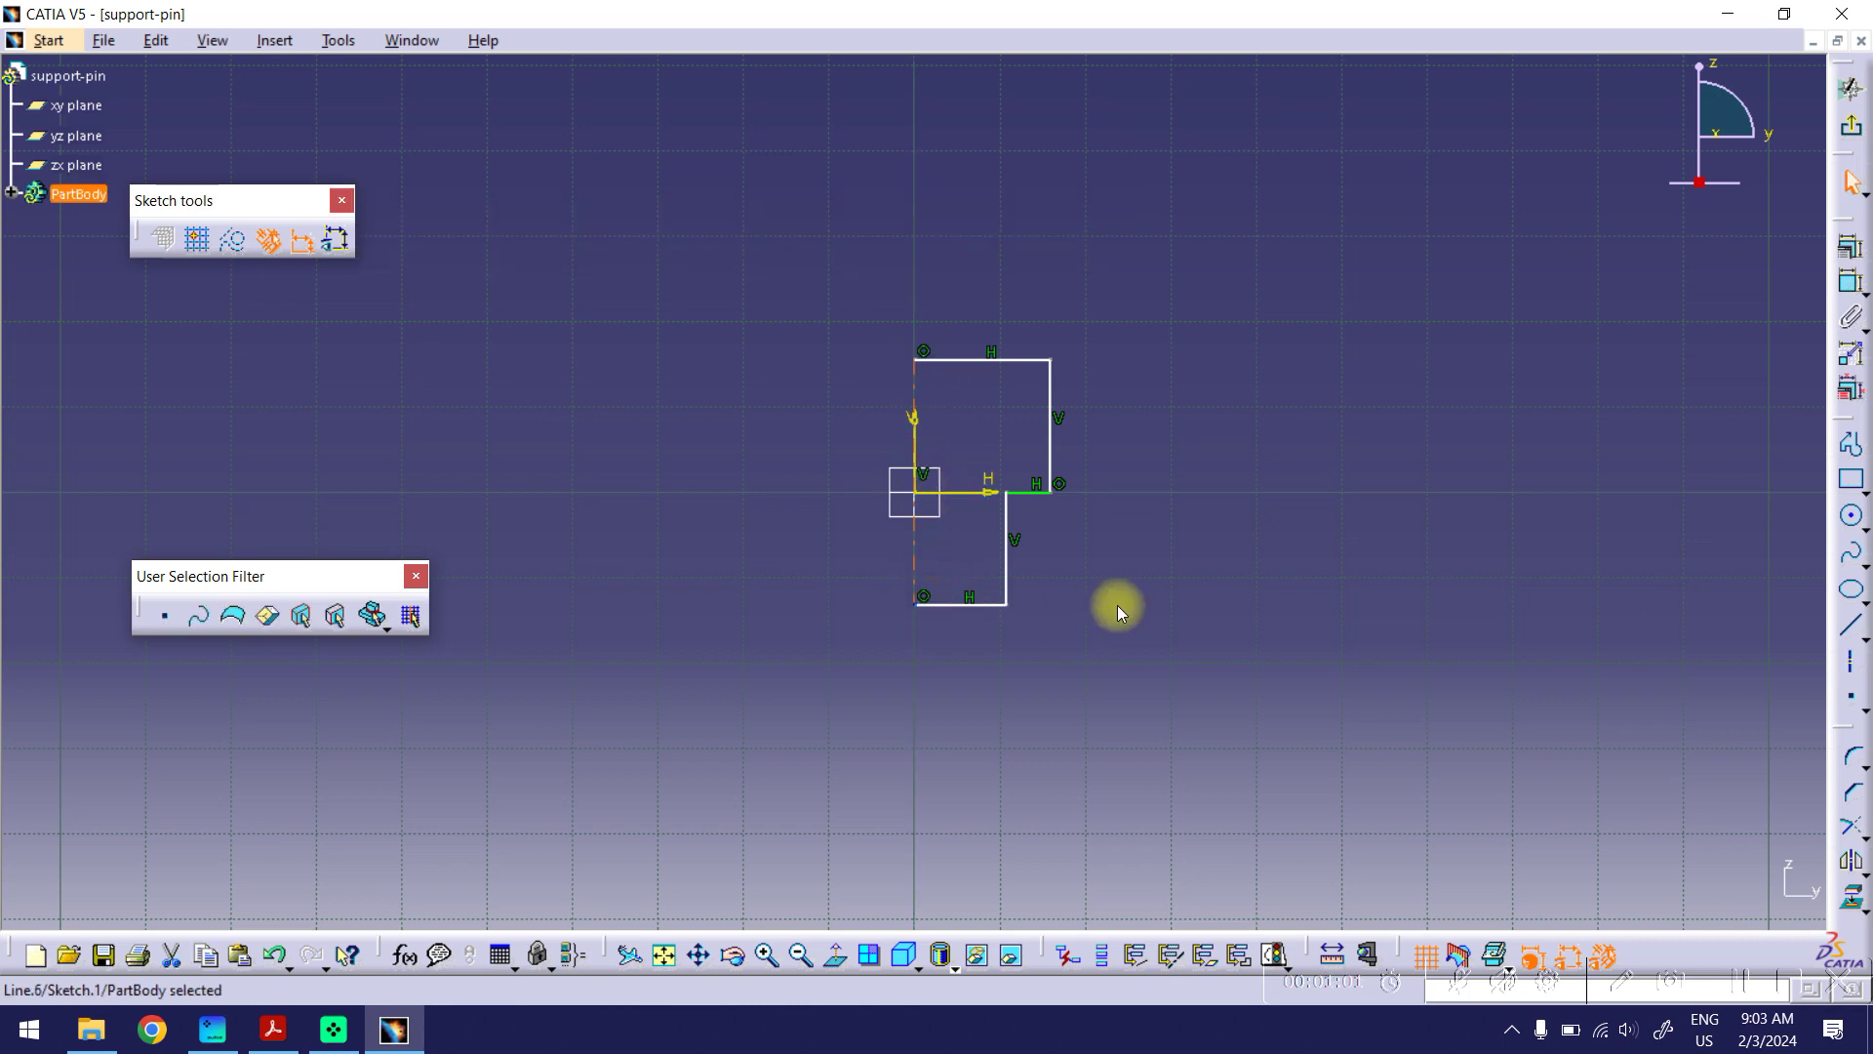
Step: Dimension the heights of the profile's upper and lower sections from the horizontal axis
click(1850, 282)
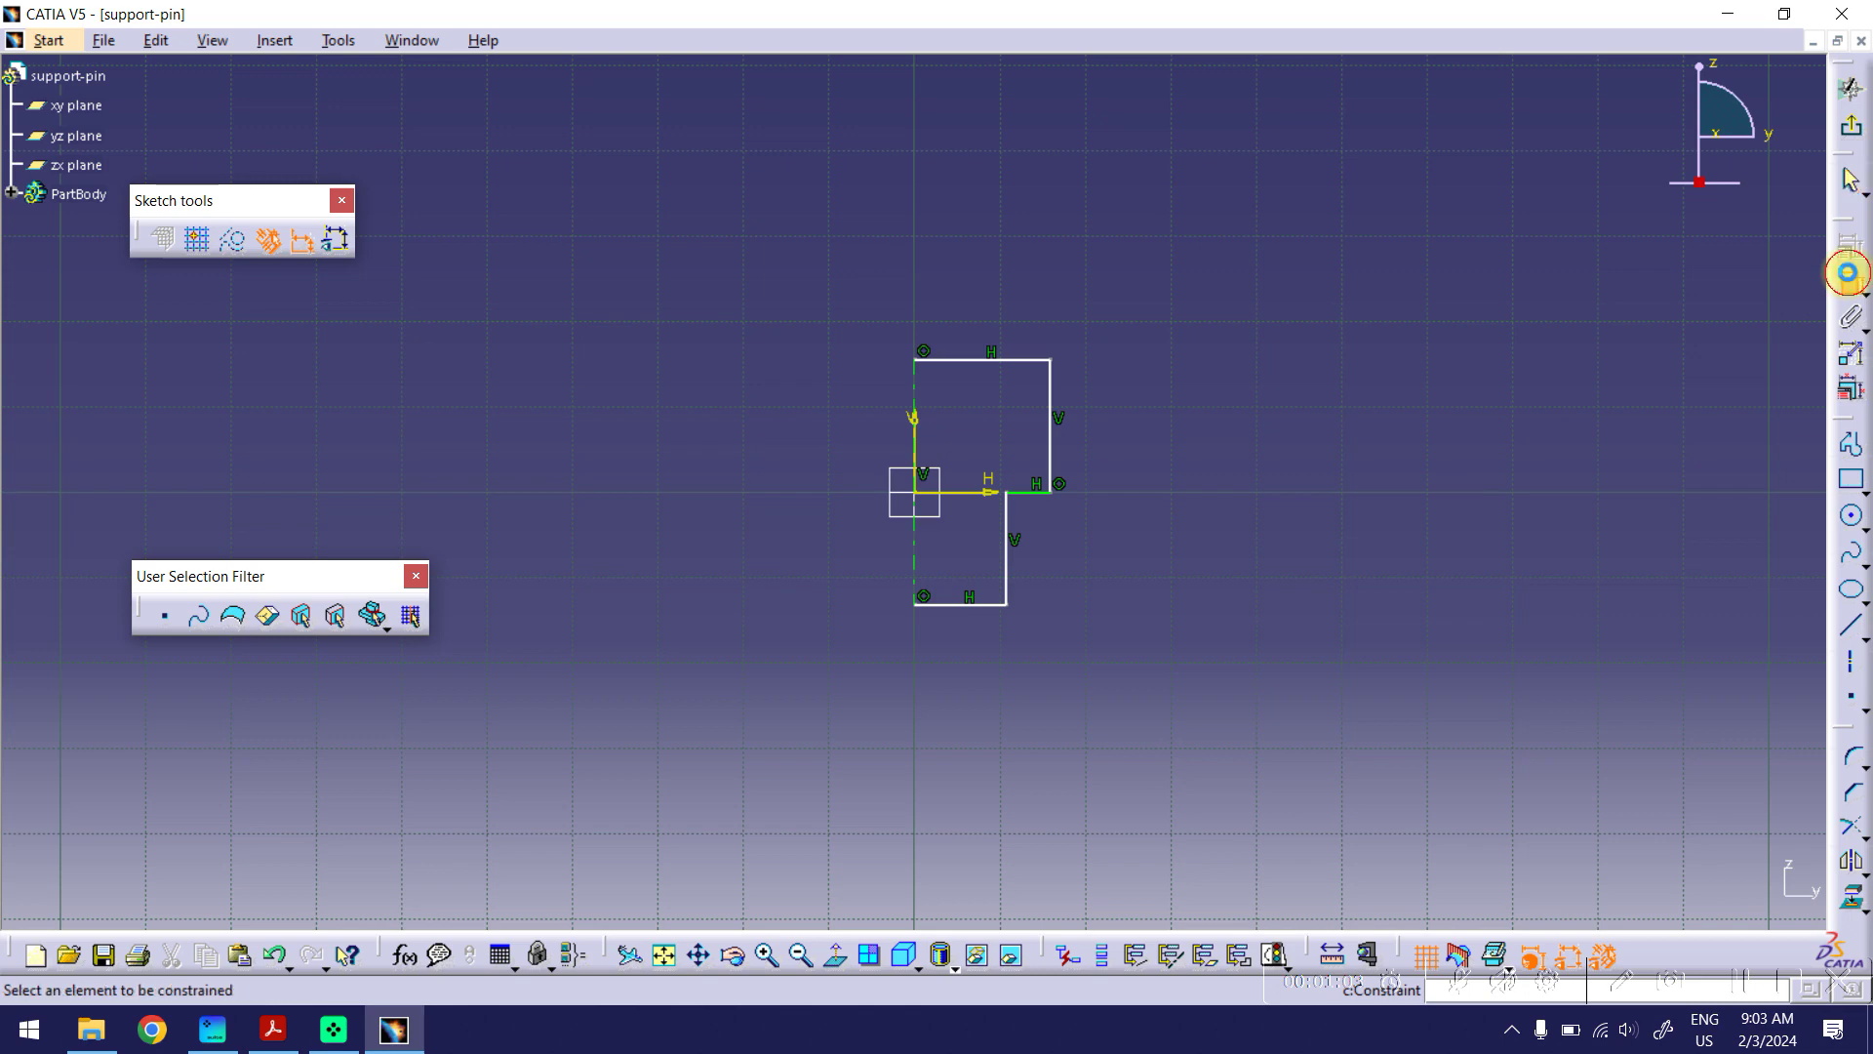
click(965, 493)
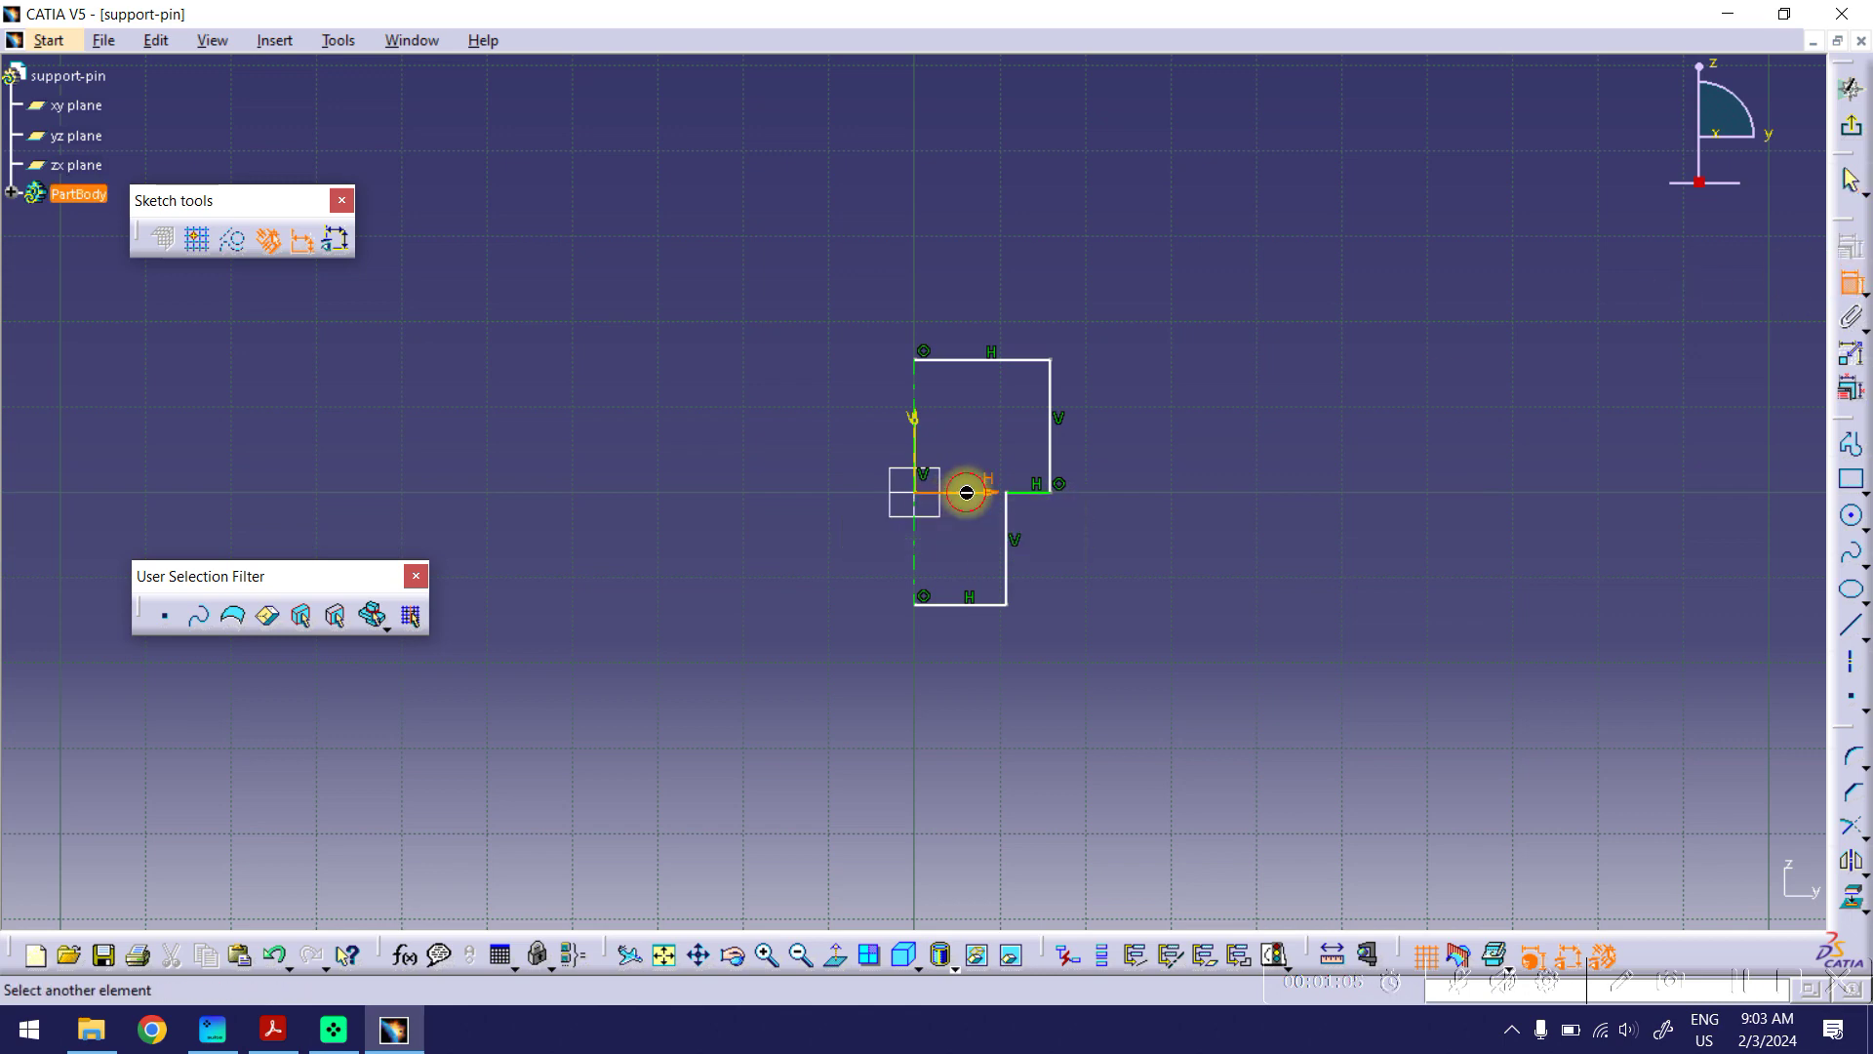
click(979, 360)
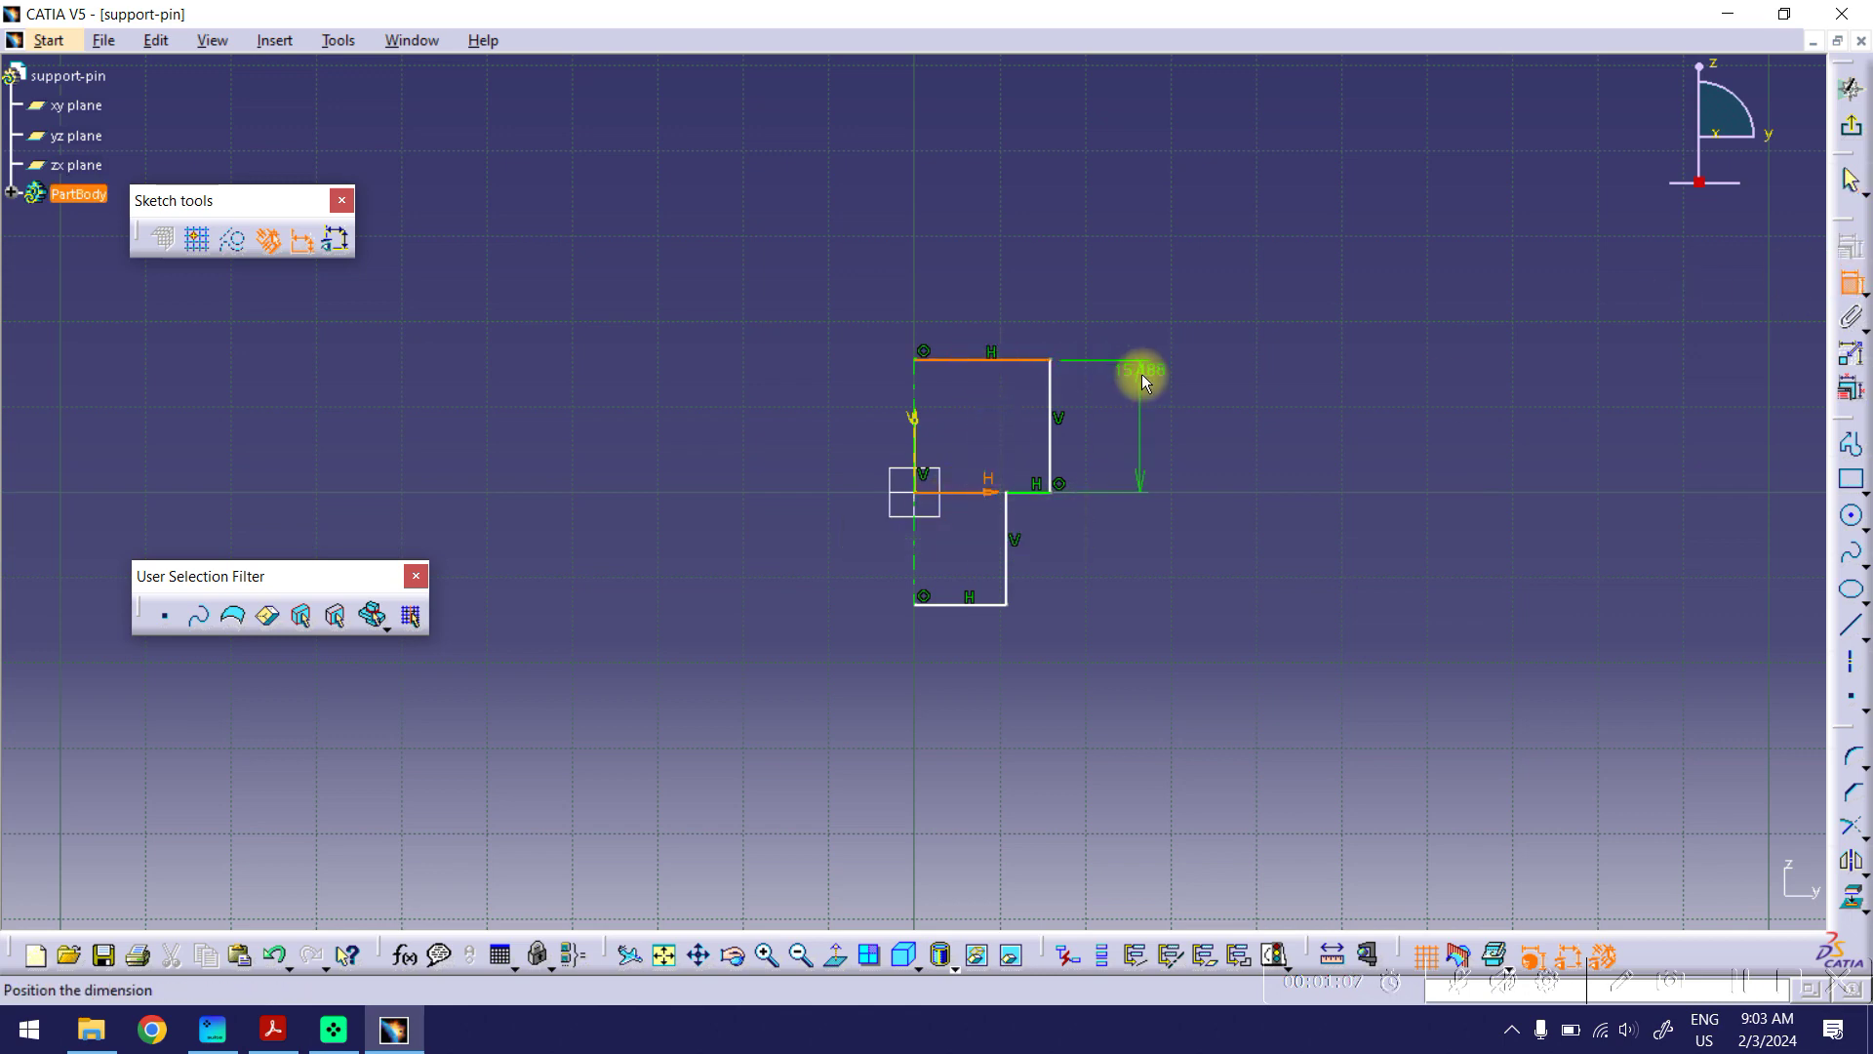
click(1135, 416)
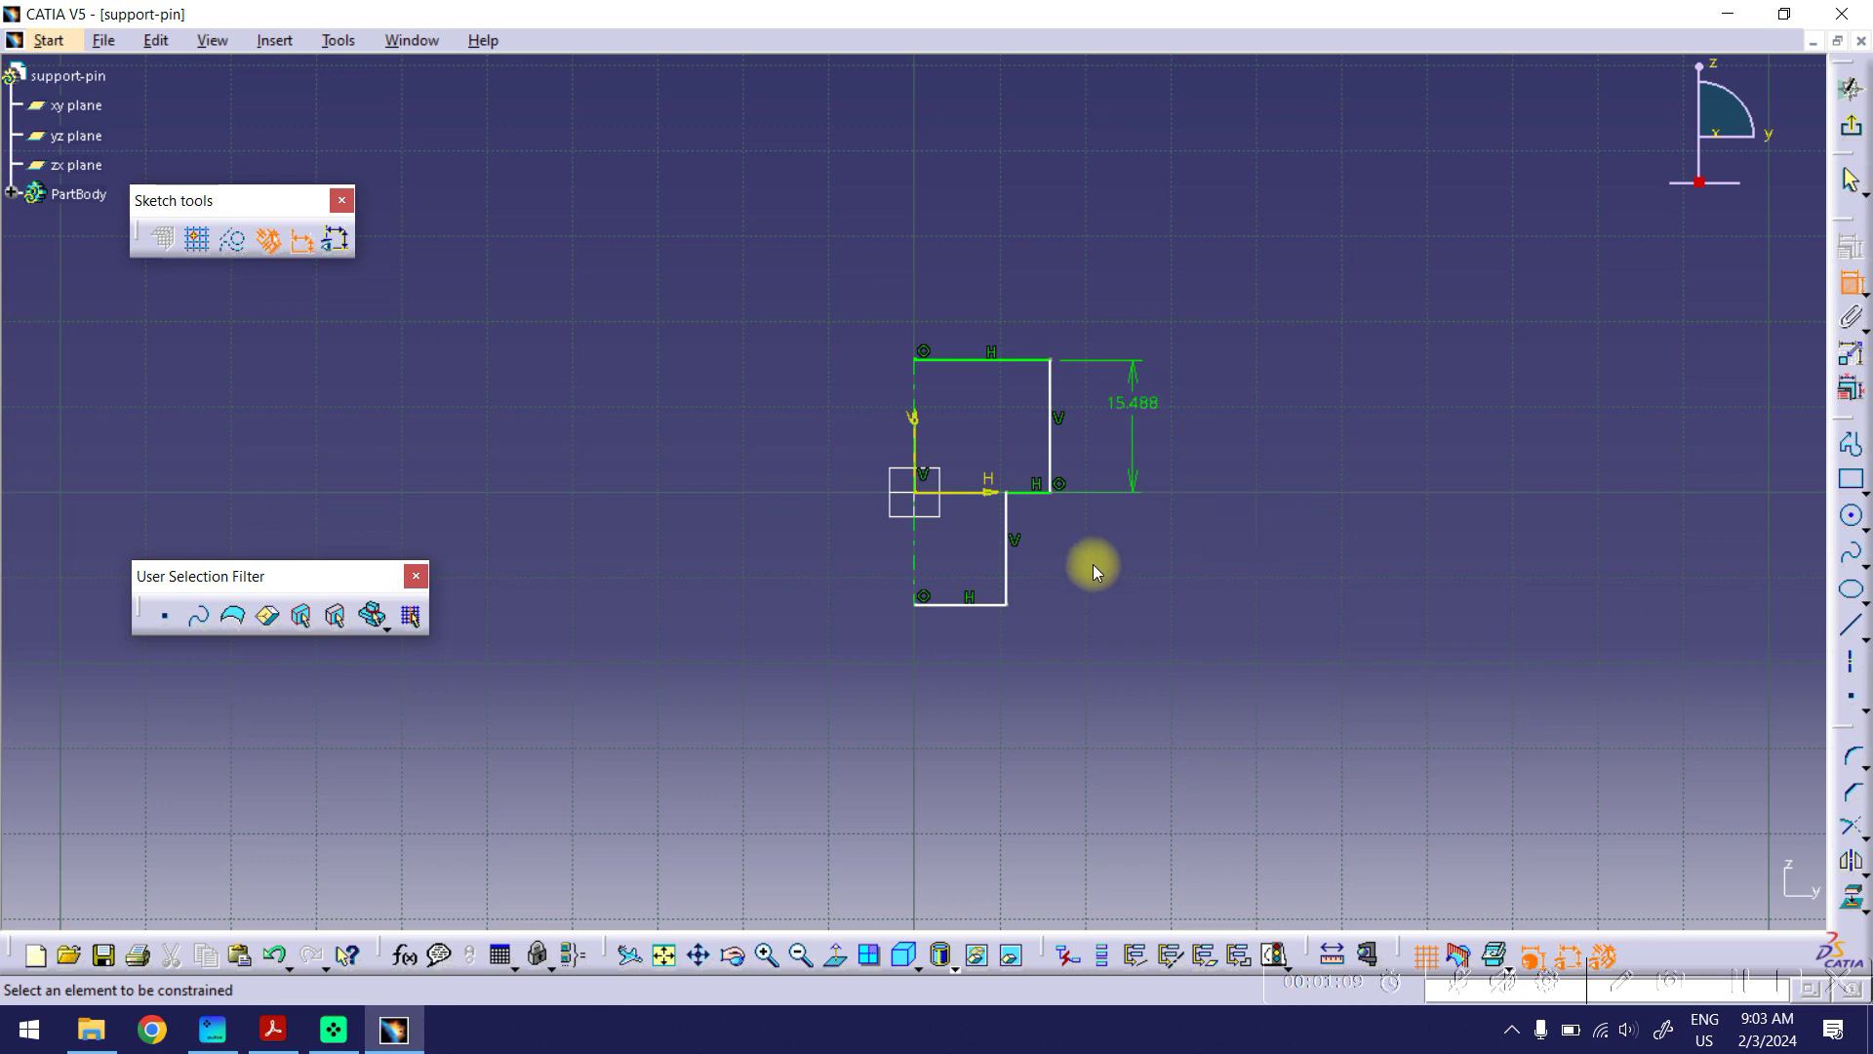
click(974, 493)
click(971, 605)
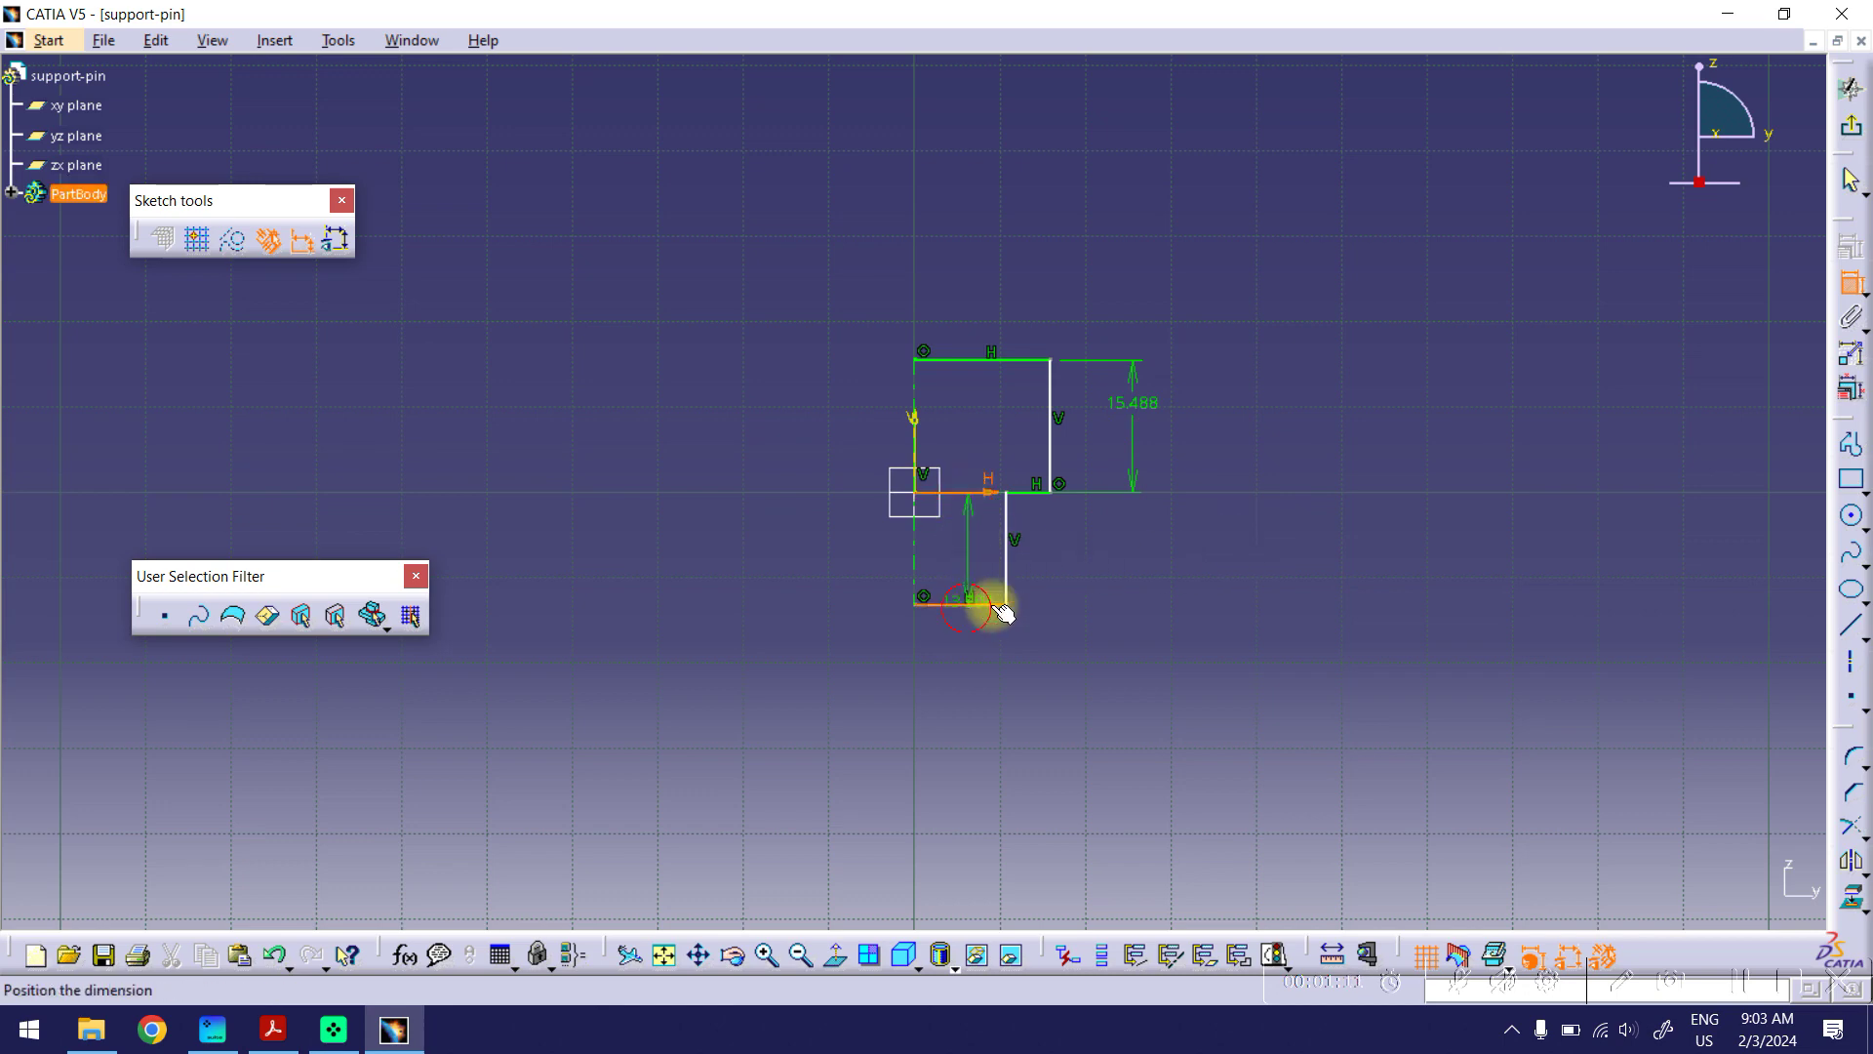
click(1134, 570)
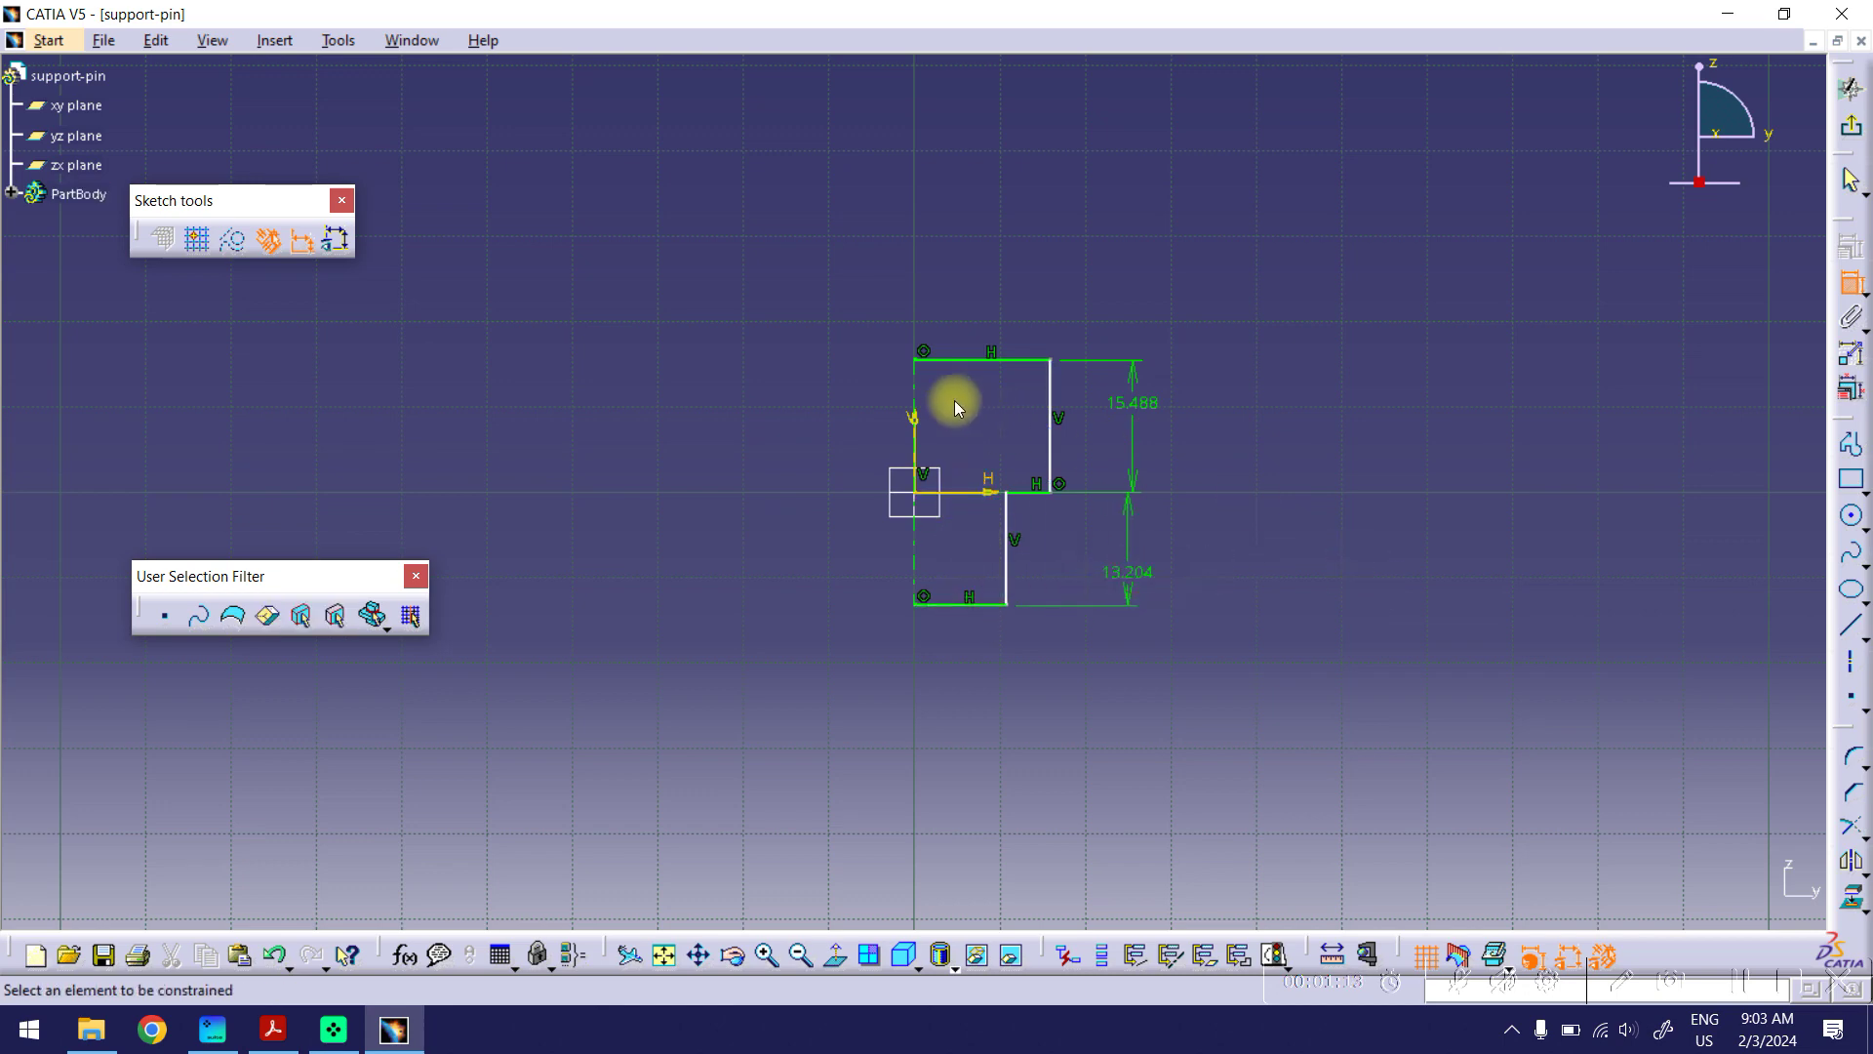
Step: Add diameter dimensions about the axis line to the vertical edges of the upper and lower sections
click(914, 385)
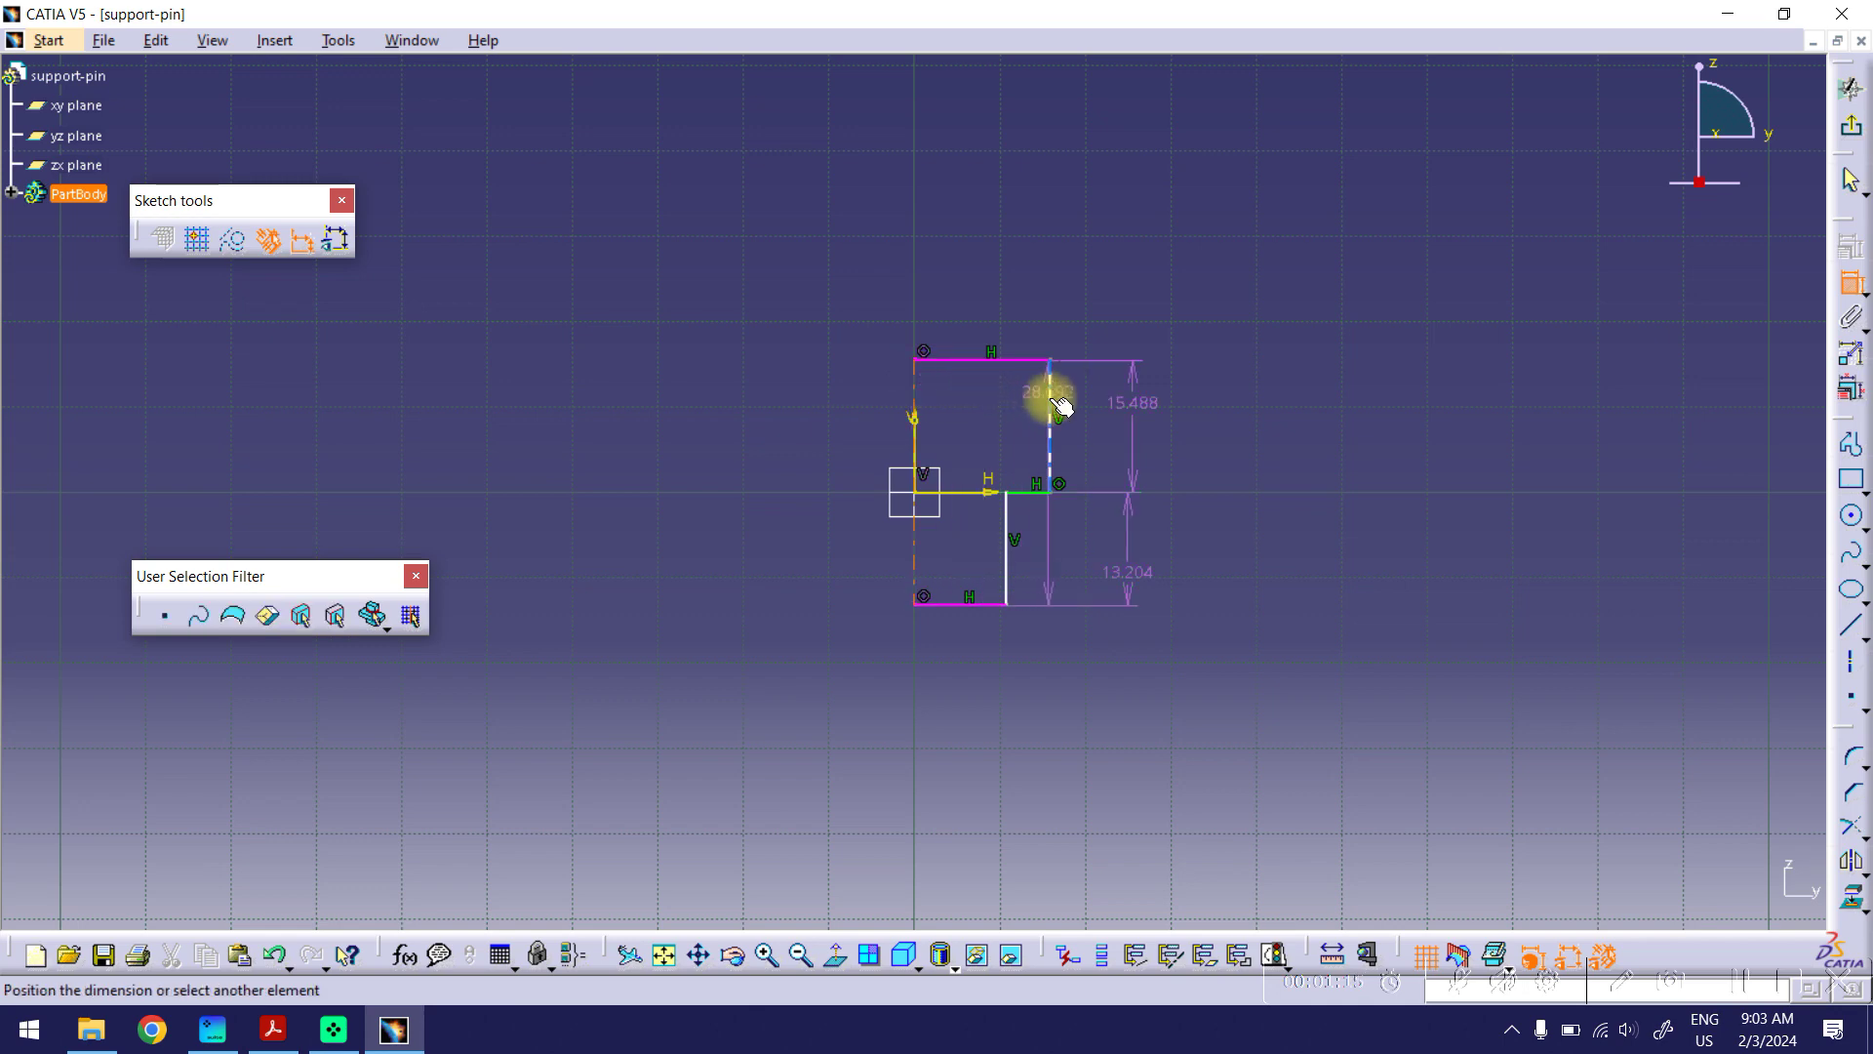
right_click(976, 247)
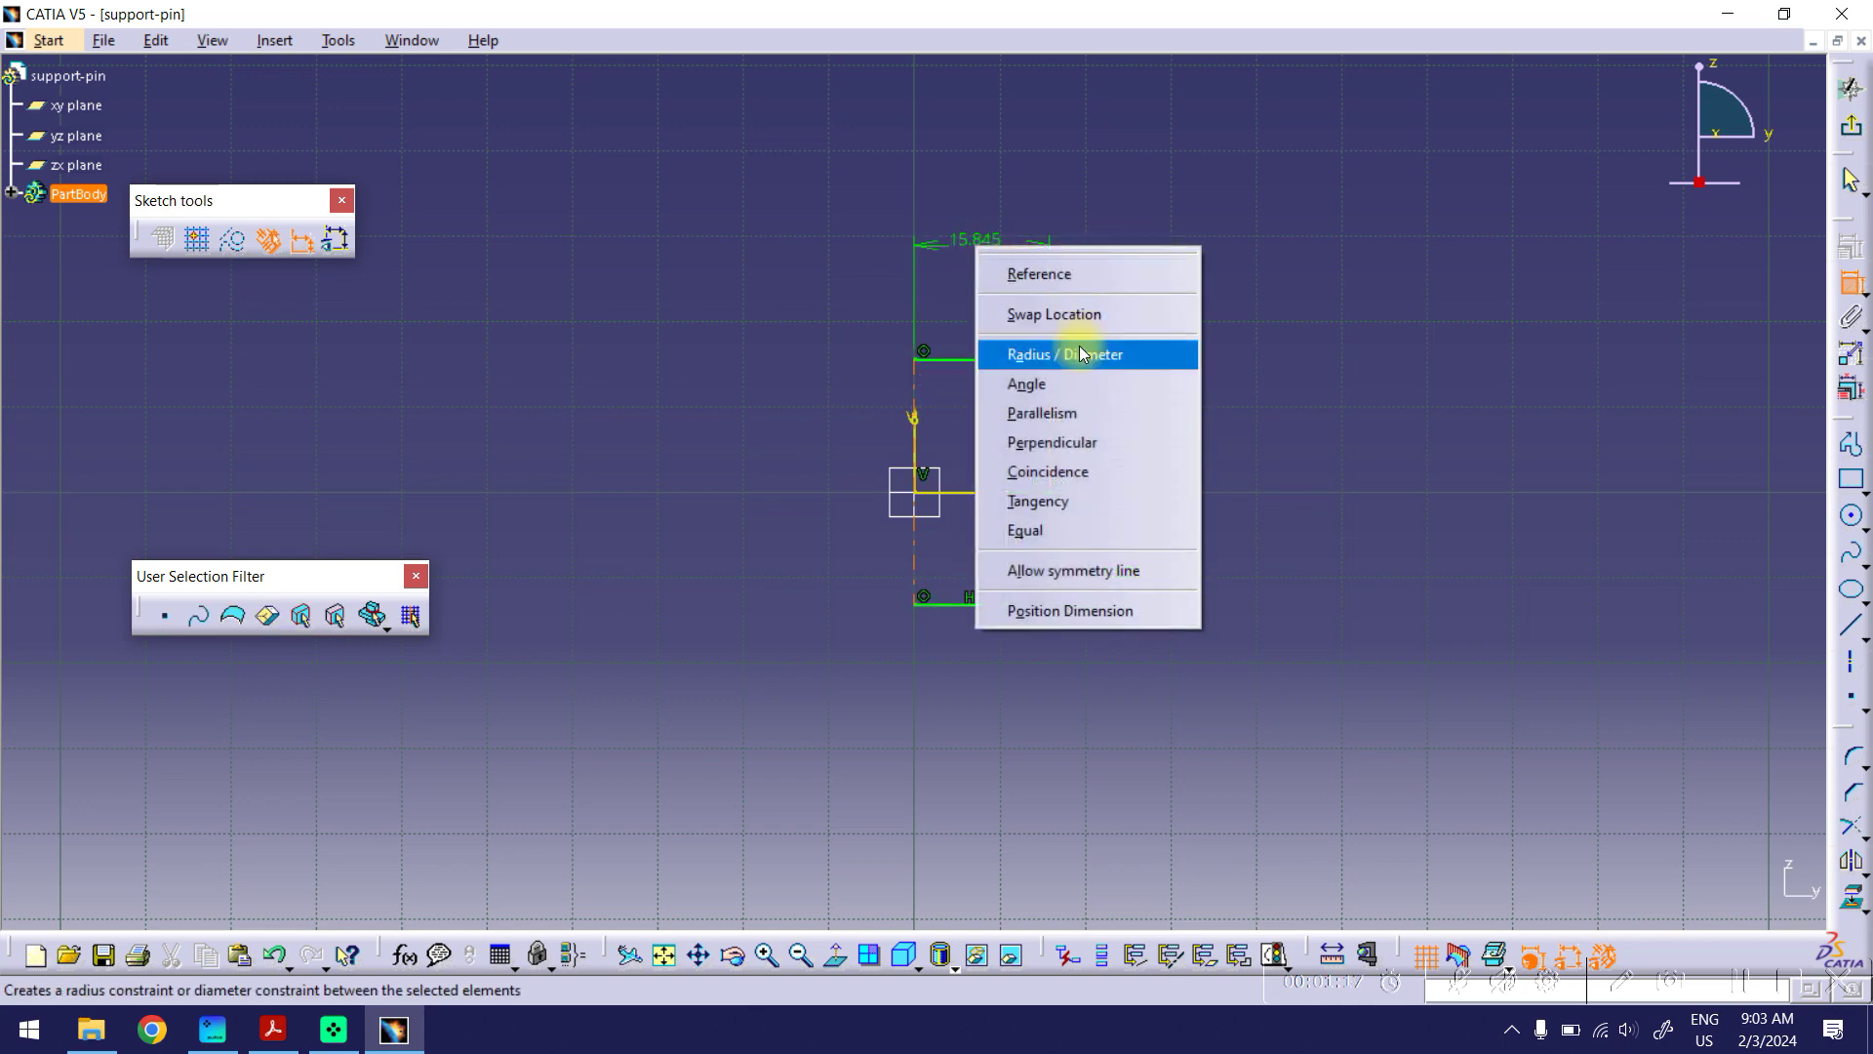
click(1074, 353)
click(988, 278)
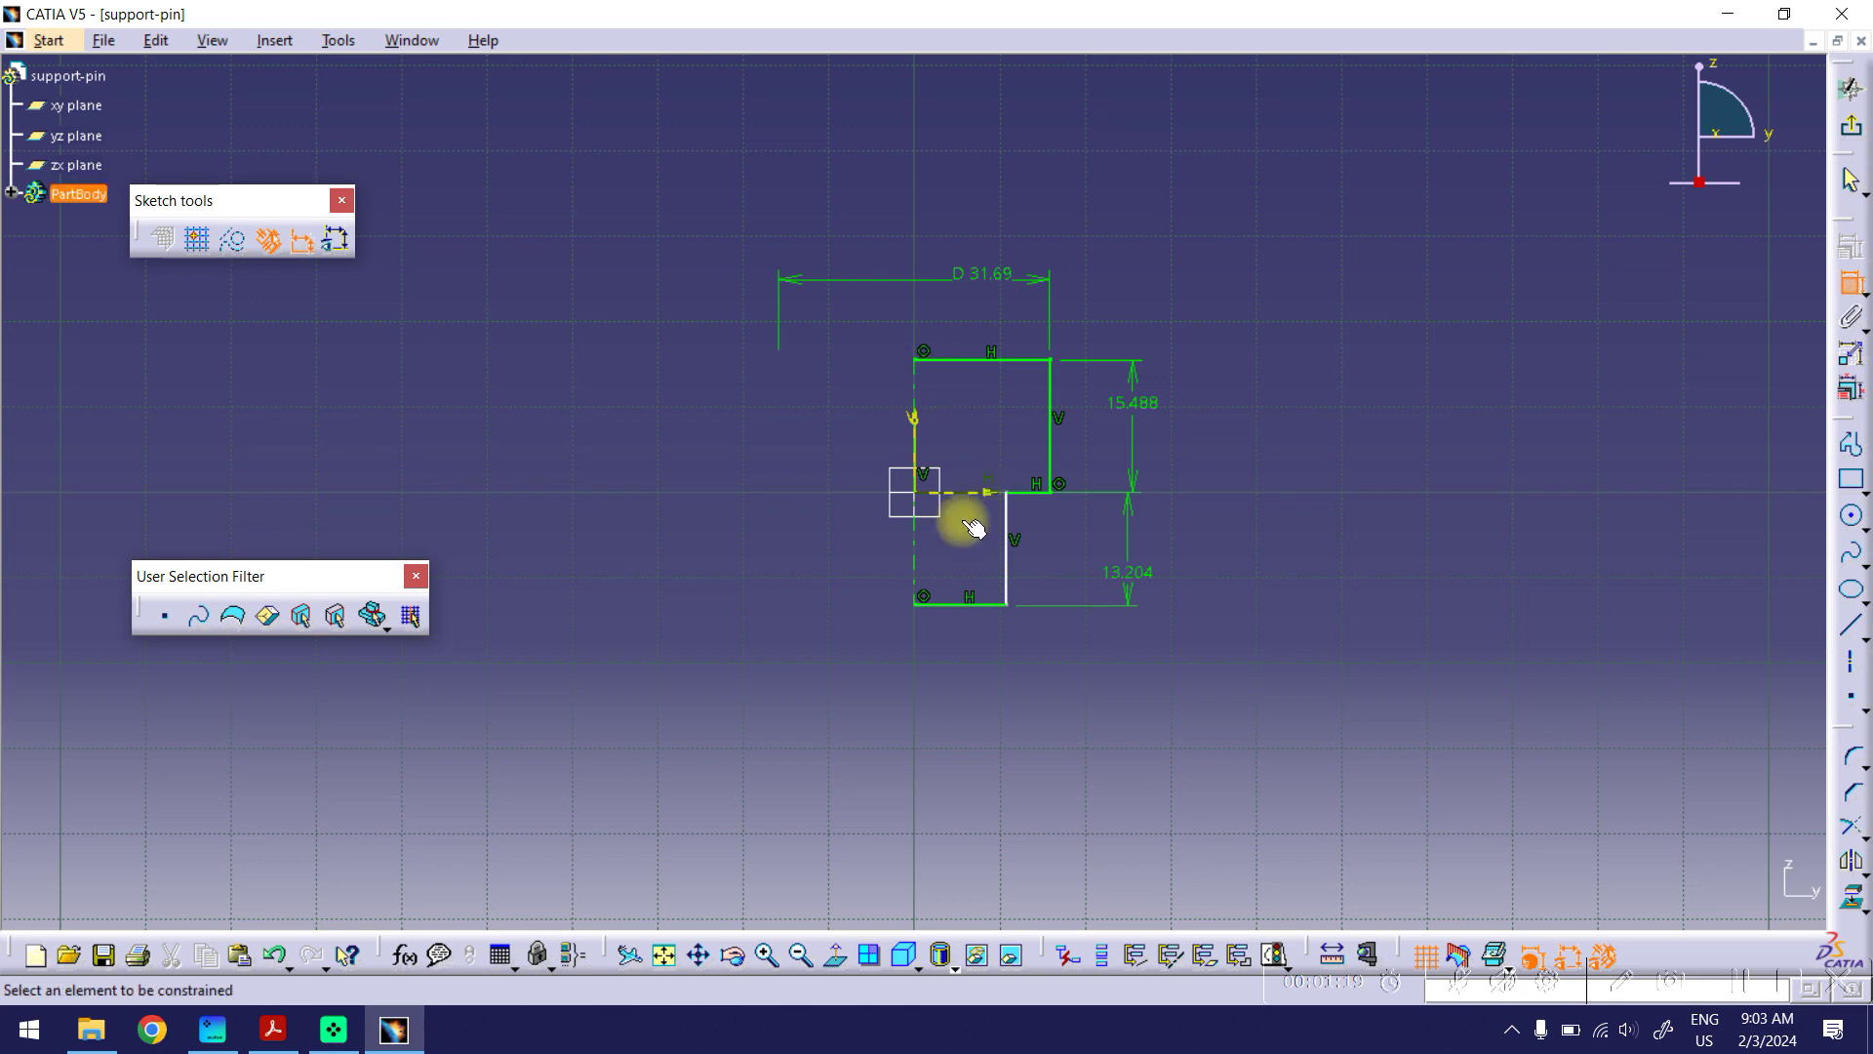
click(919, 552)
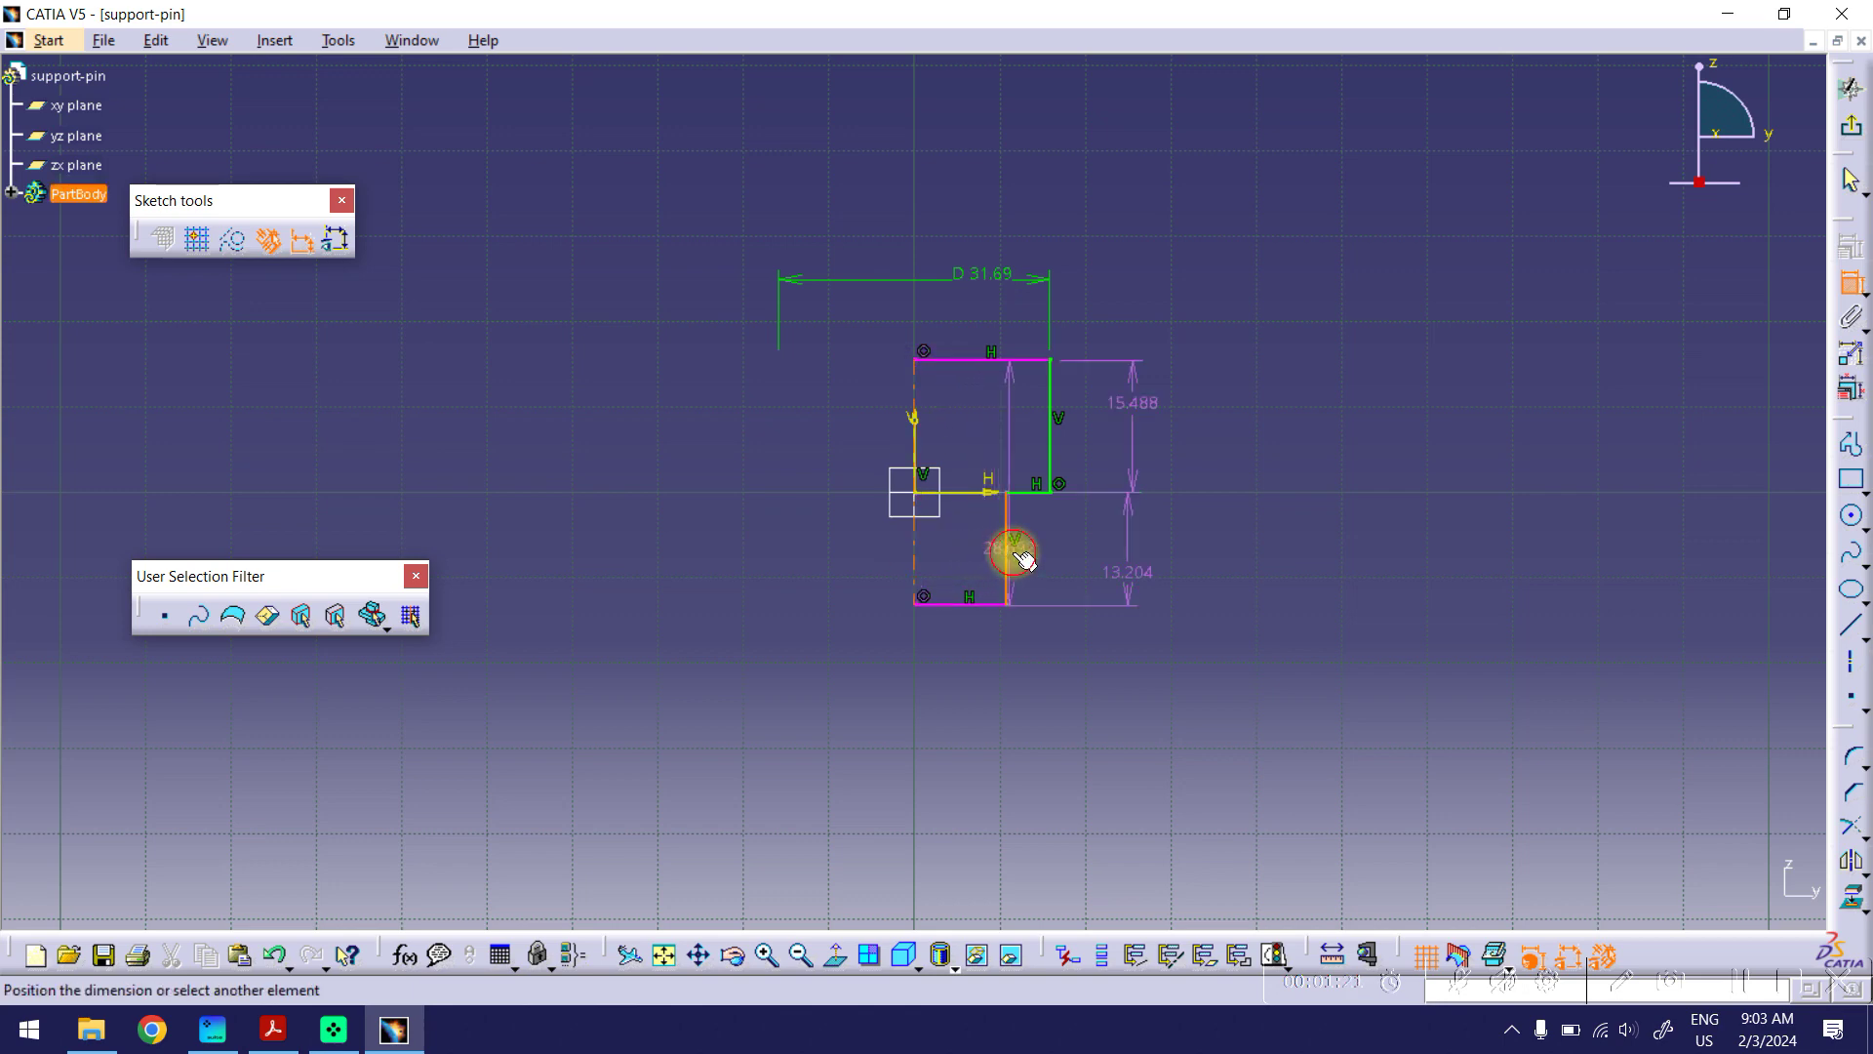
right_click(947, 722)
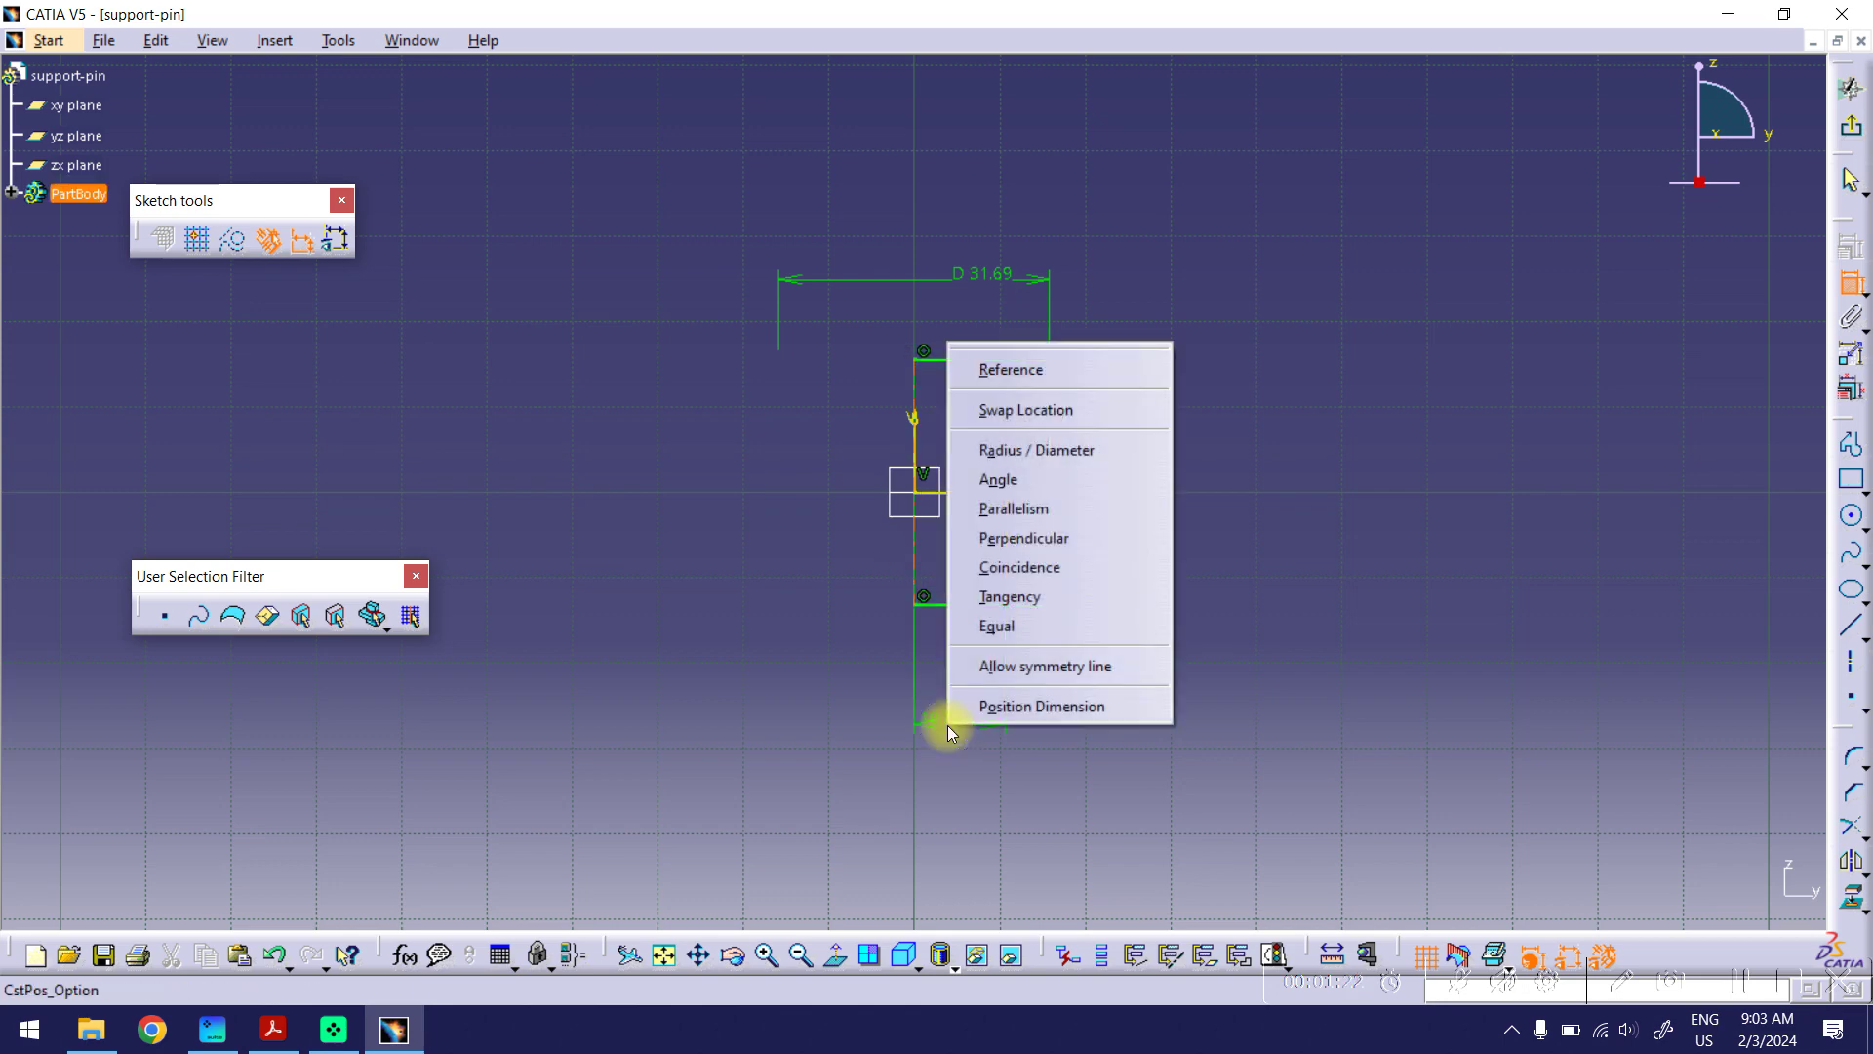
click(1021, 449)
click(1077, 705)
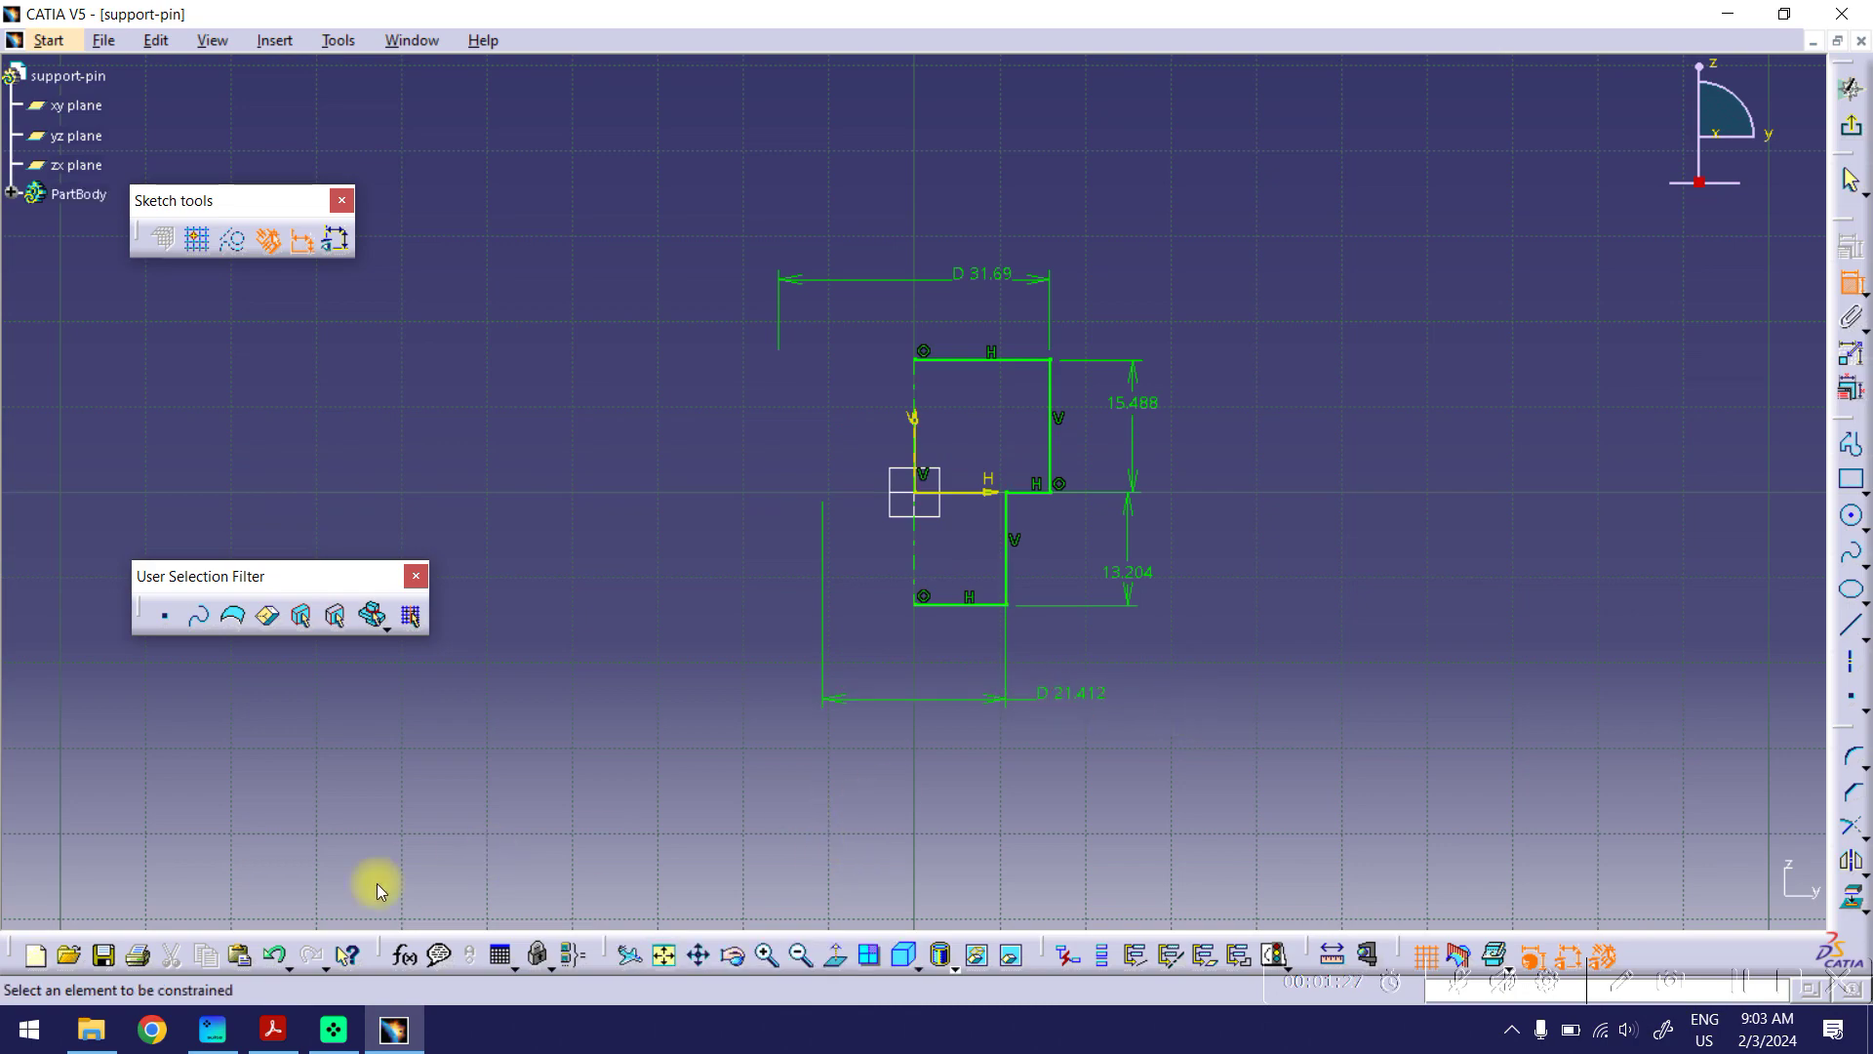
Step: Consult the SUPPORT PIN v2.pdf drawing, and in the CATIA sketch set the upper section's diameter to 15 mm and height to 10 mm
click(274, 1029)
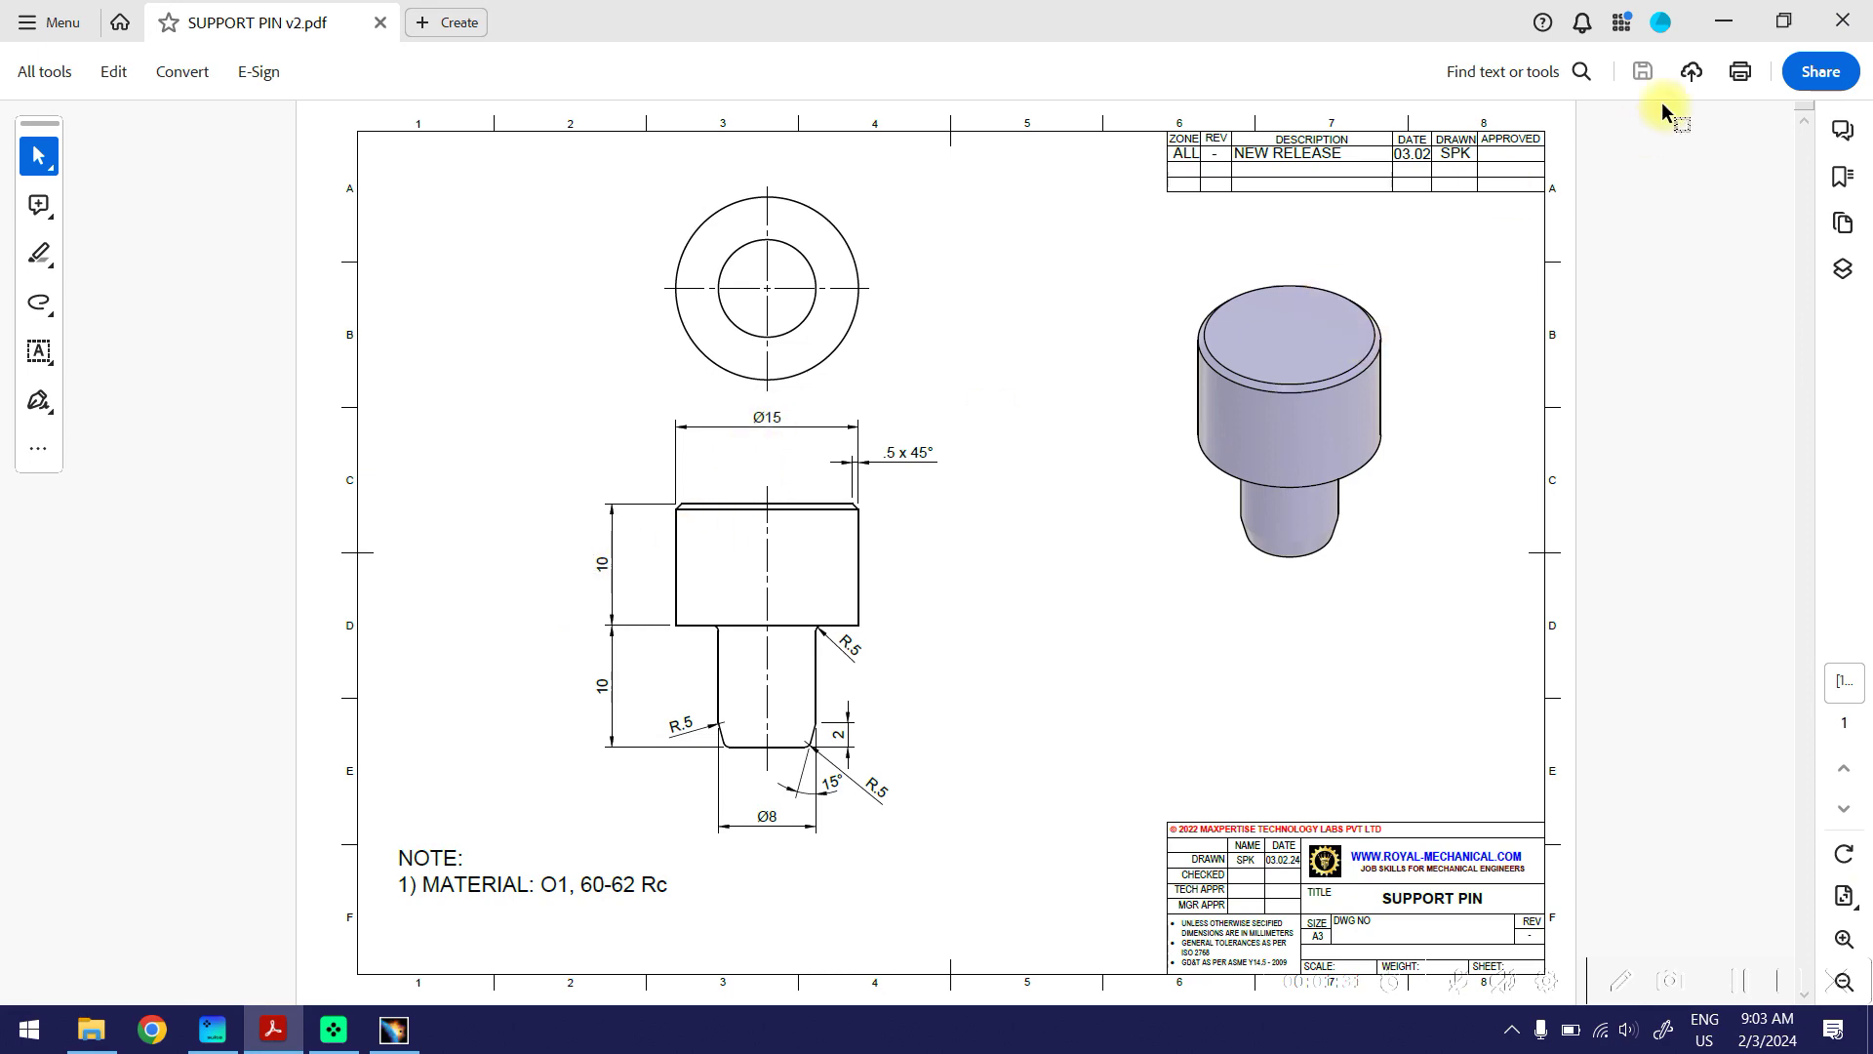
click(1722, 19)
double_click(986, 273)
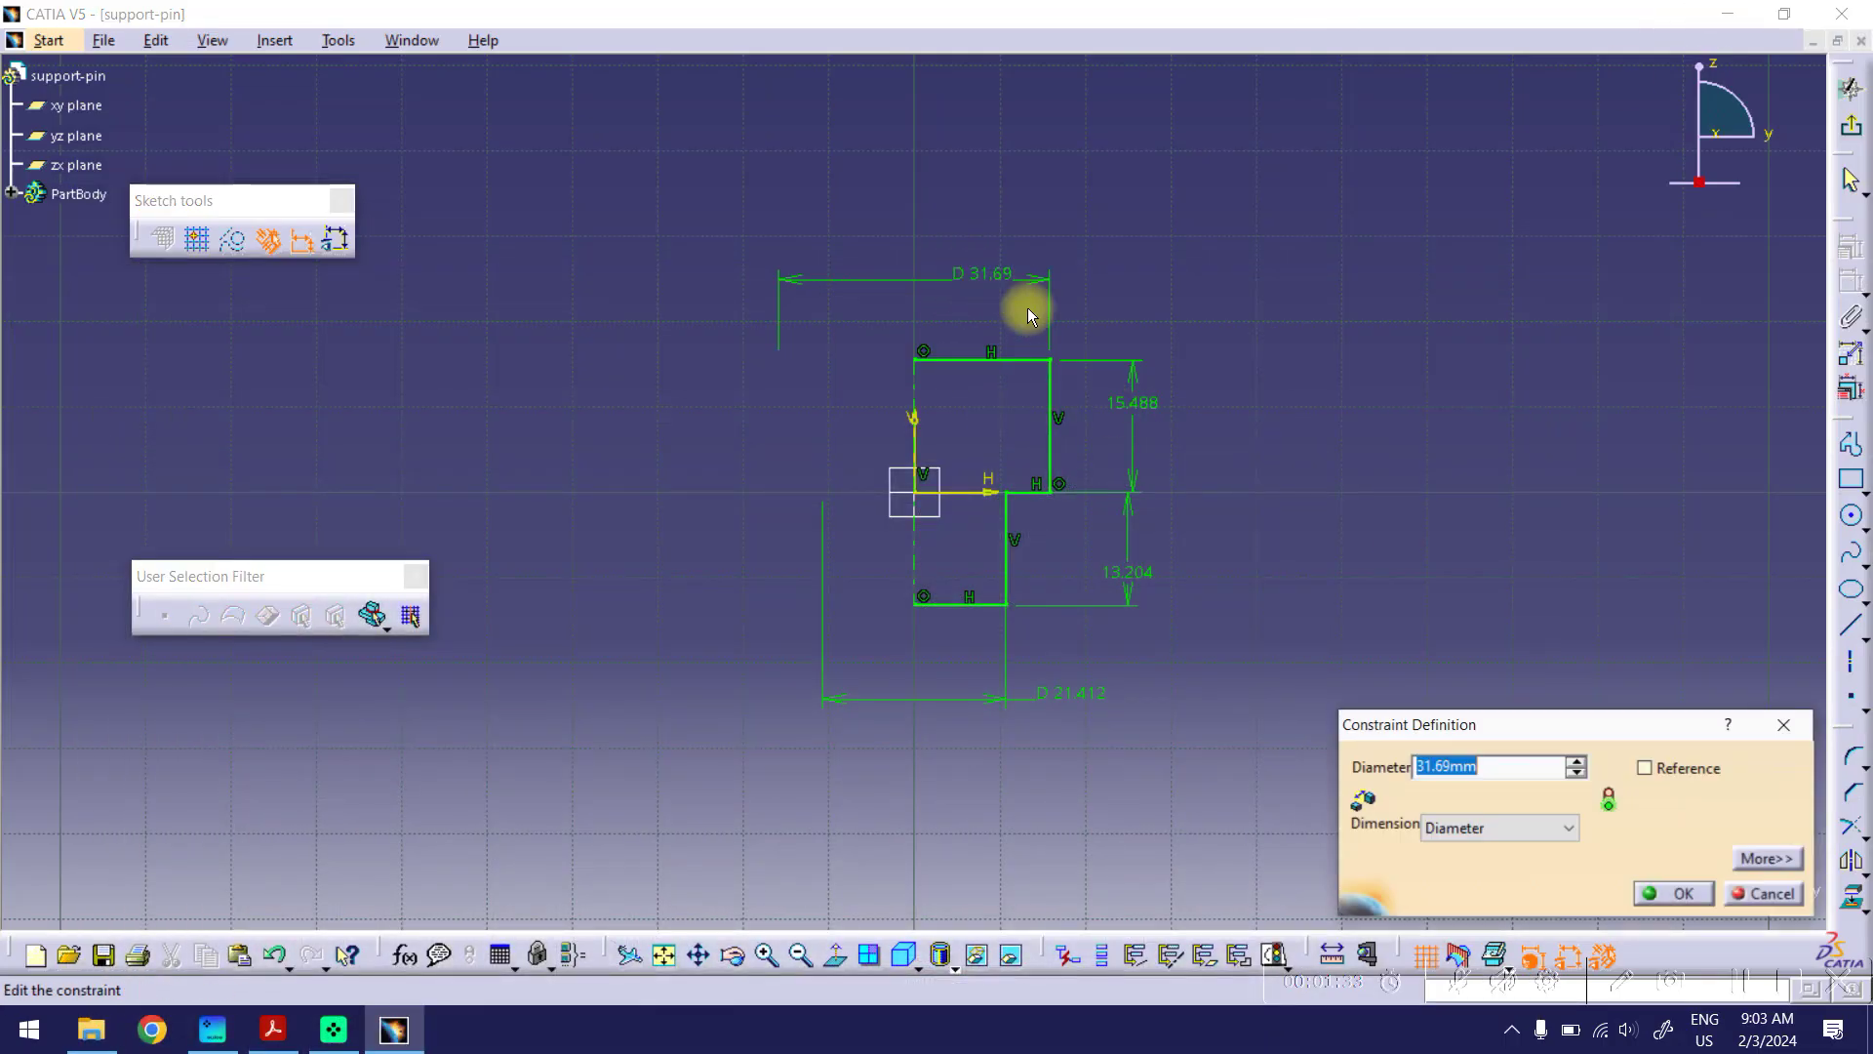
text(15)
key(Return)
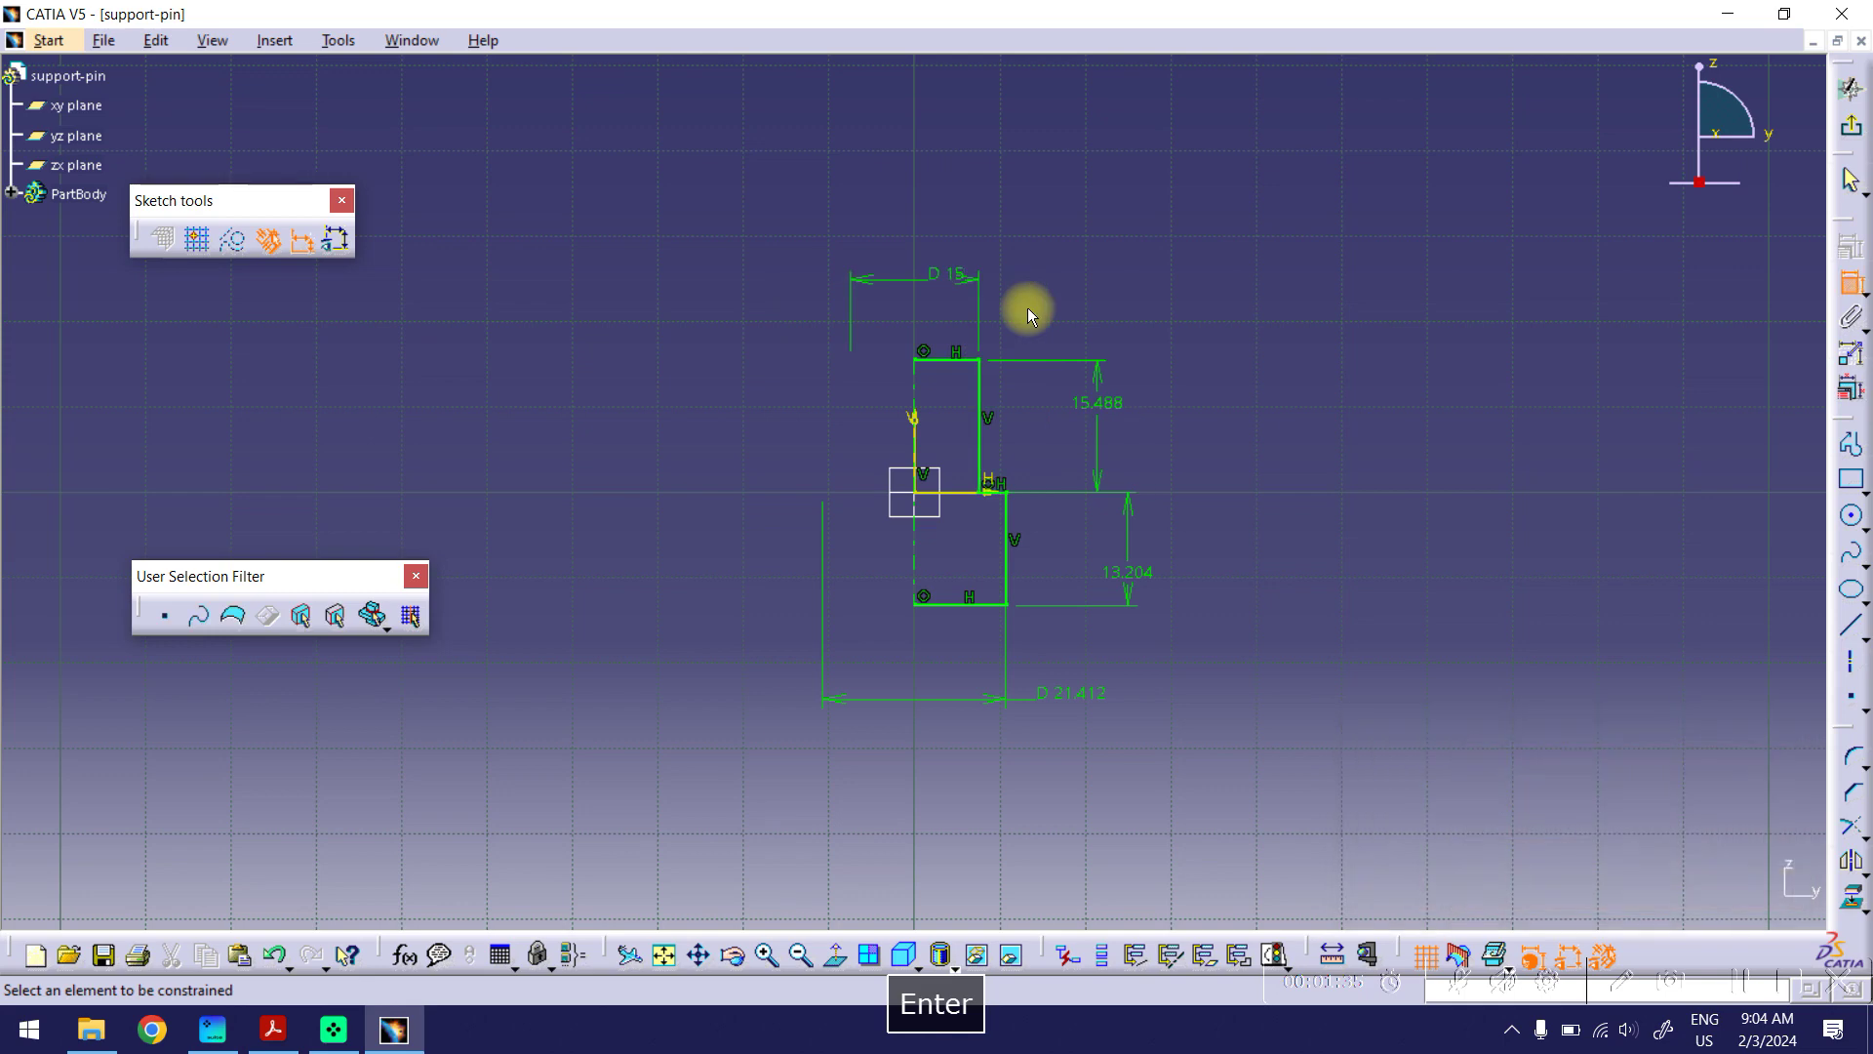
double_click(1100, 398)
text(10)
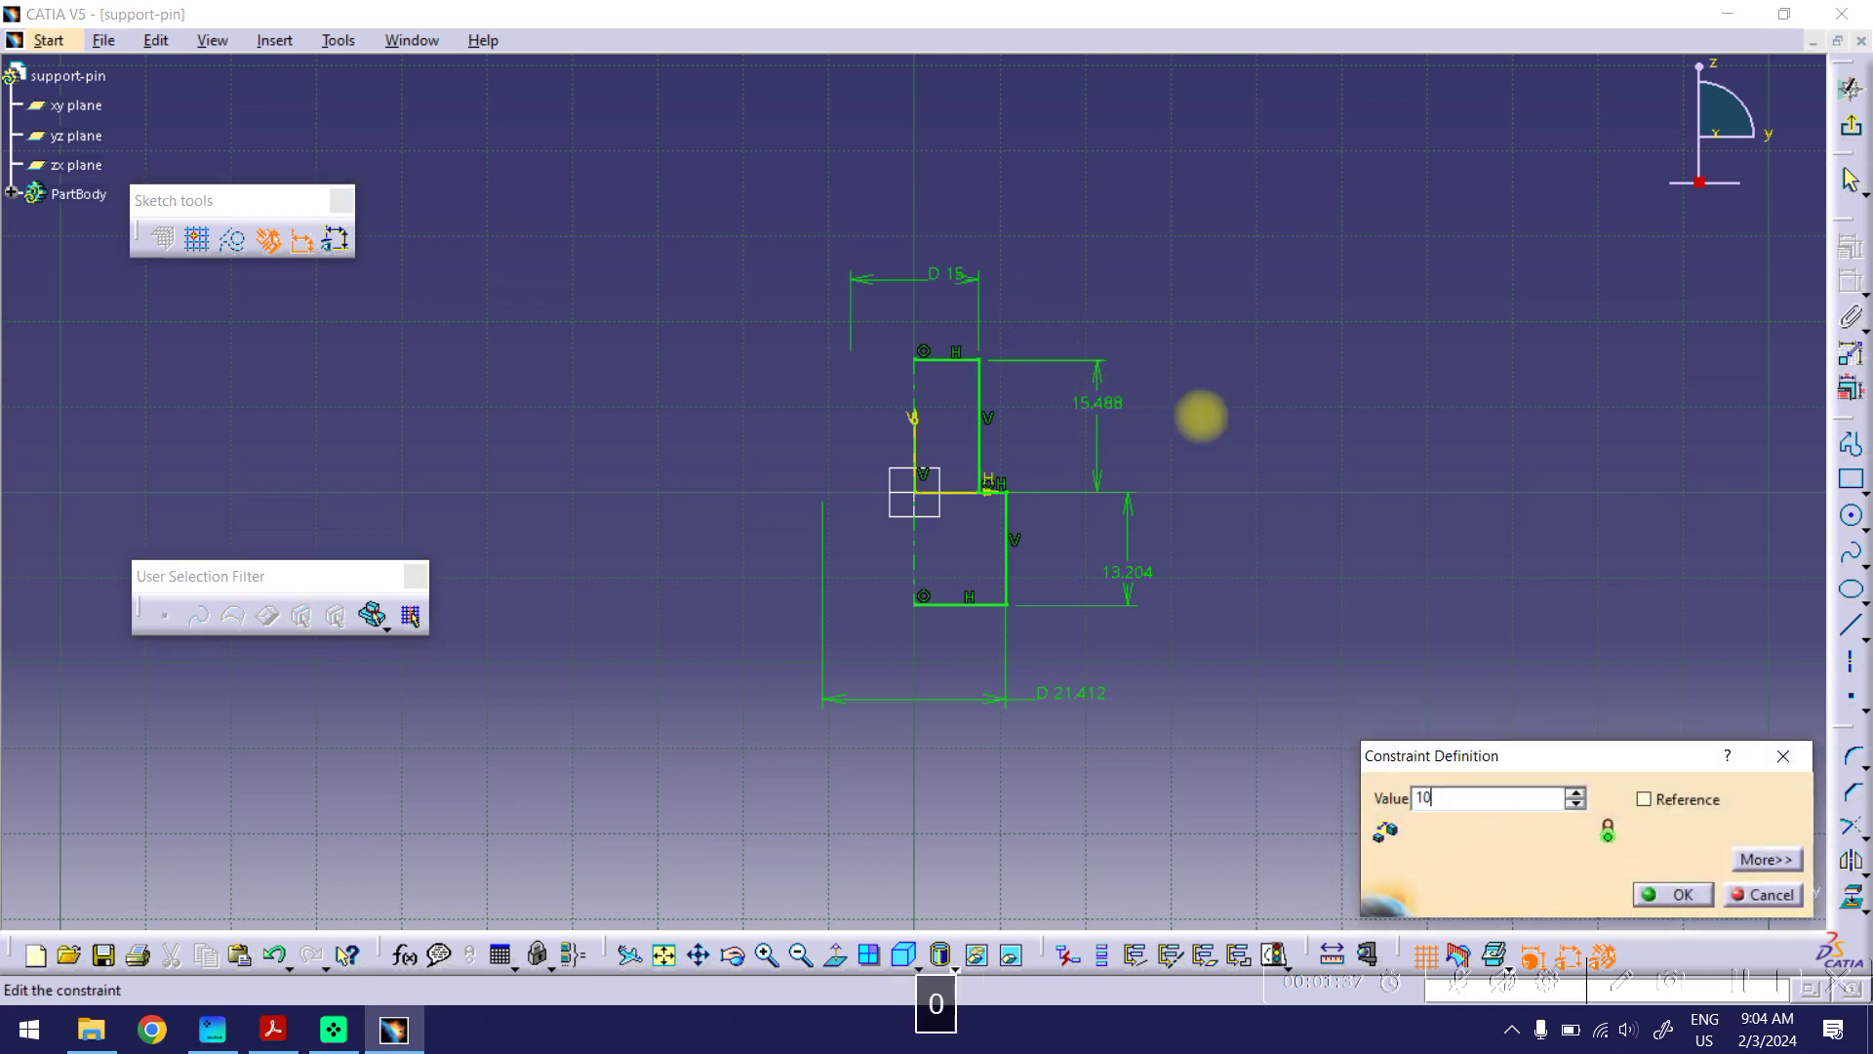
key(Return)
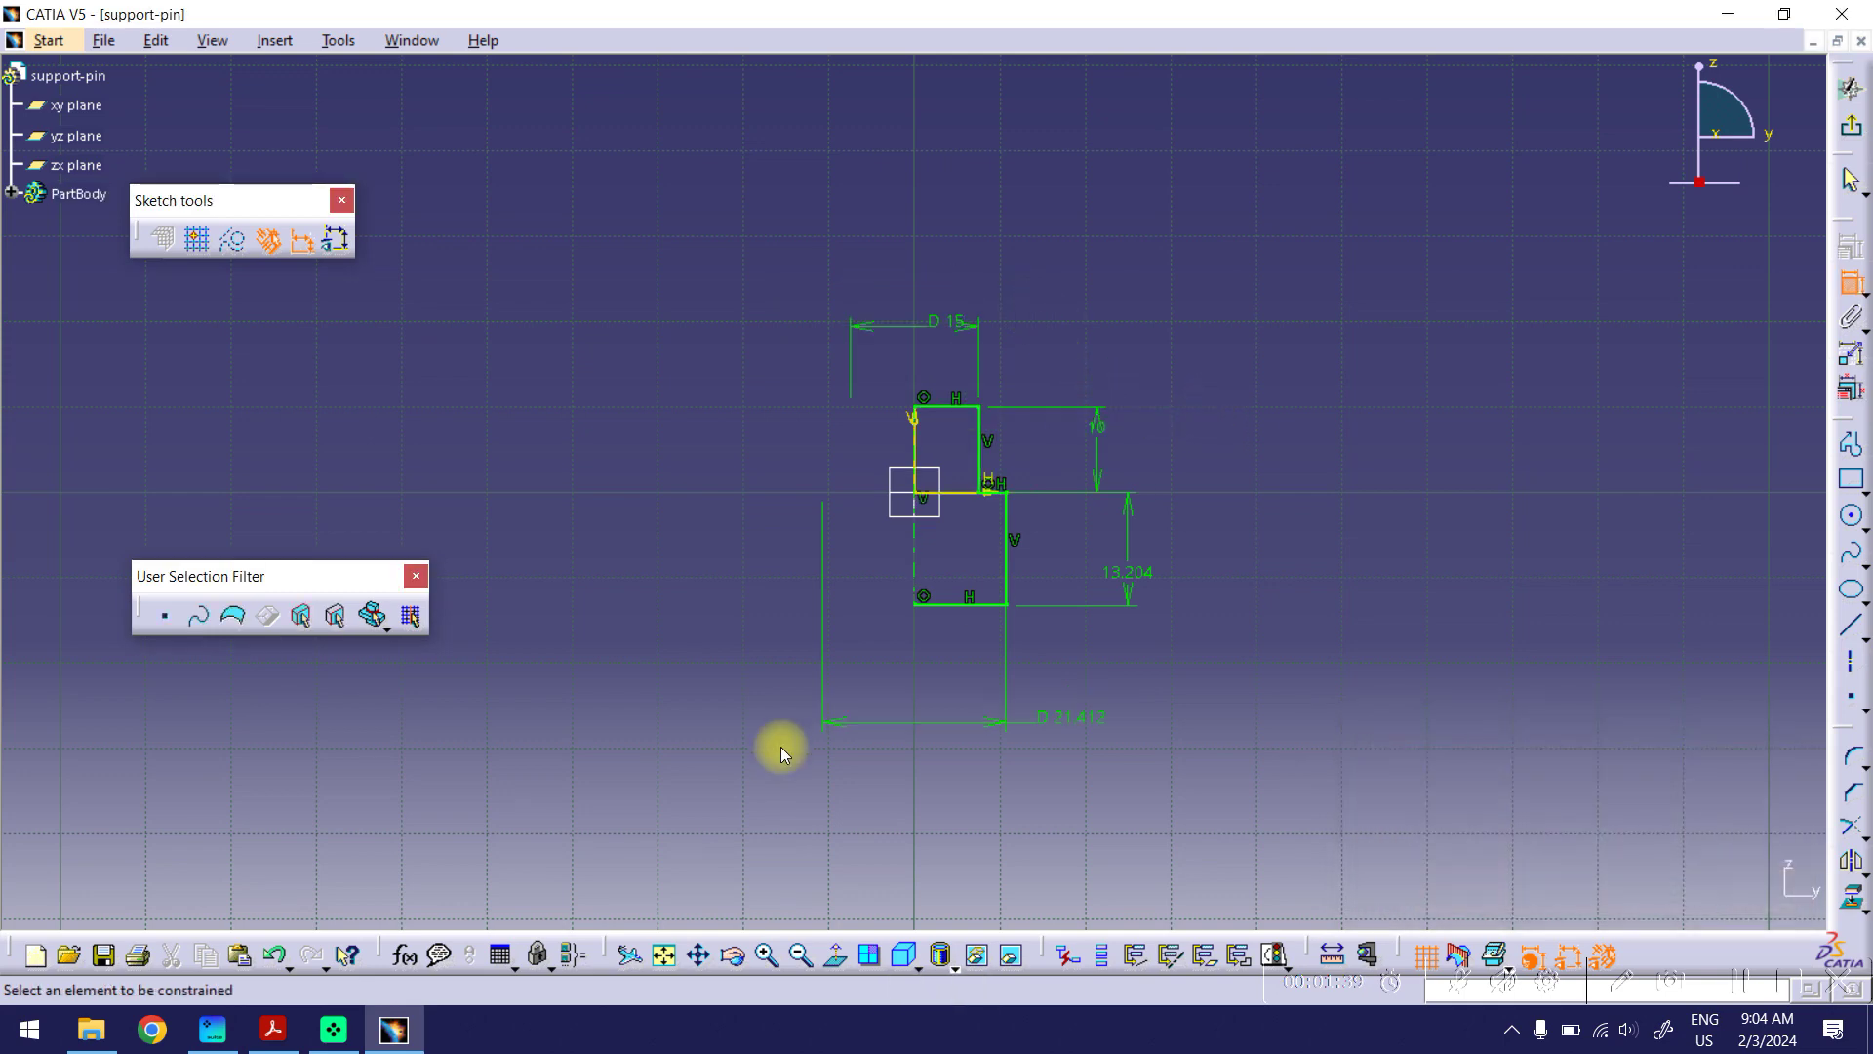
Step: Consult the SUPPORT PIN v2.pdf drawing, and in the CATIA sketch set the lower section's height to 10 mm and diameter to 8 mm
click(273, 1029)
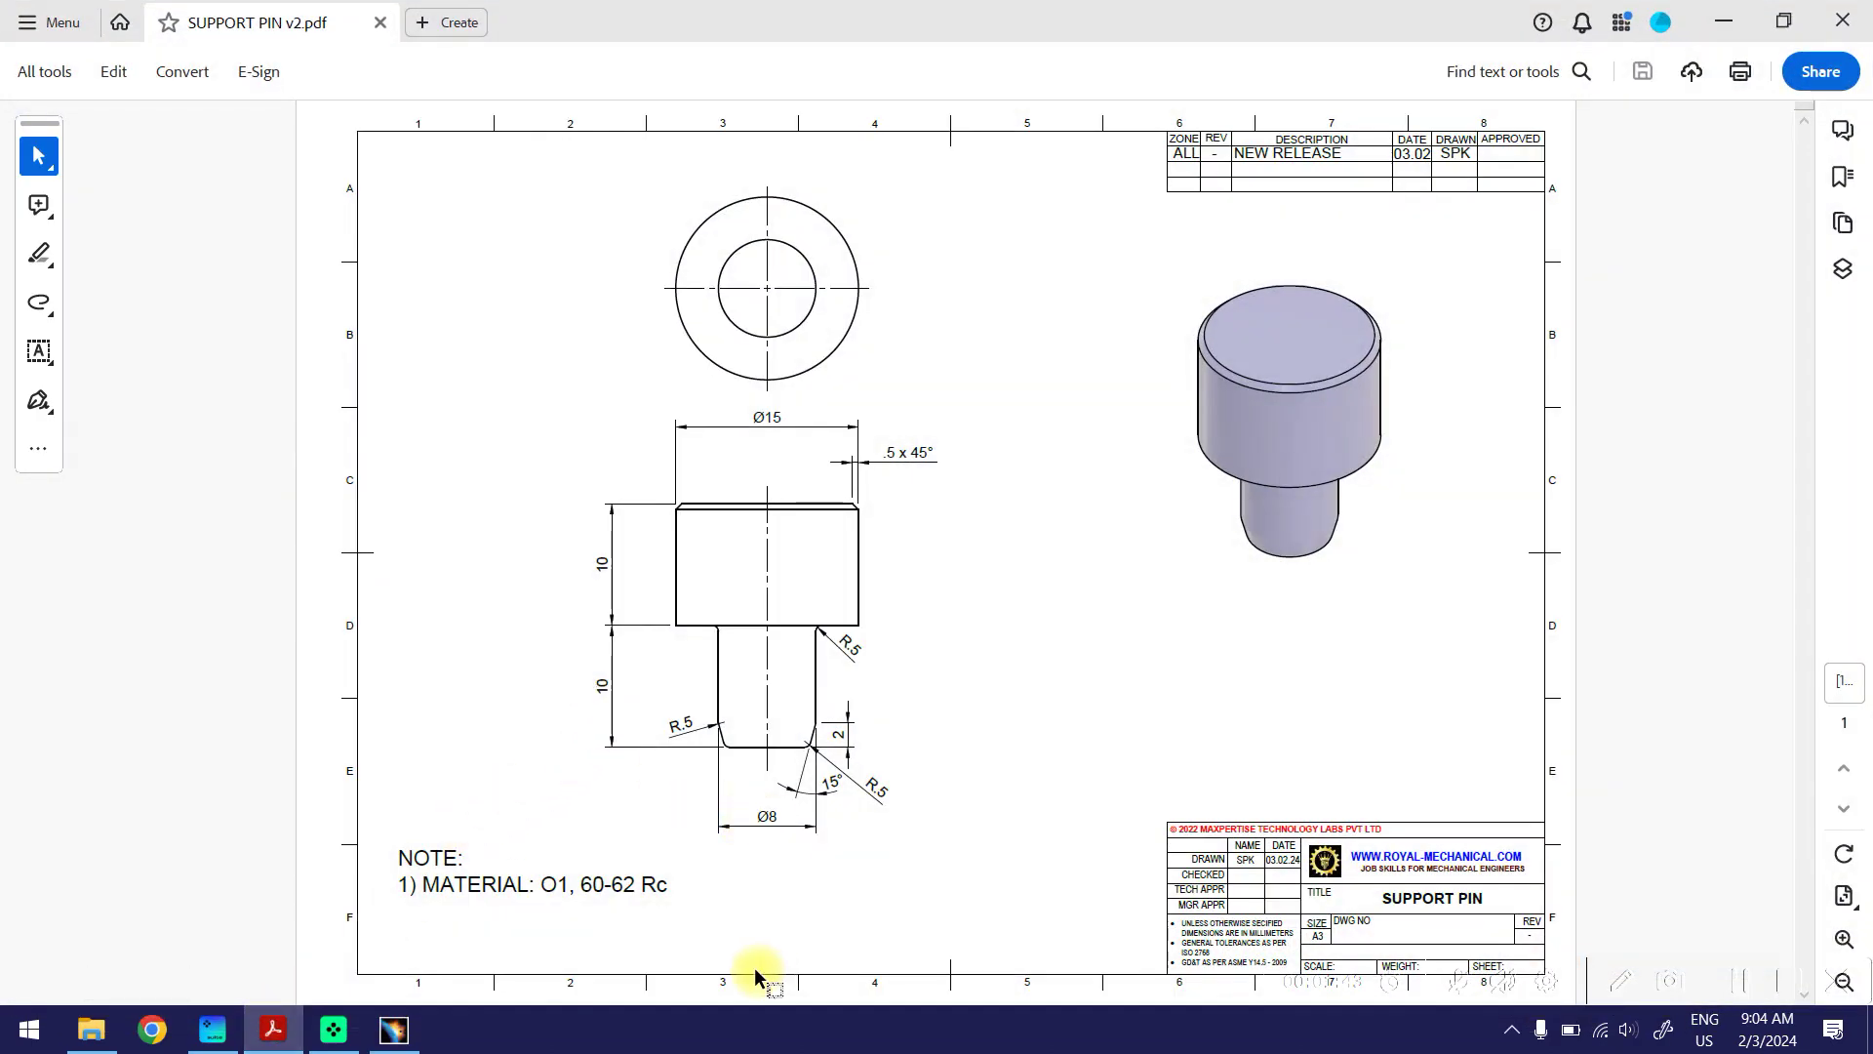
click(1720, 23)
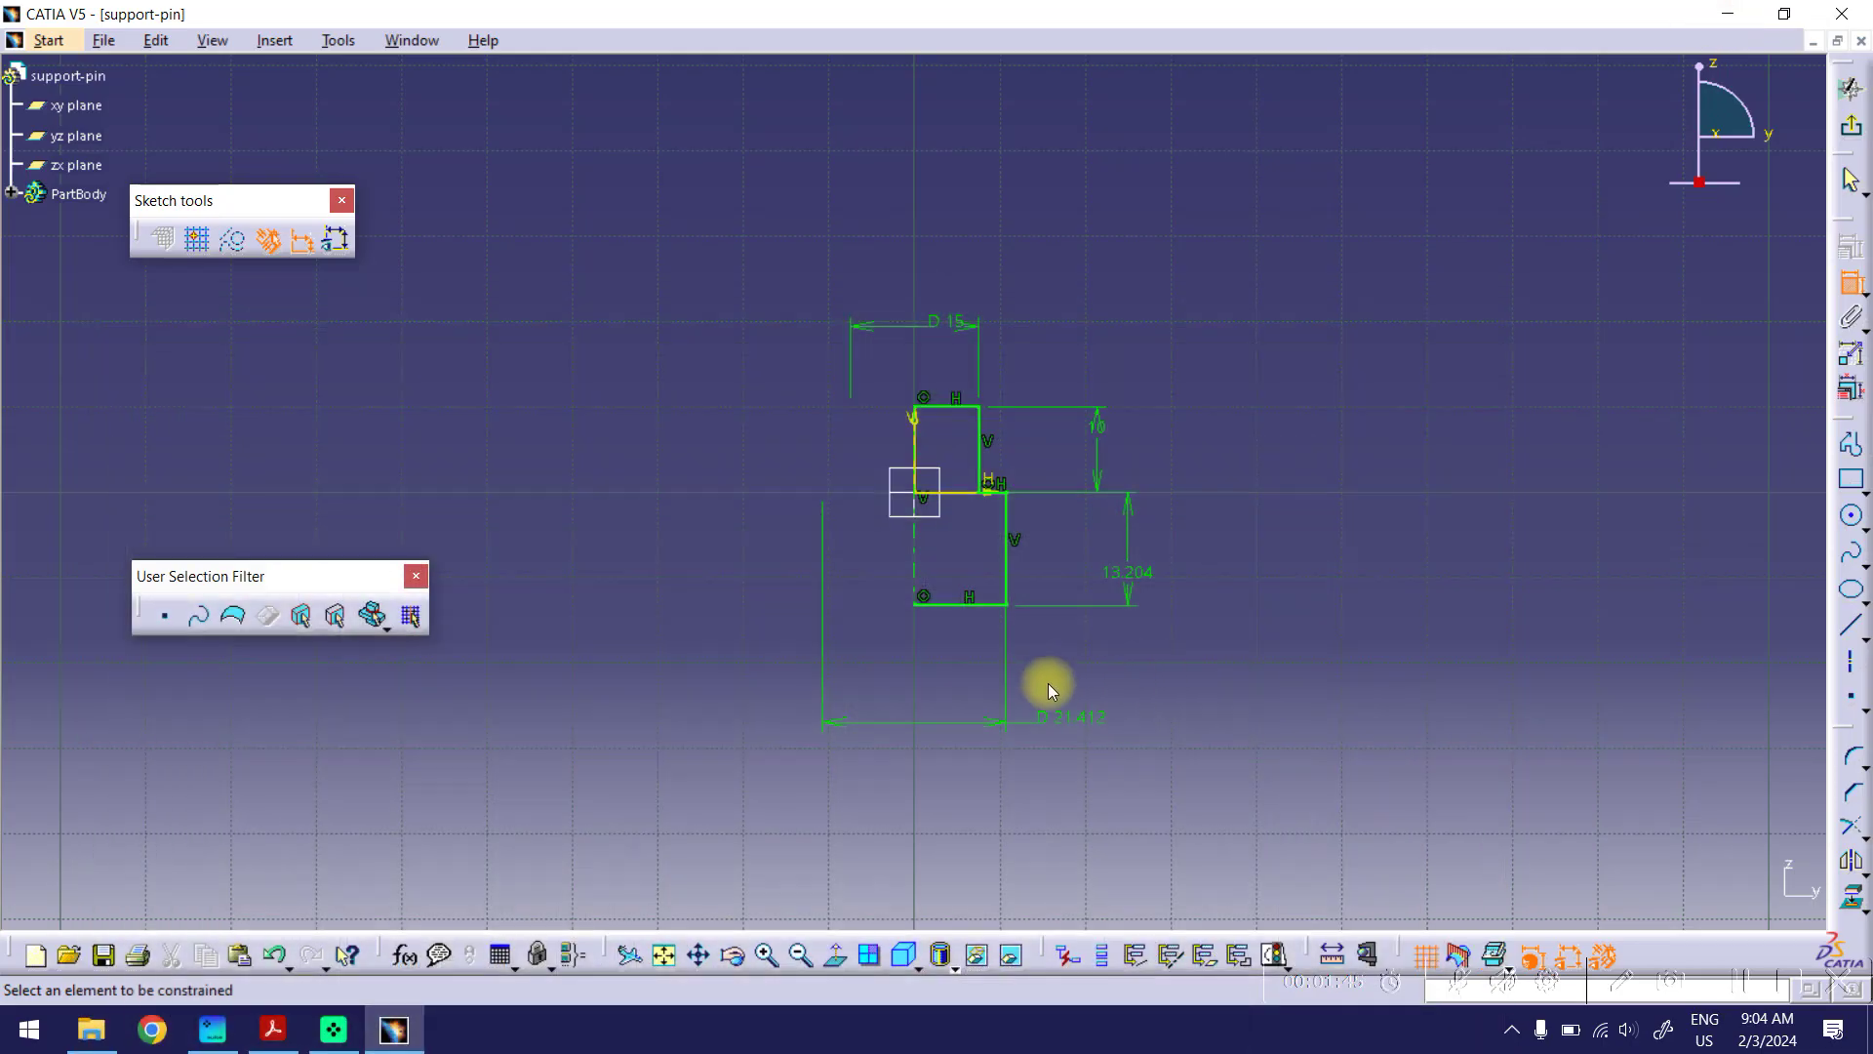
double_click(1124, 571)
text(10)
key(Return)
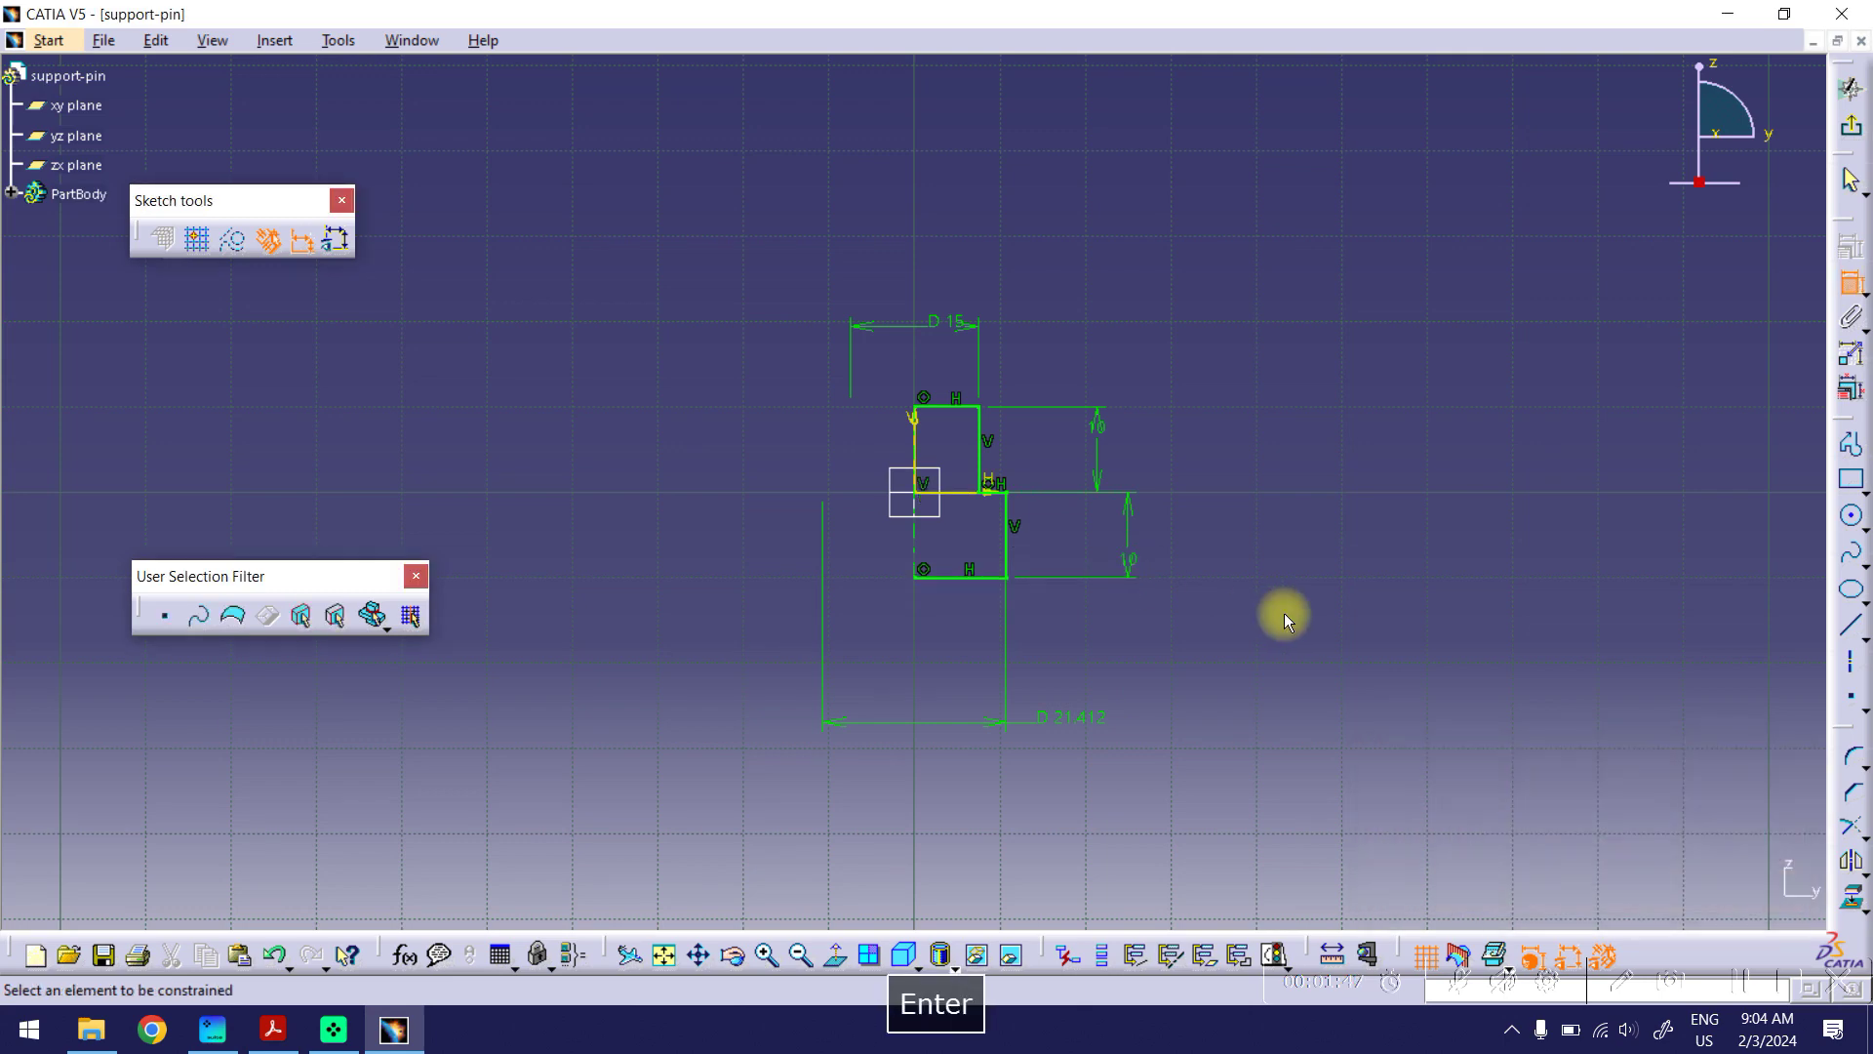
double_click(1108, 715)
text(8)
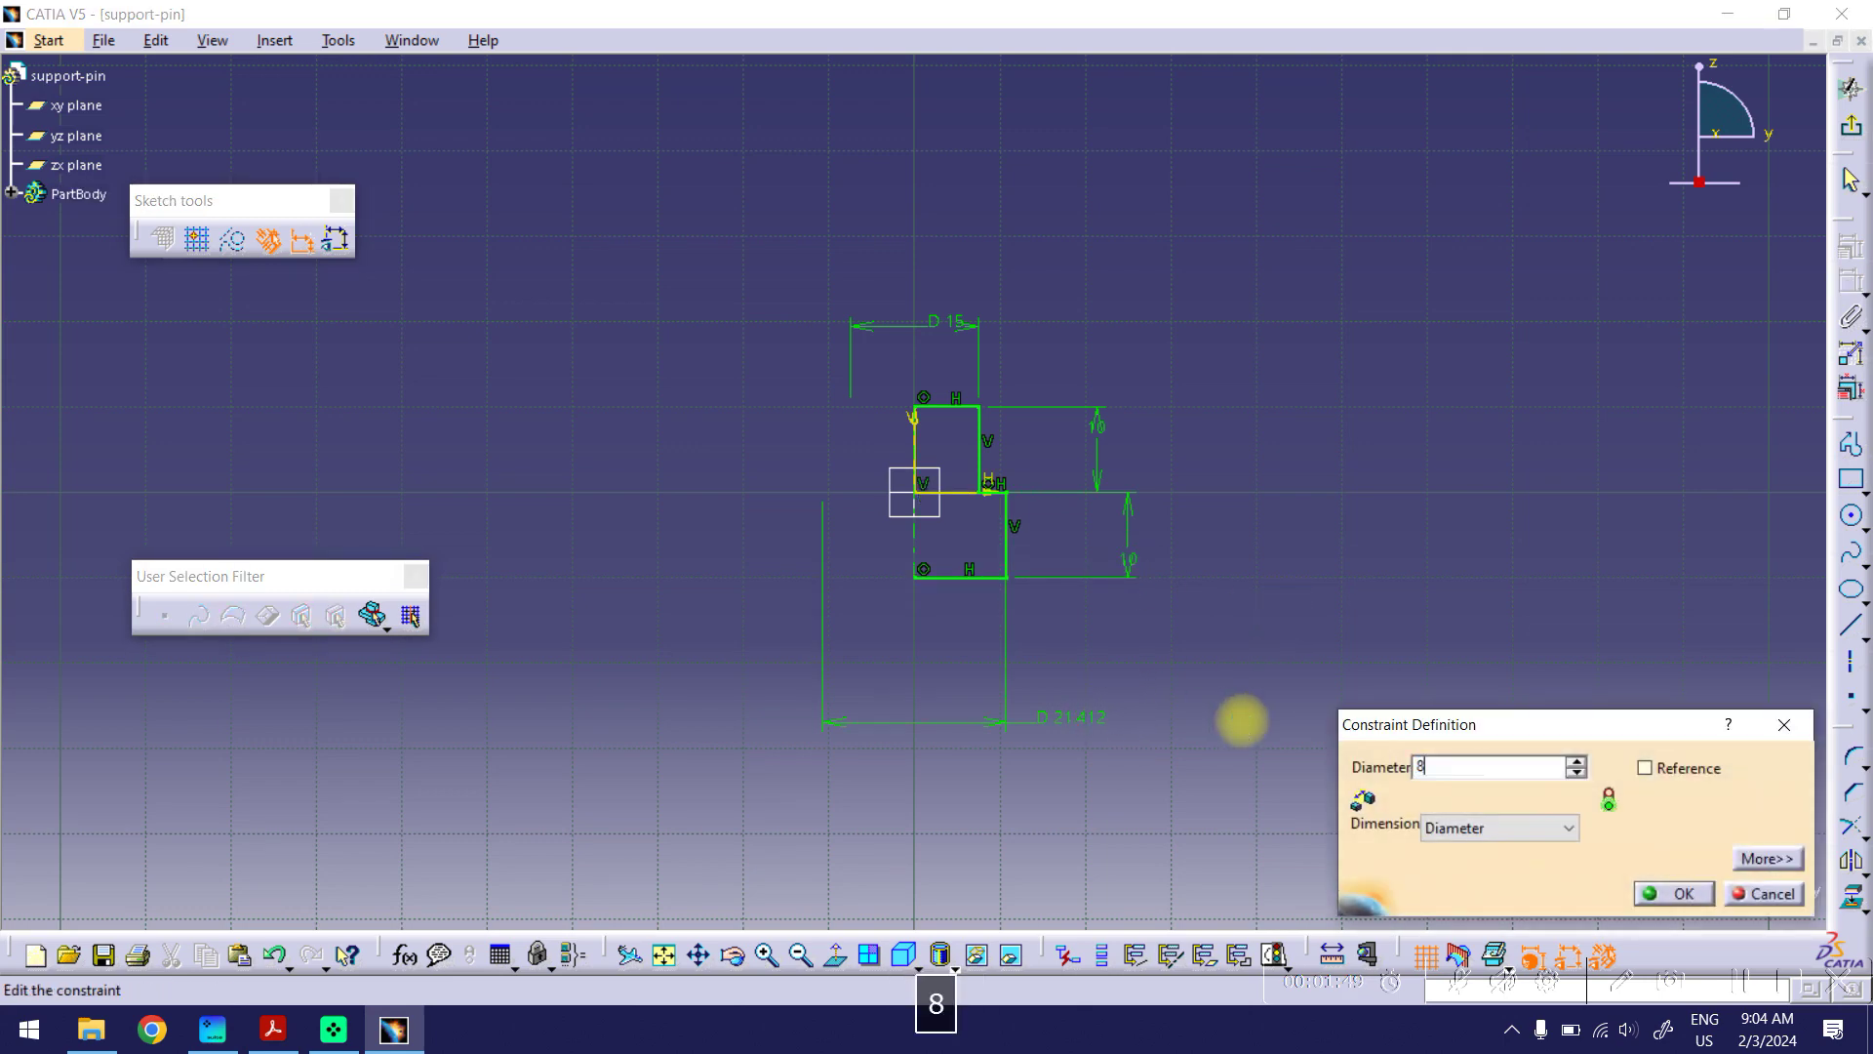
key(Return)
Step: Exit the sketch and revolve the stepped profile 360 degrees about the sketch axis into a solid with the Shaft command
mouse_move(1113, 401)
ctrl+middle_down()
mouse_move(1153, 326)
mouse_move(1129, 377)
ctrl+middle_up()
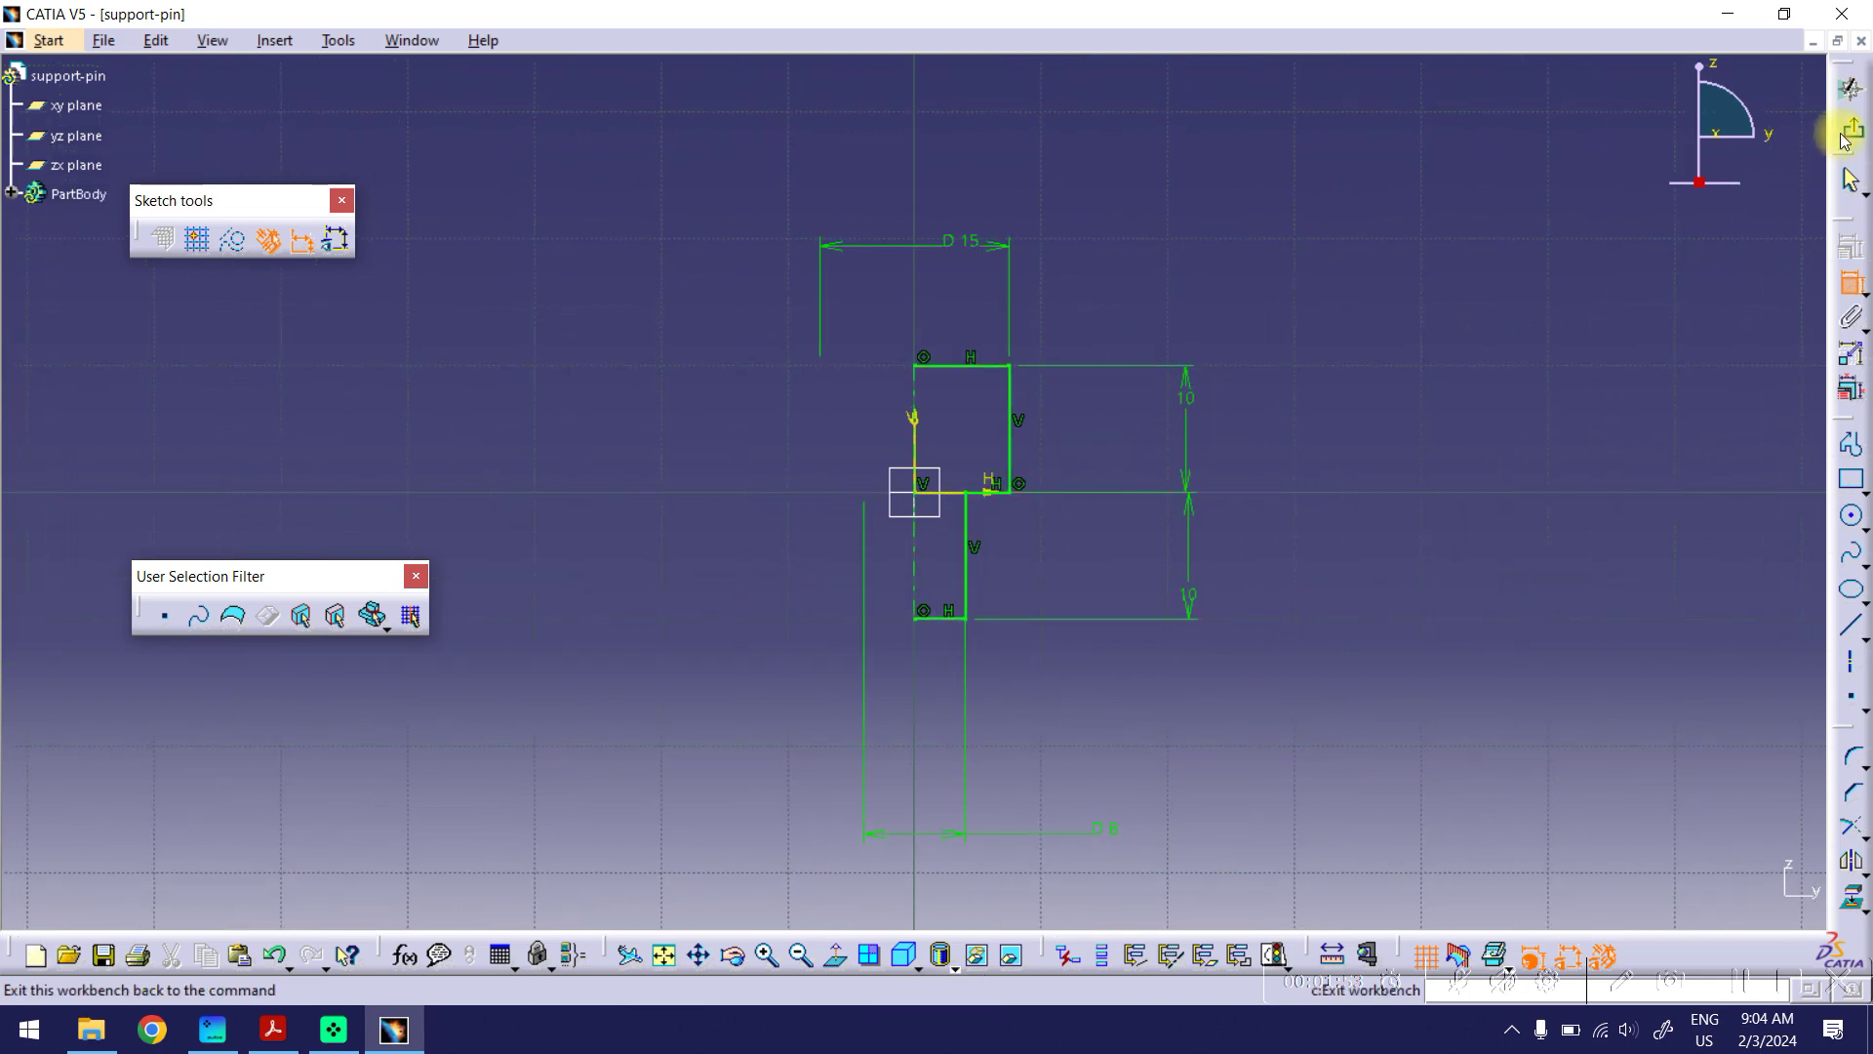
click(1851, 133)
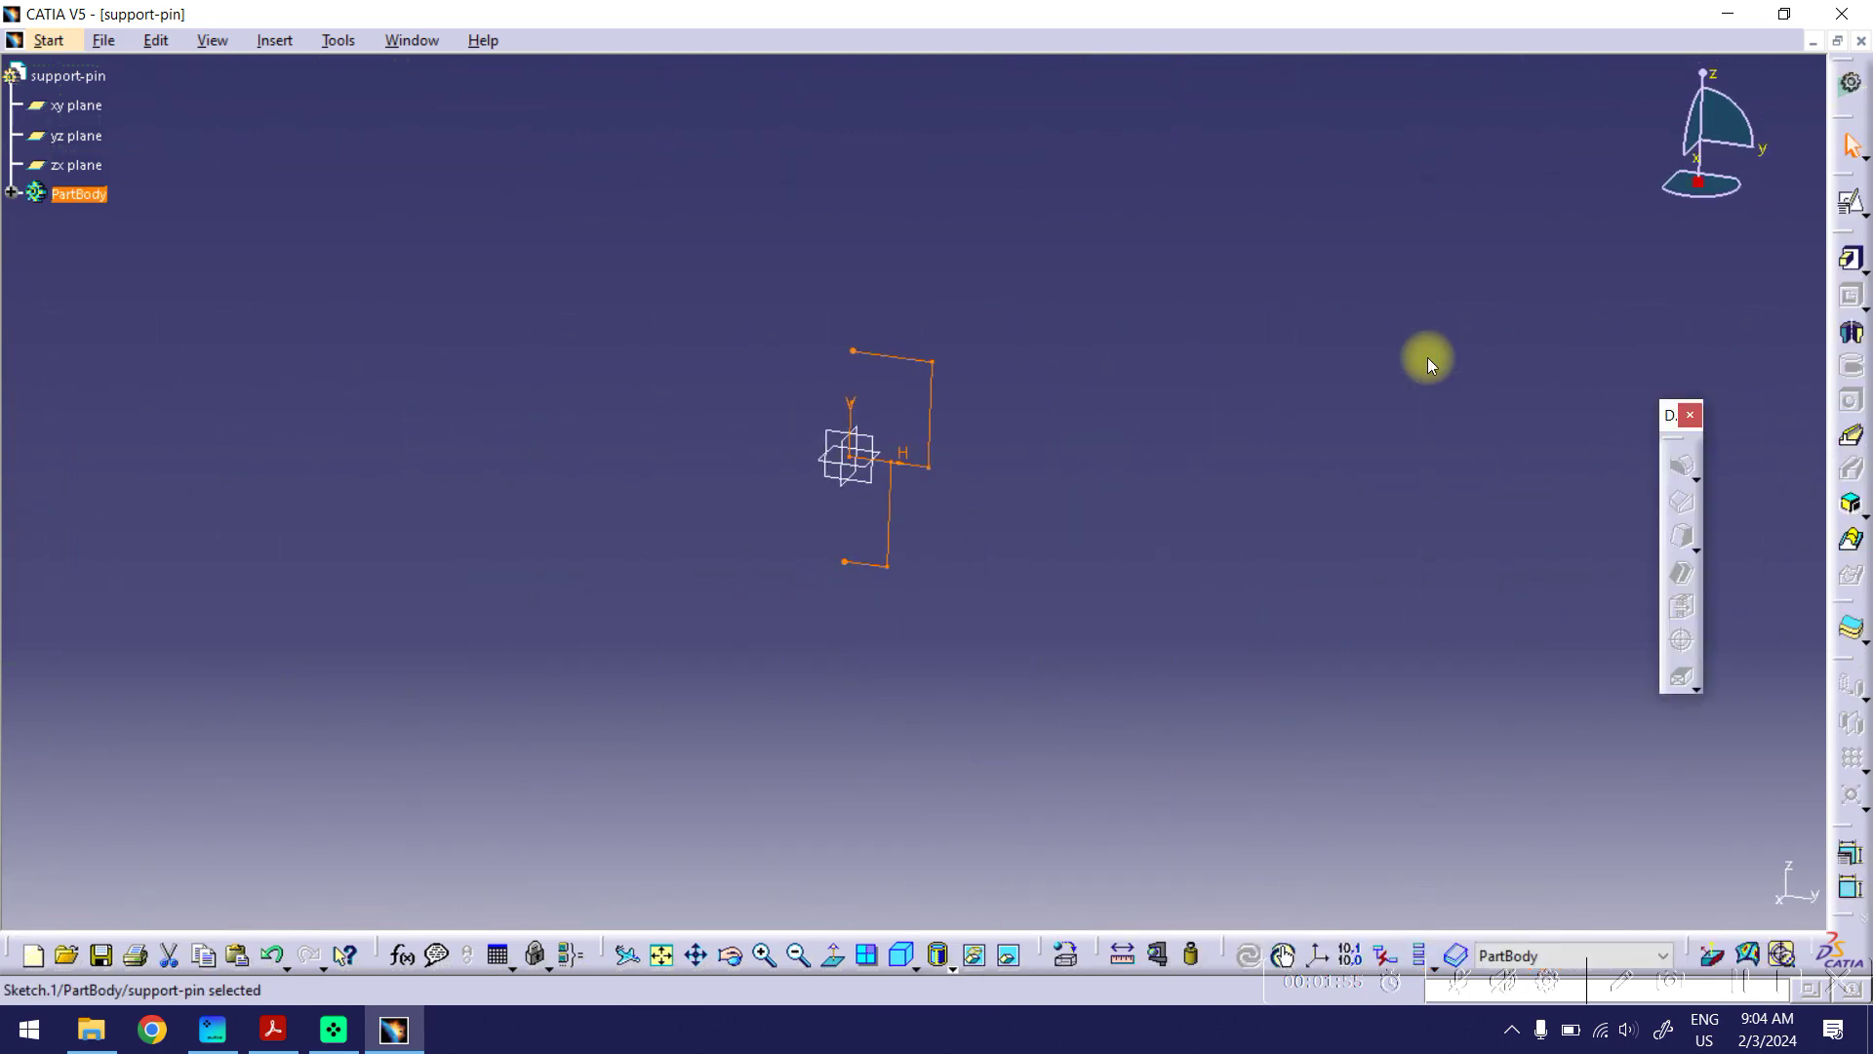
mouse_move(1016, 388)
ctrl+middle_down()
mouse_move(974, 414)
mouse_move(1024, 322)
mouse_move(1091, 388)
mouse_move(1095, 371)
ctrl+middle_up()
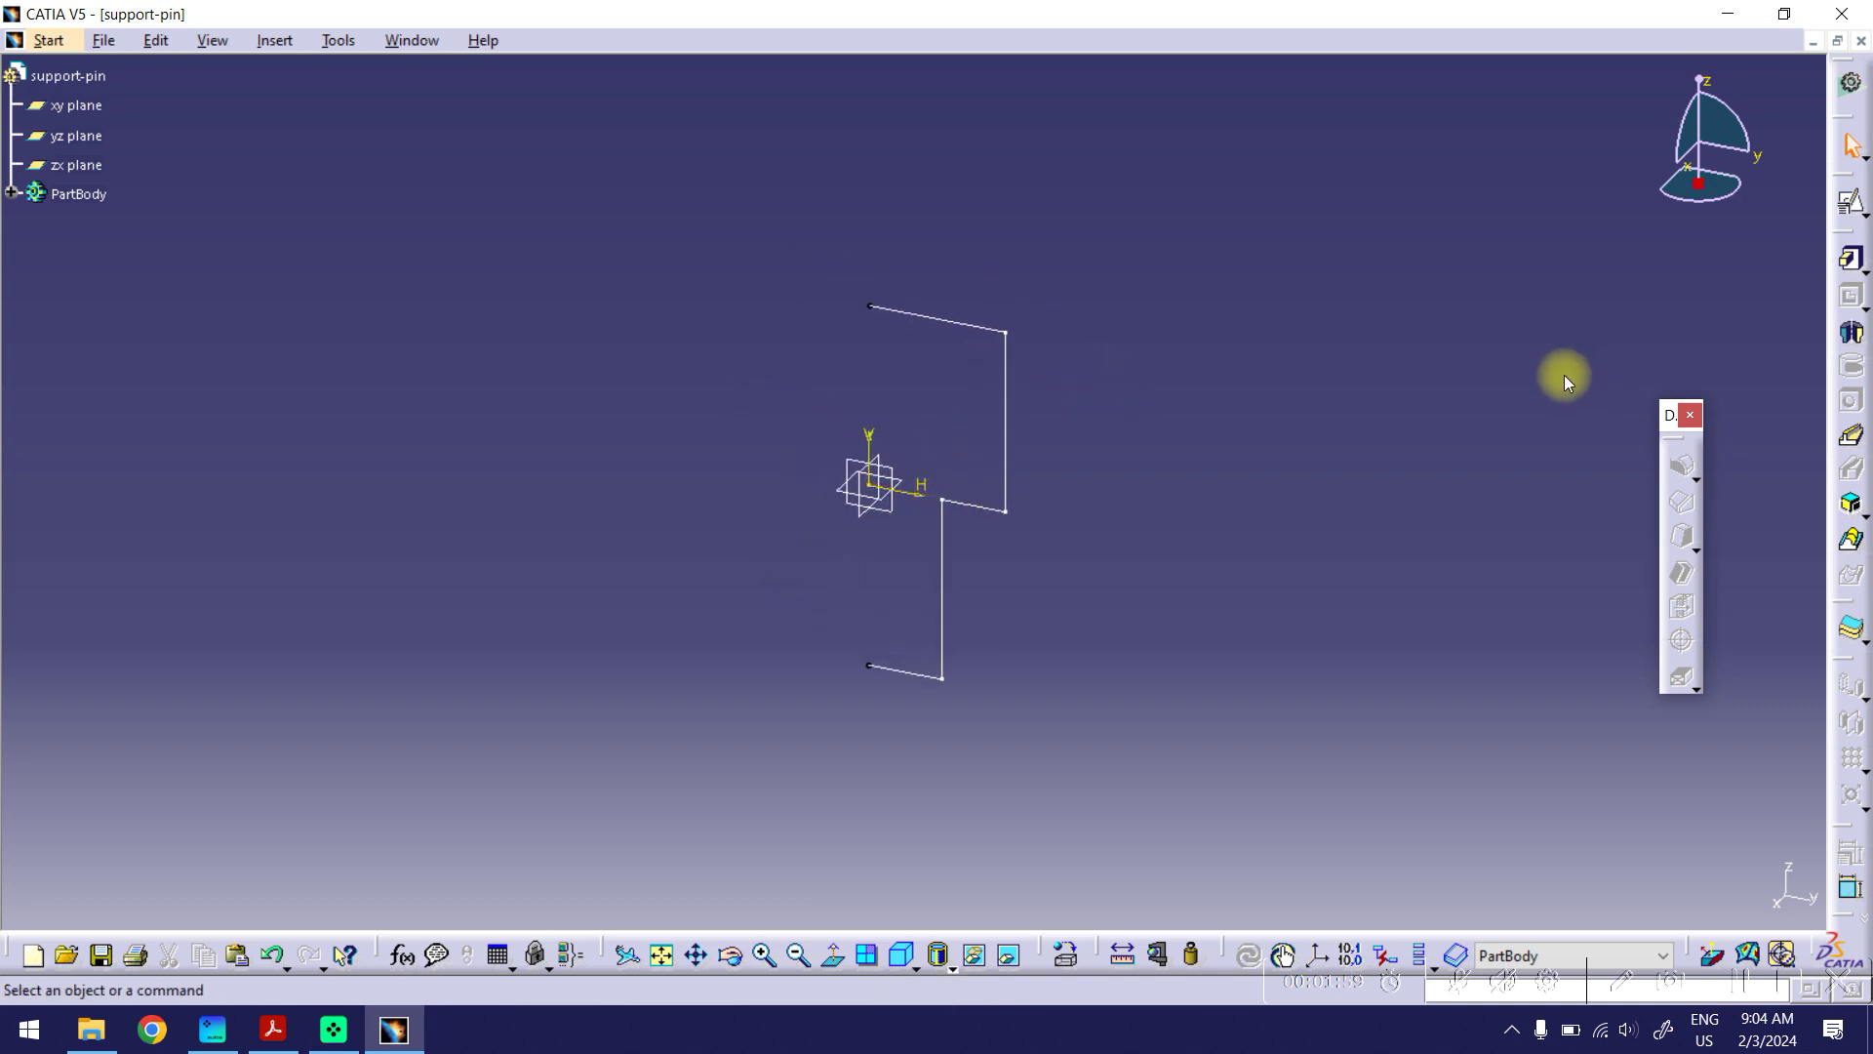
click(1854, 337)
click(1006, 396)
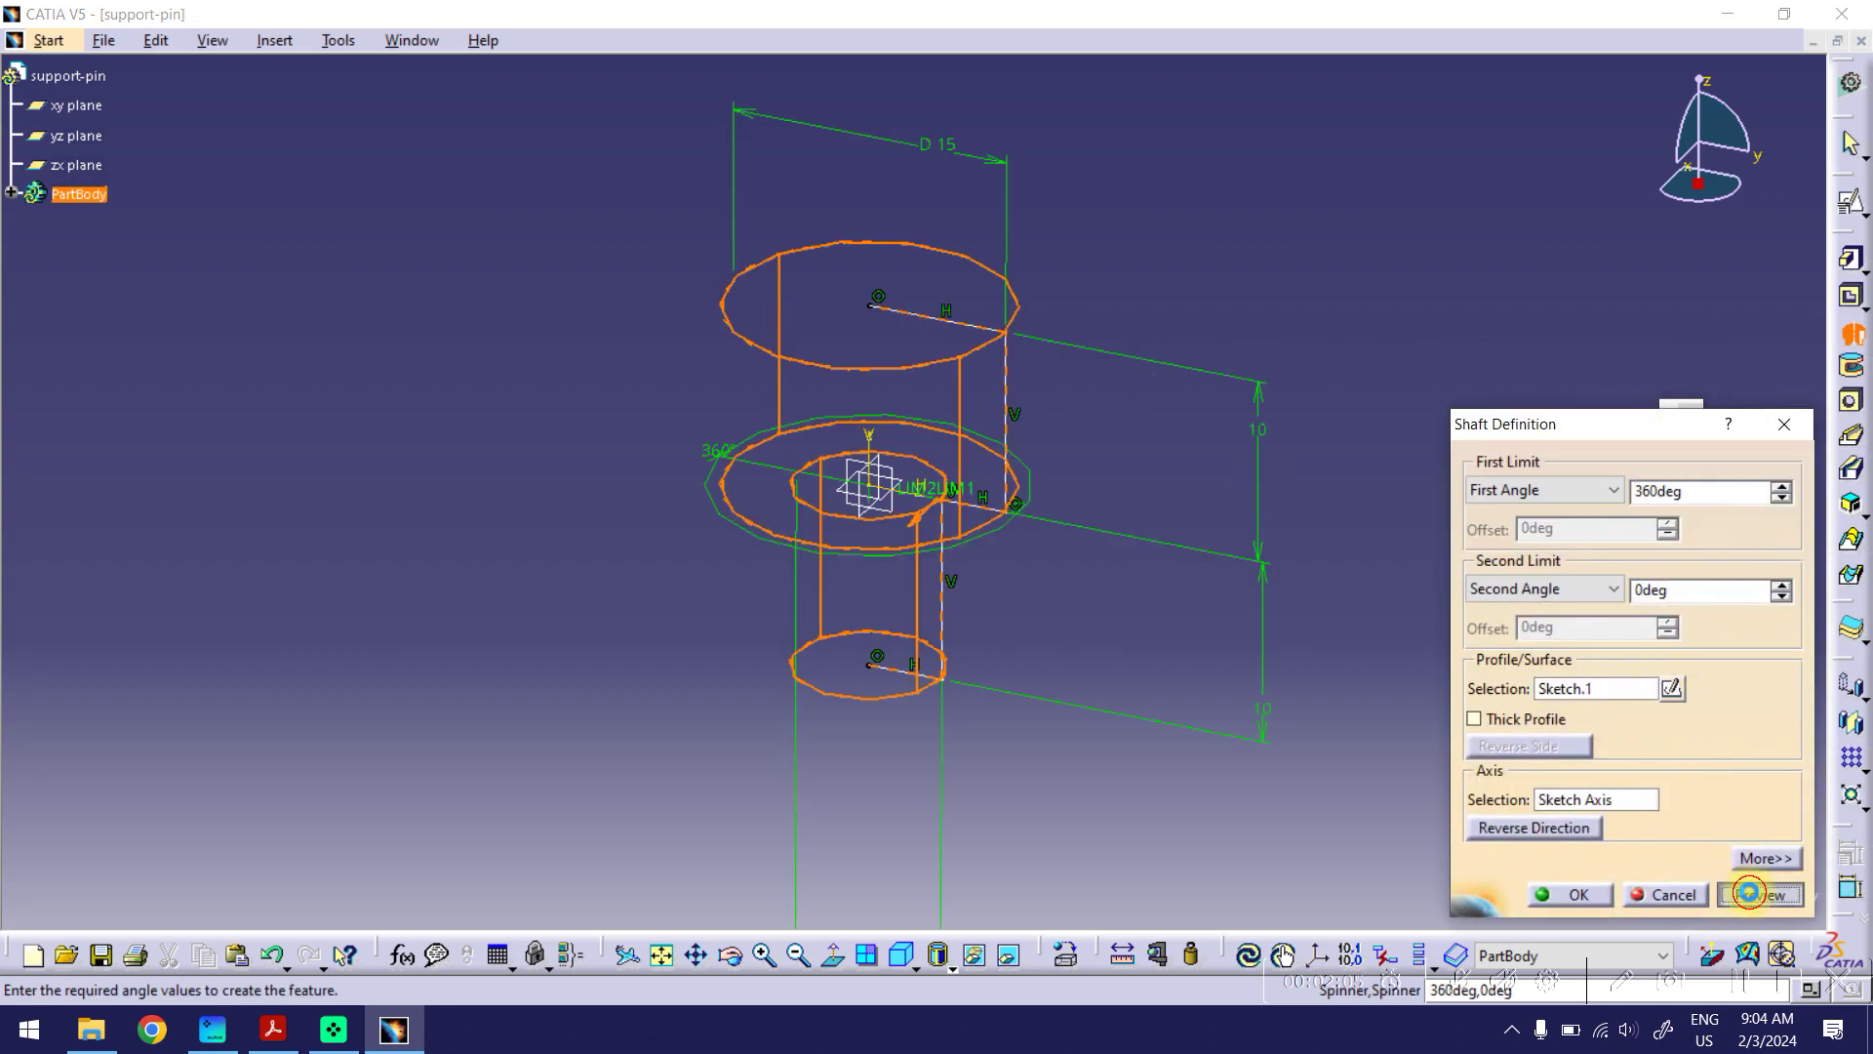
click(1751, 896)
click(1568, 895)
click(1390, 764)
Step: Check the PDF drawing, and in CATIA chamfer the top circular edge of the pin's head 0.5 mm at 45 degrees
ctrl+middle_drag(1250, 602, 1184, 502)
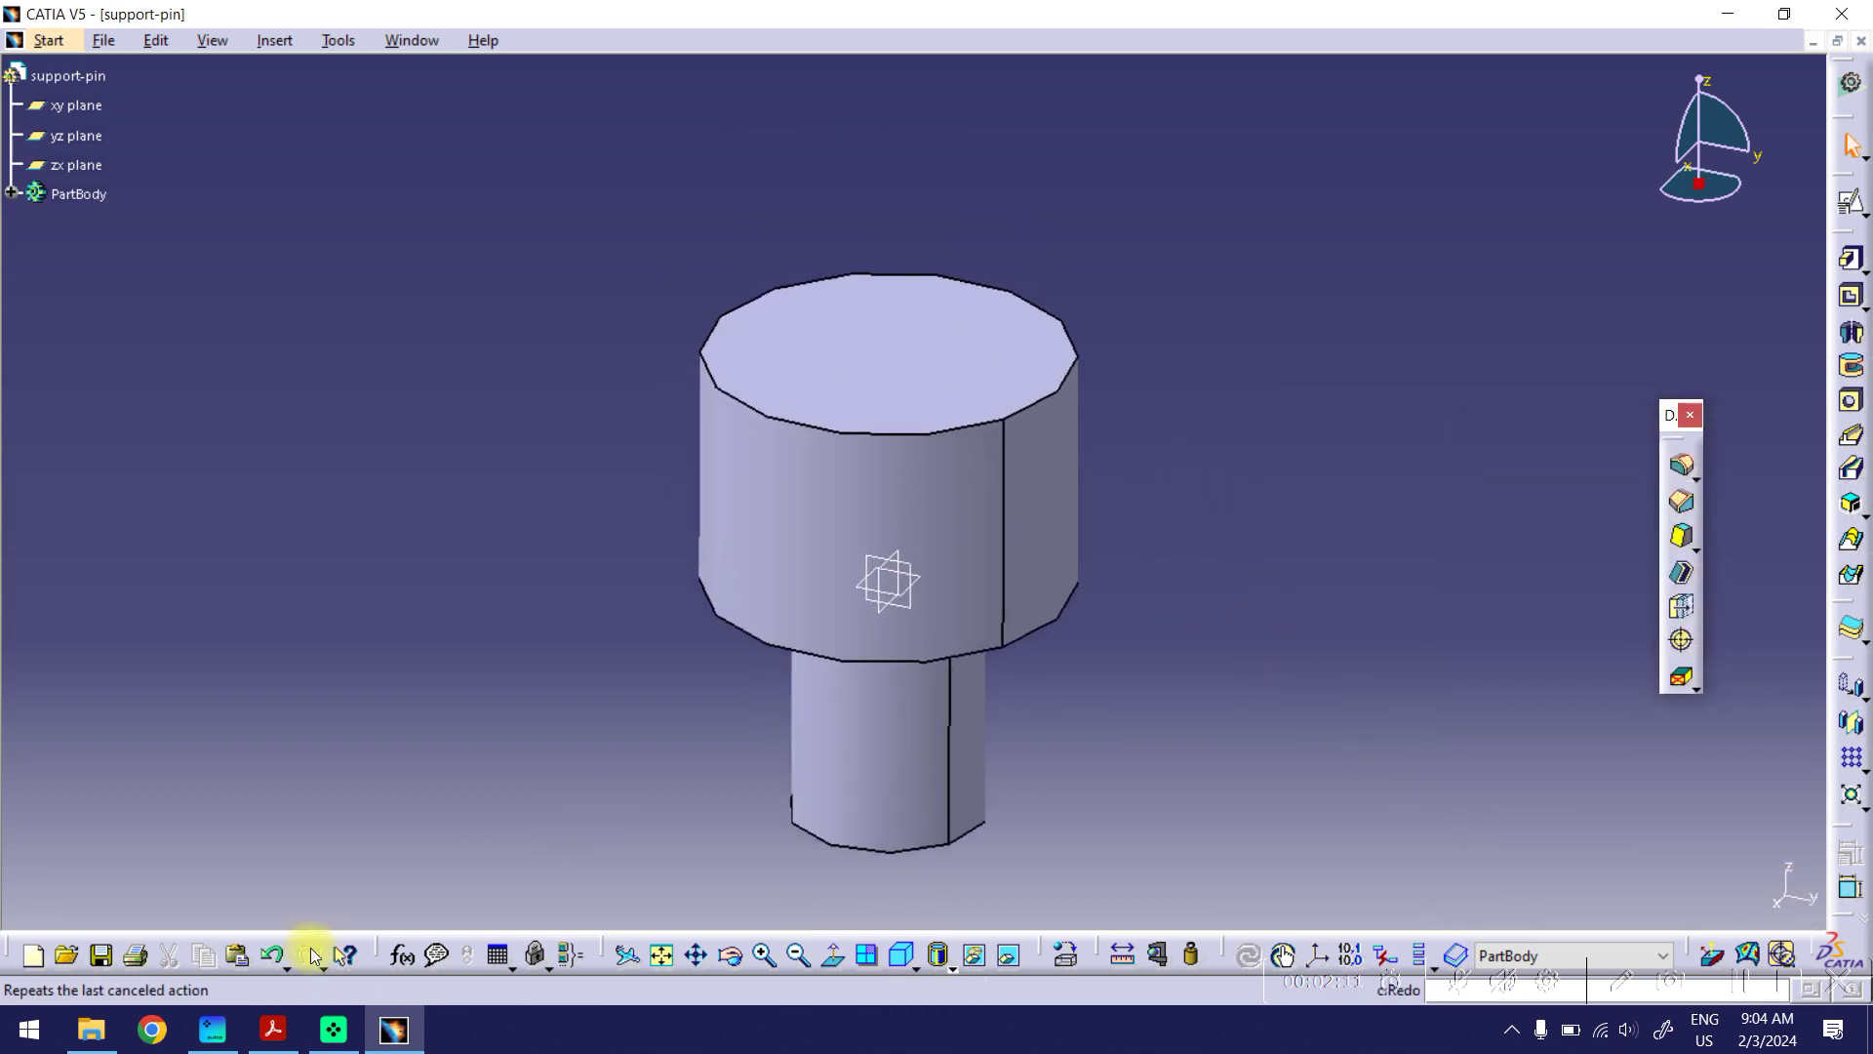
click(271, 1032)
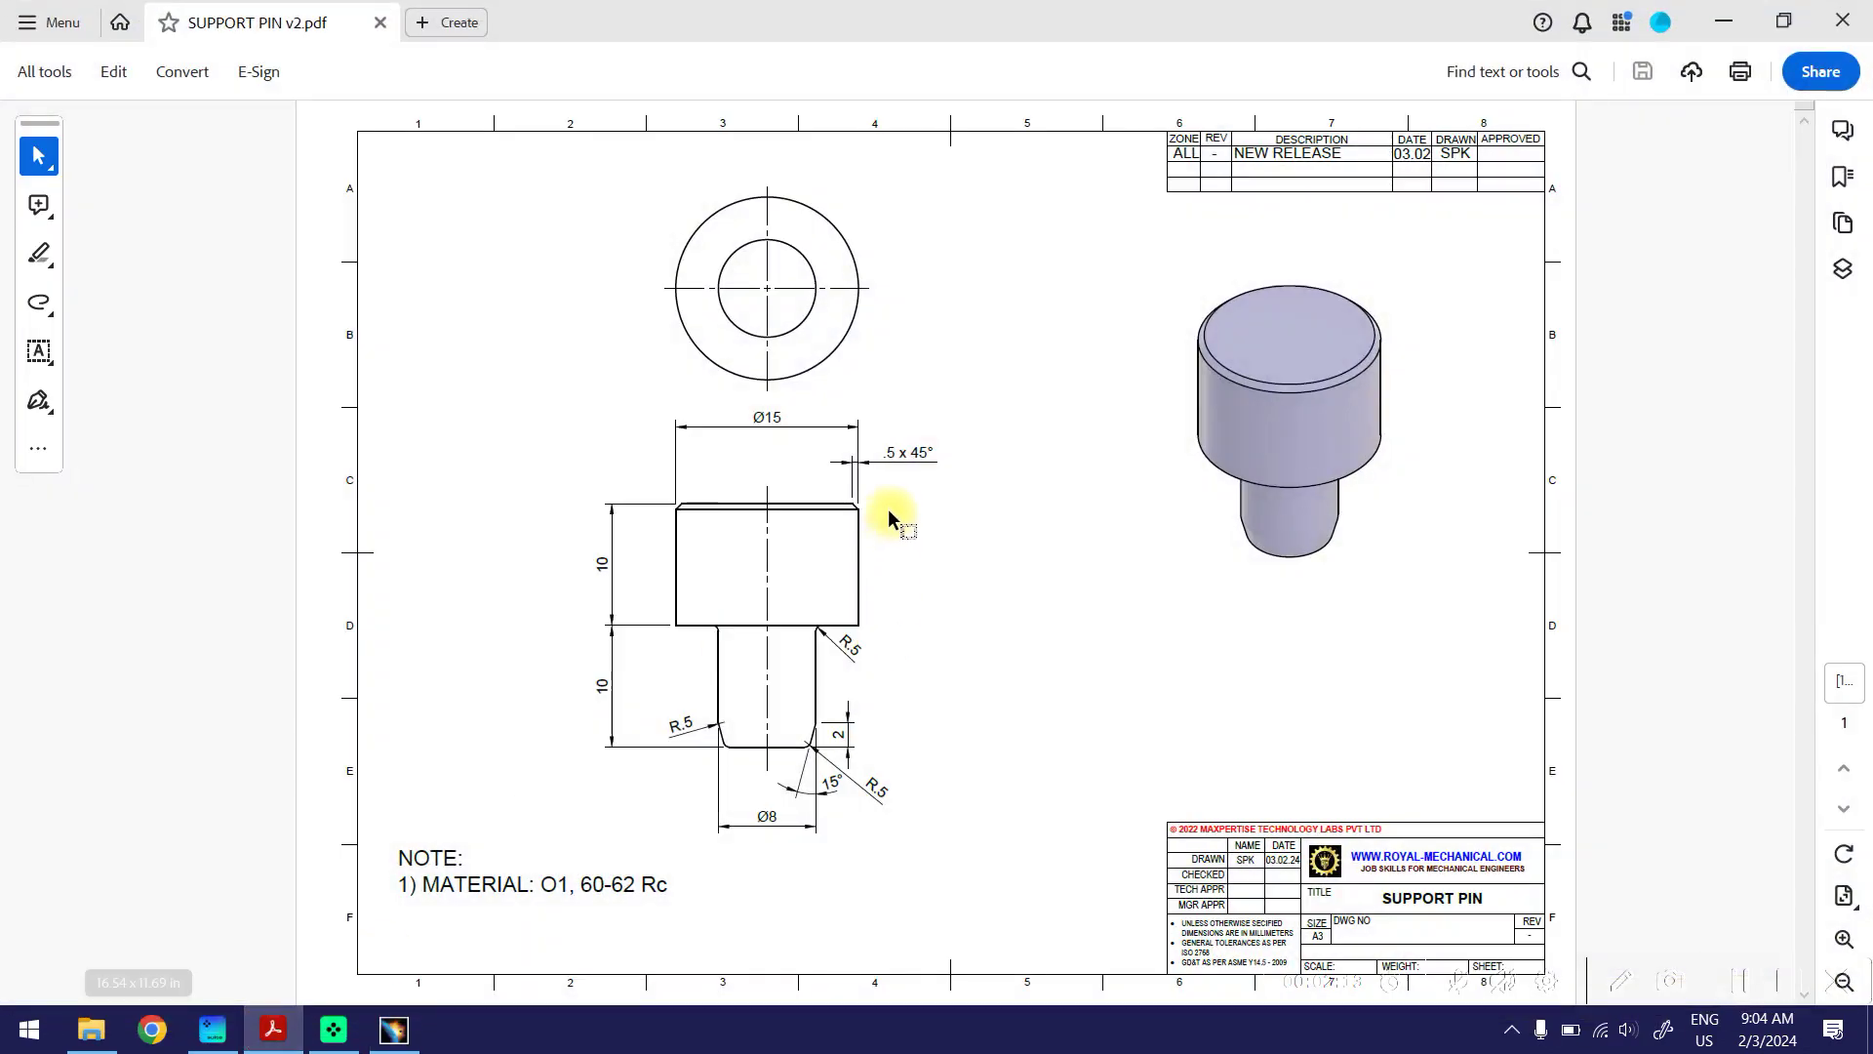
click(1724, 22)
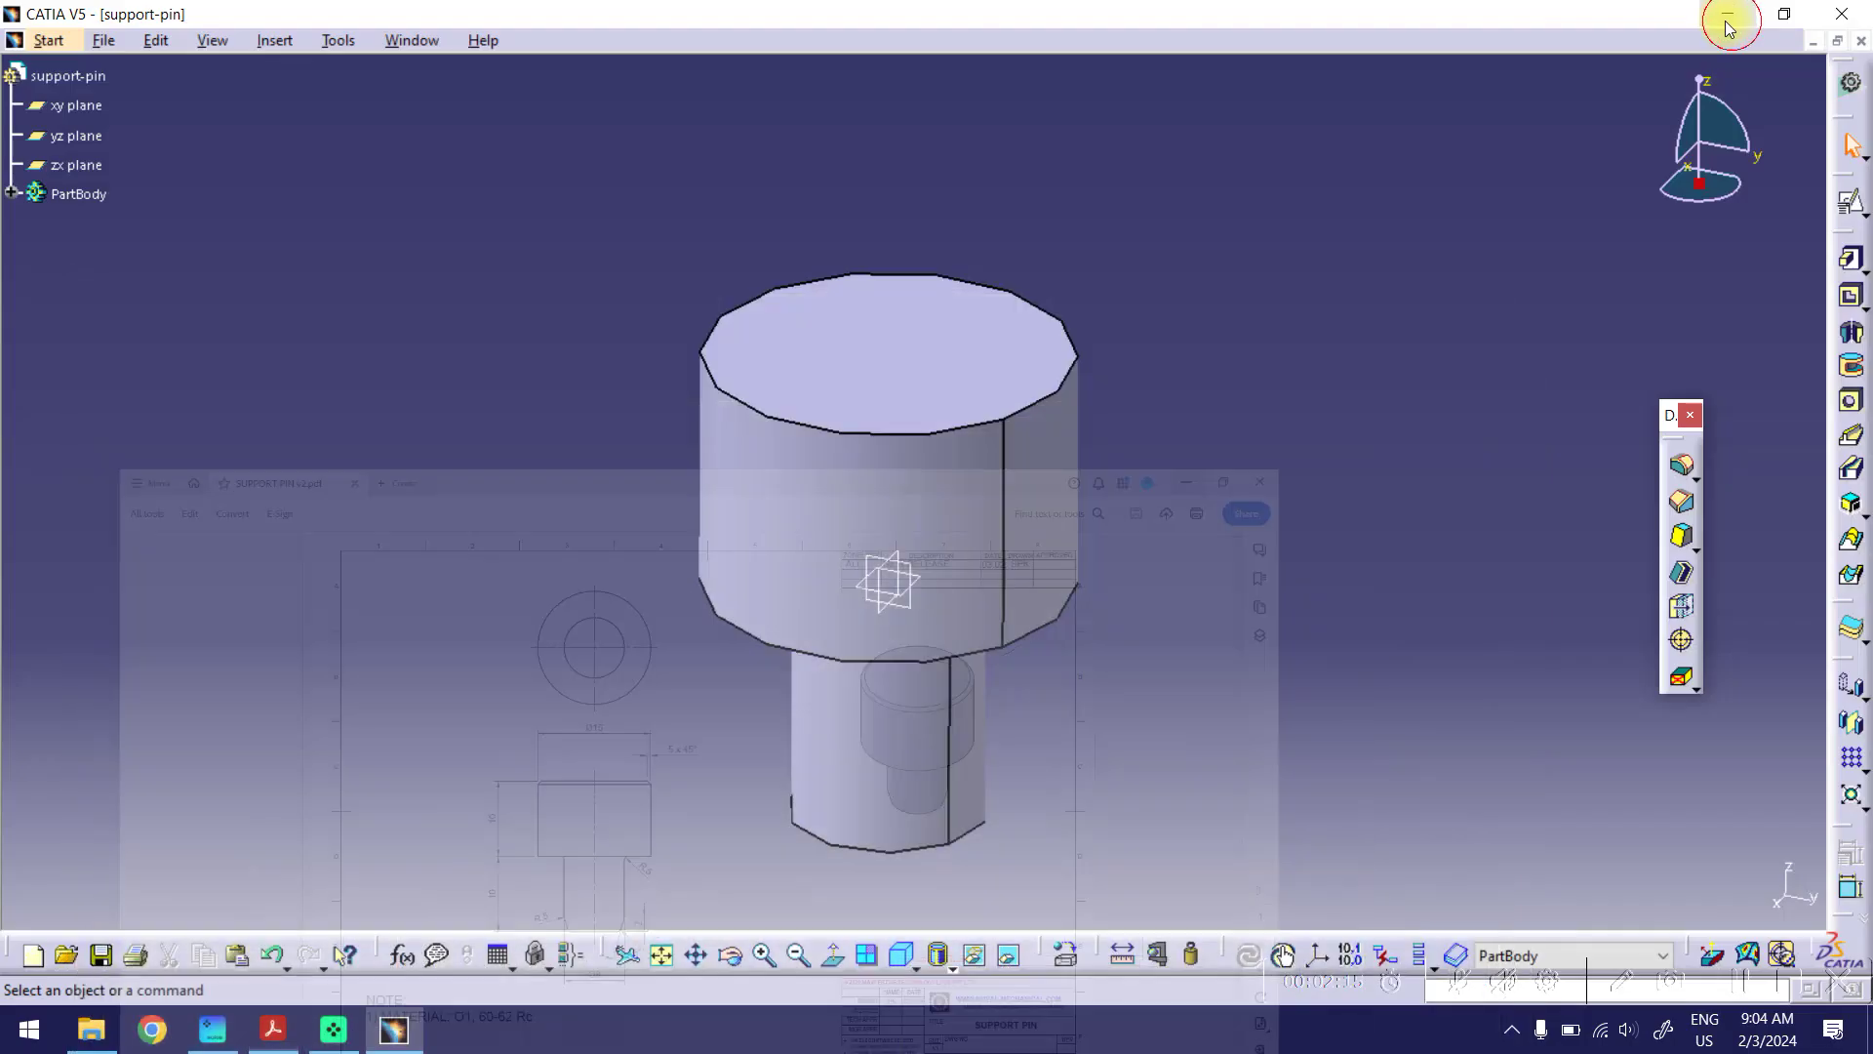
click(1691, 503)
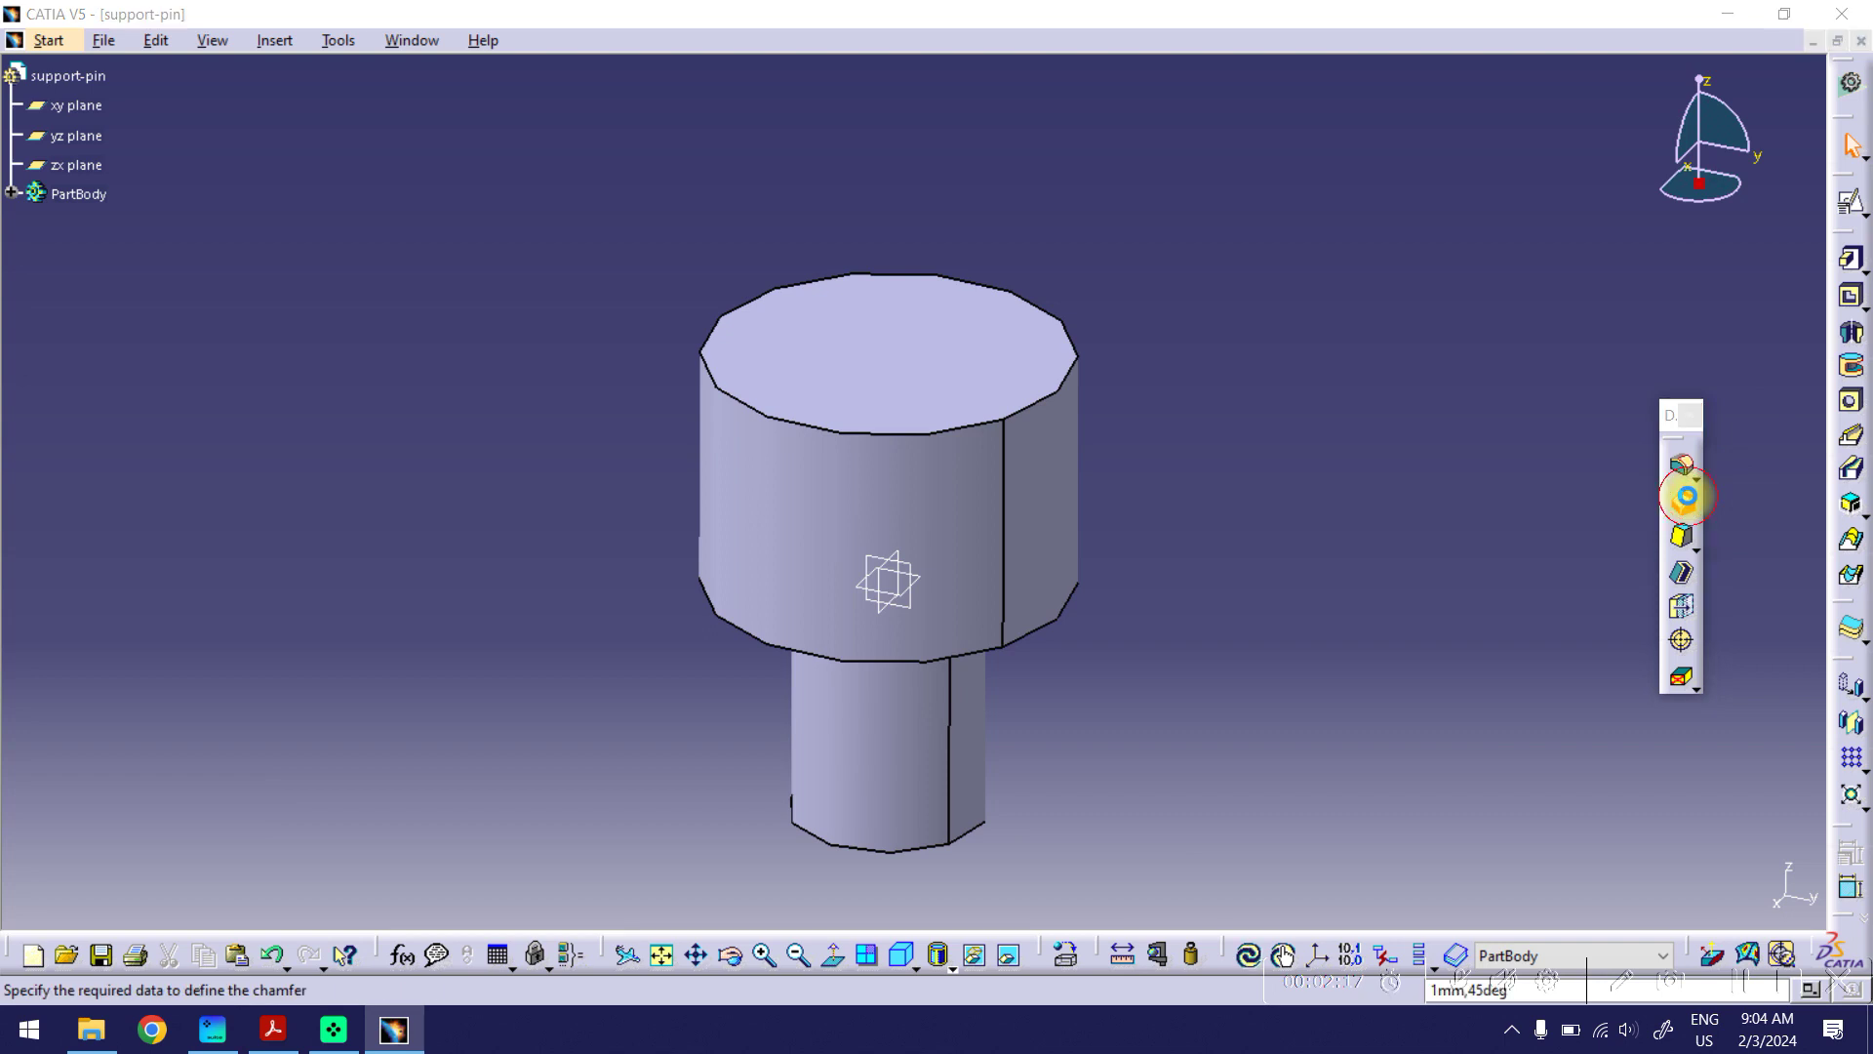
click(1075, 381)
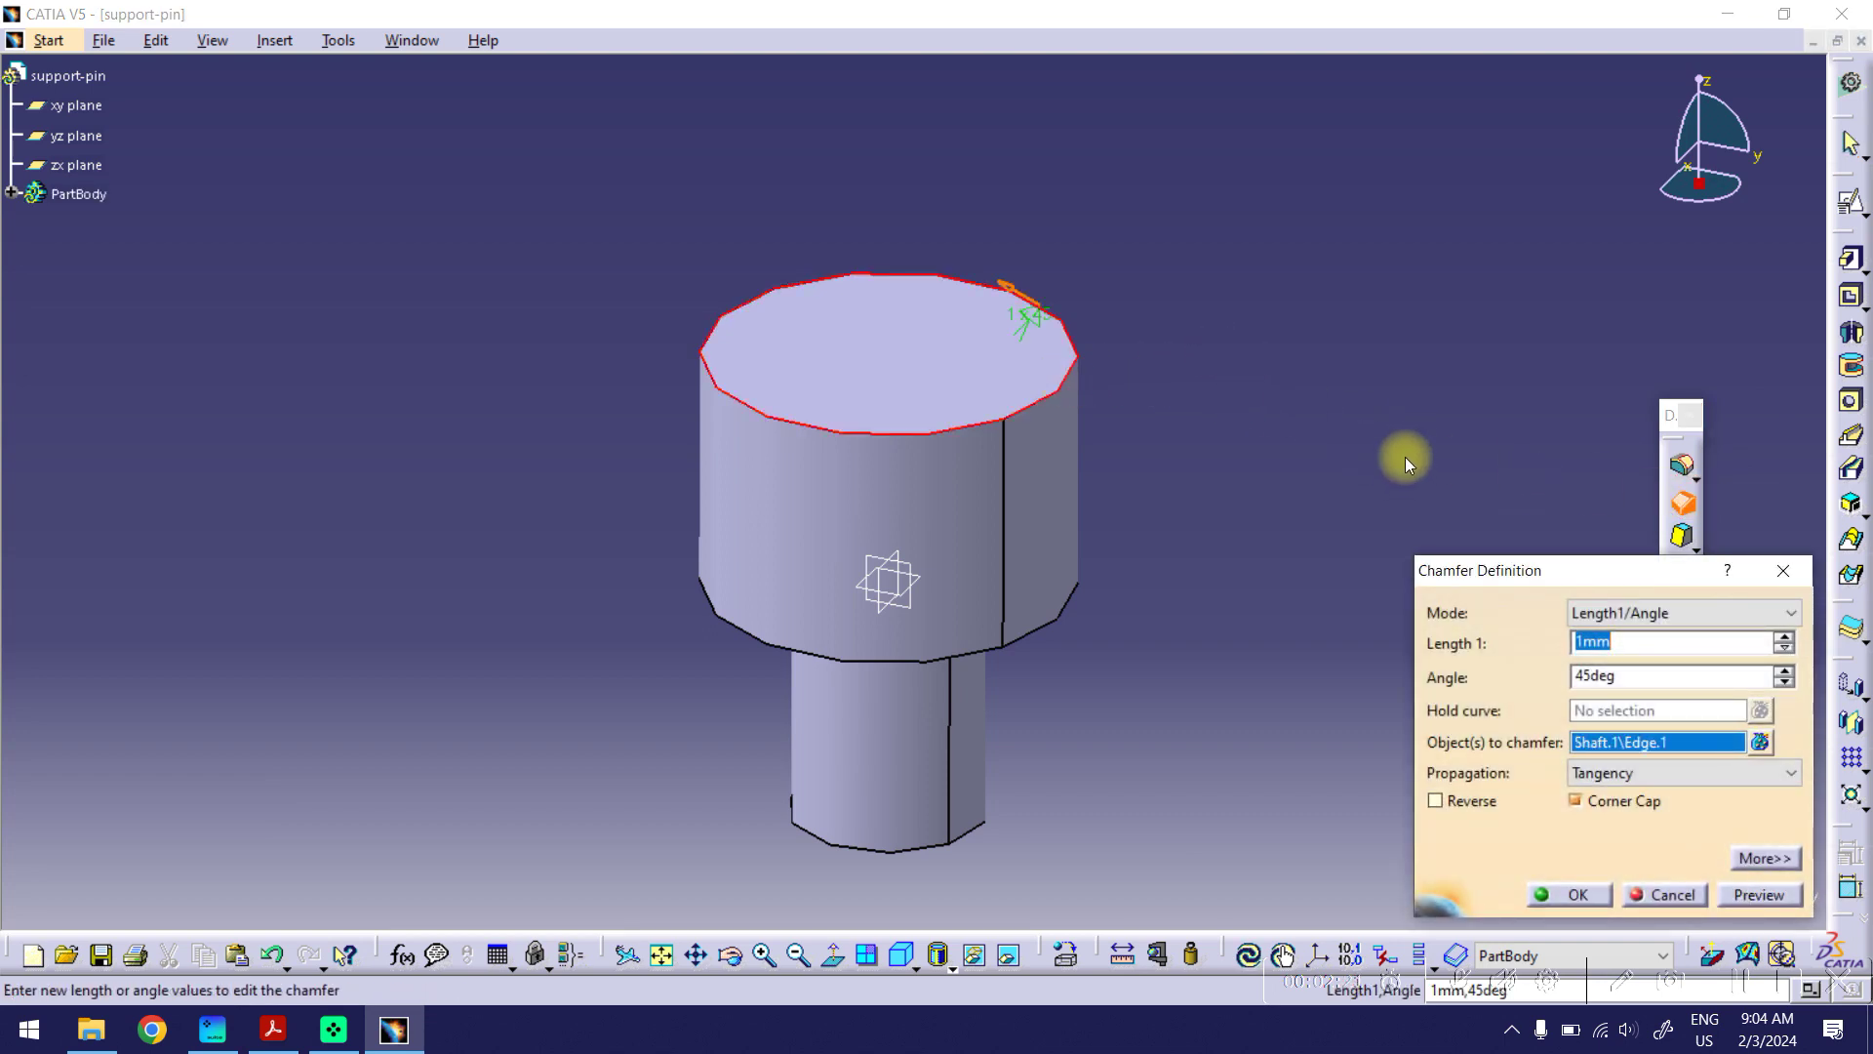
text(.5)
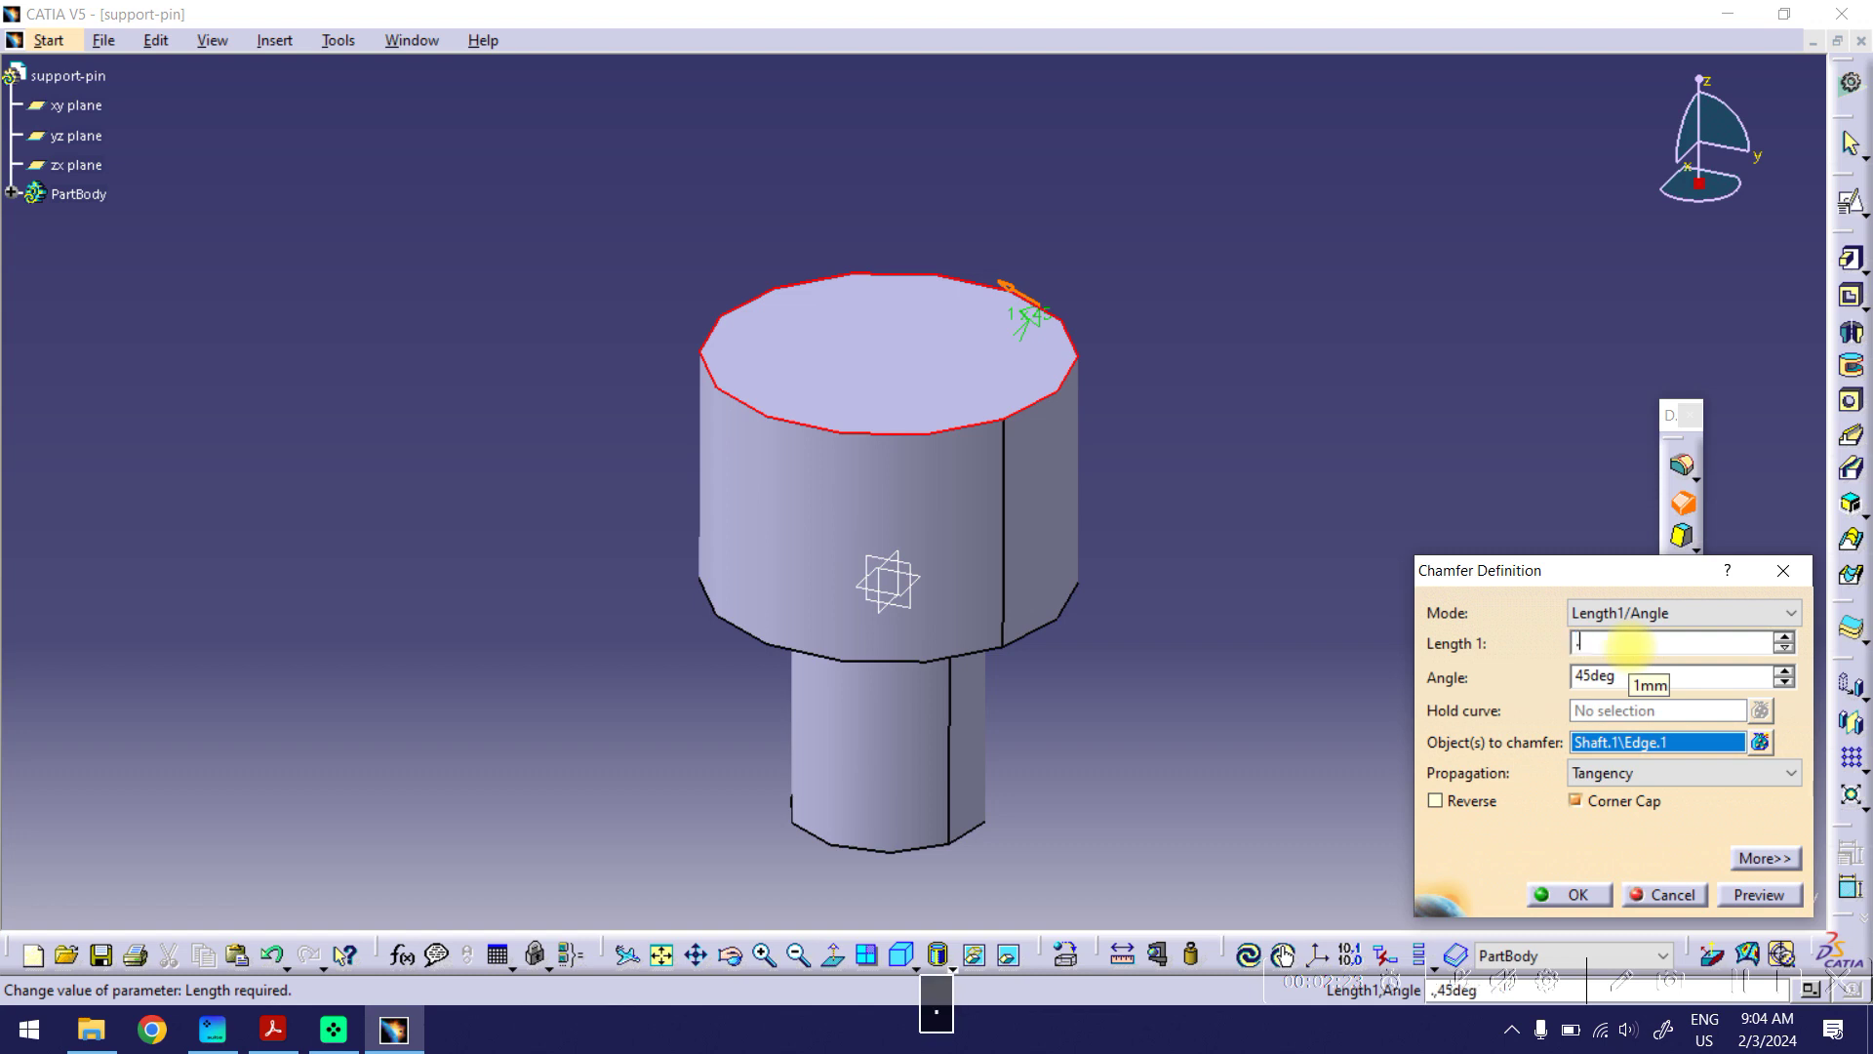
click(1759, 895)
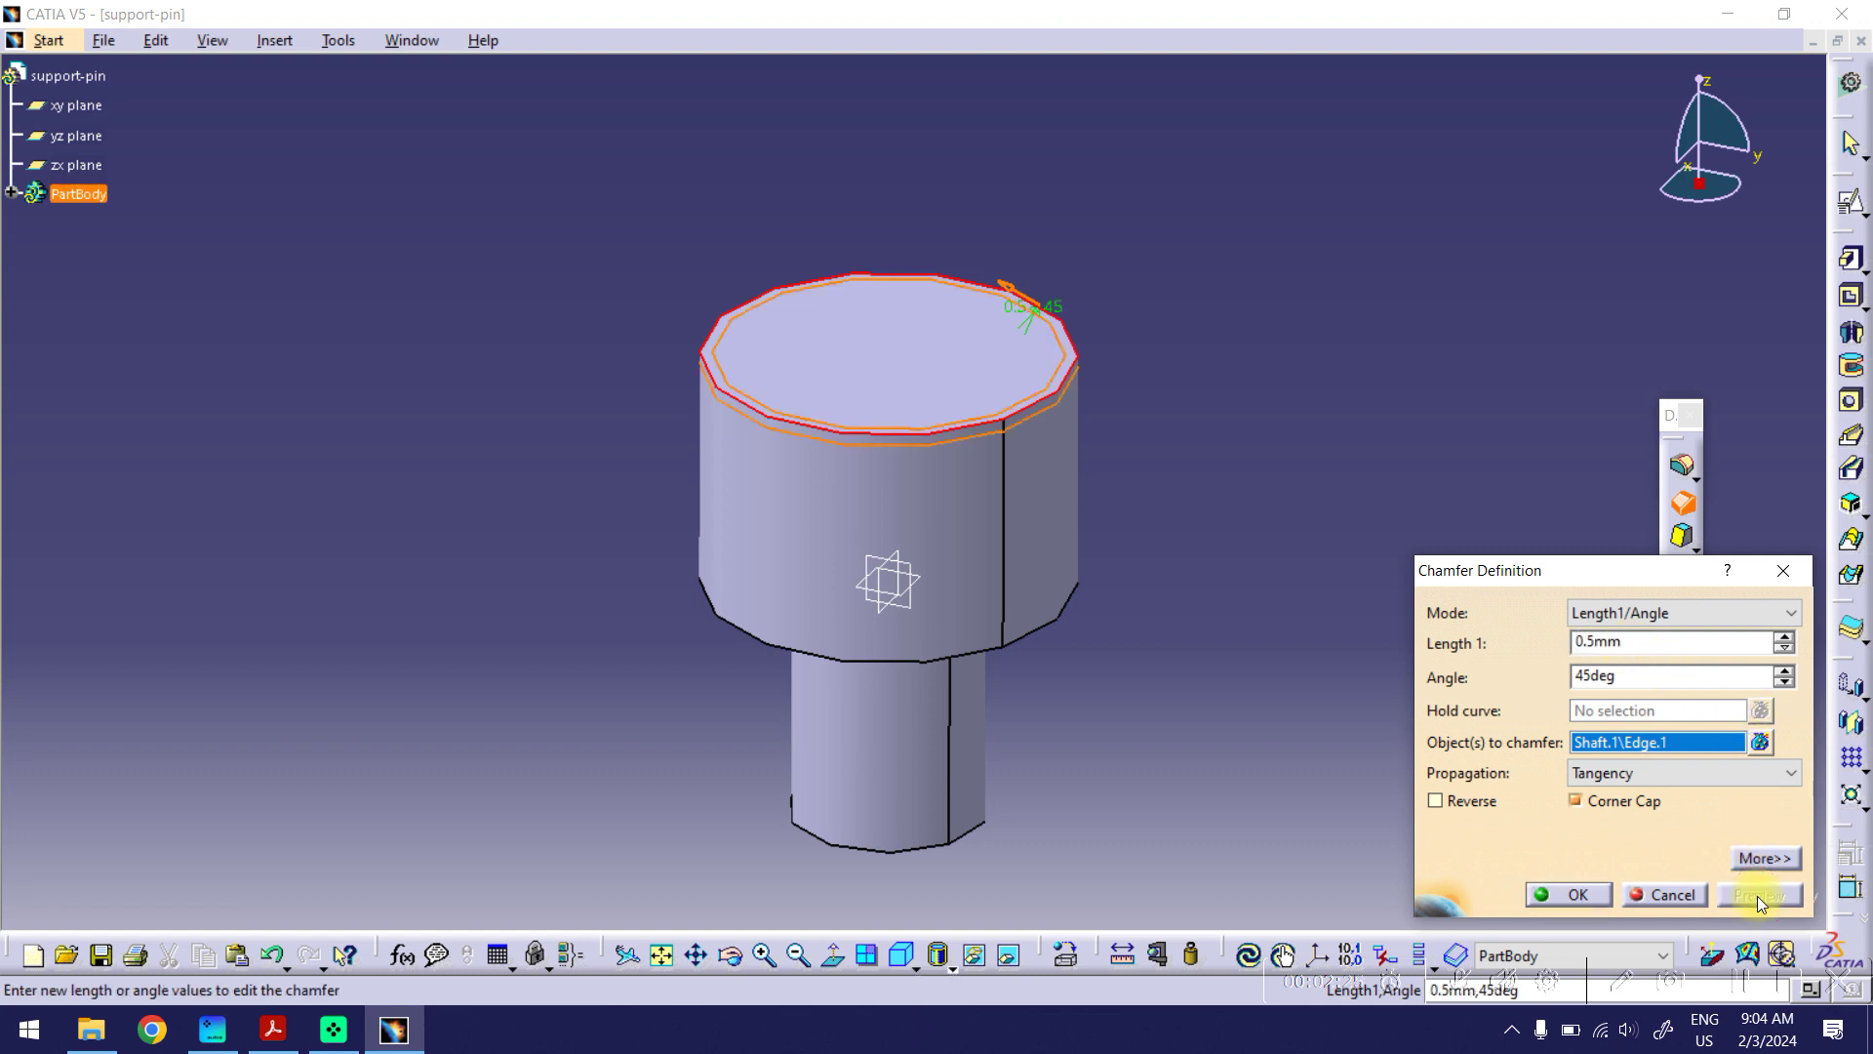
click(1573, 894)
click(1310, 743)
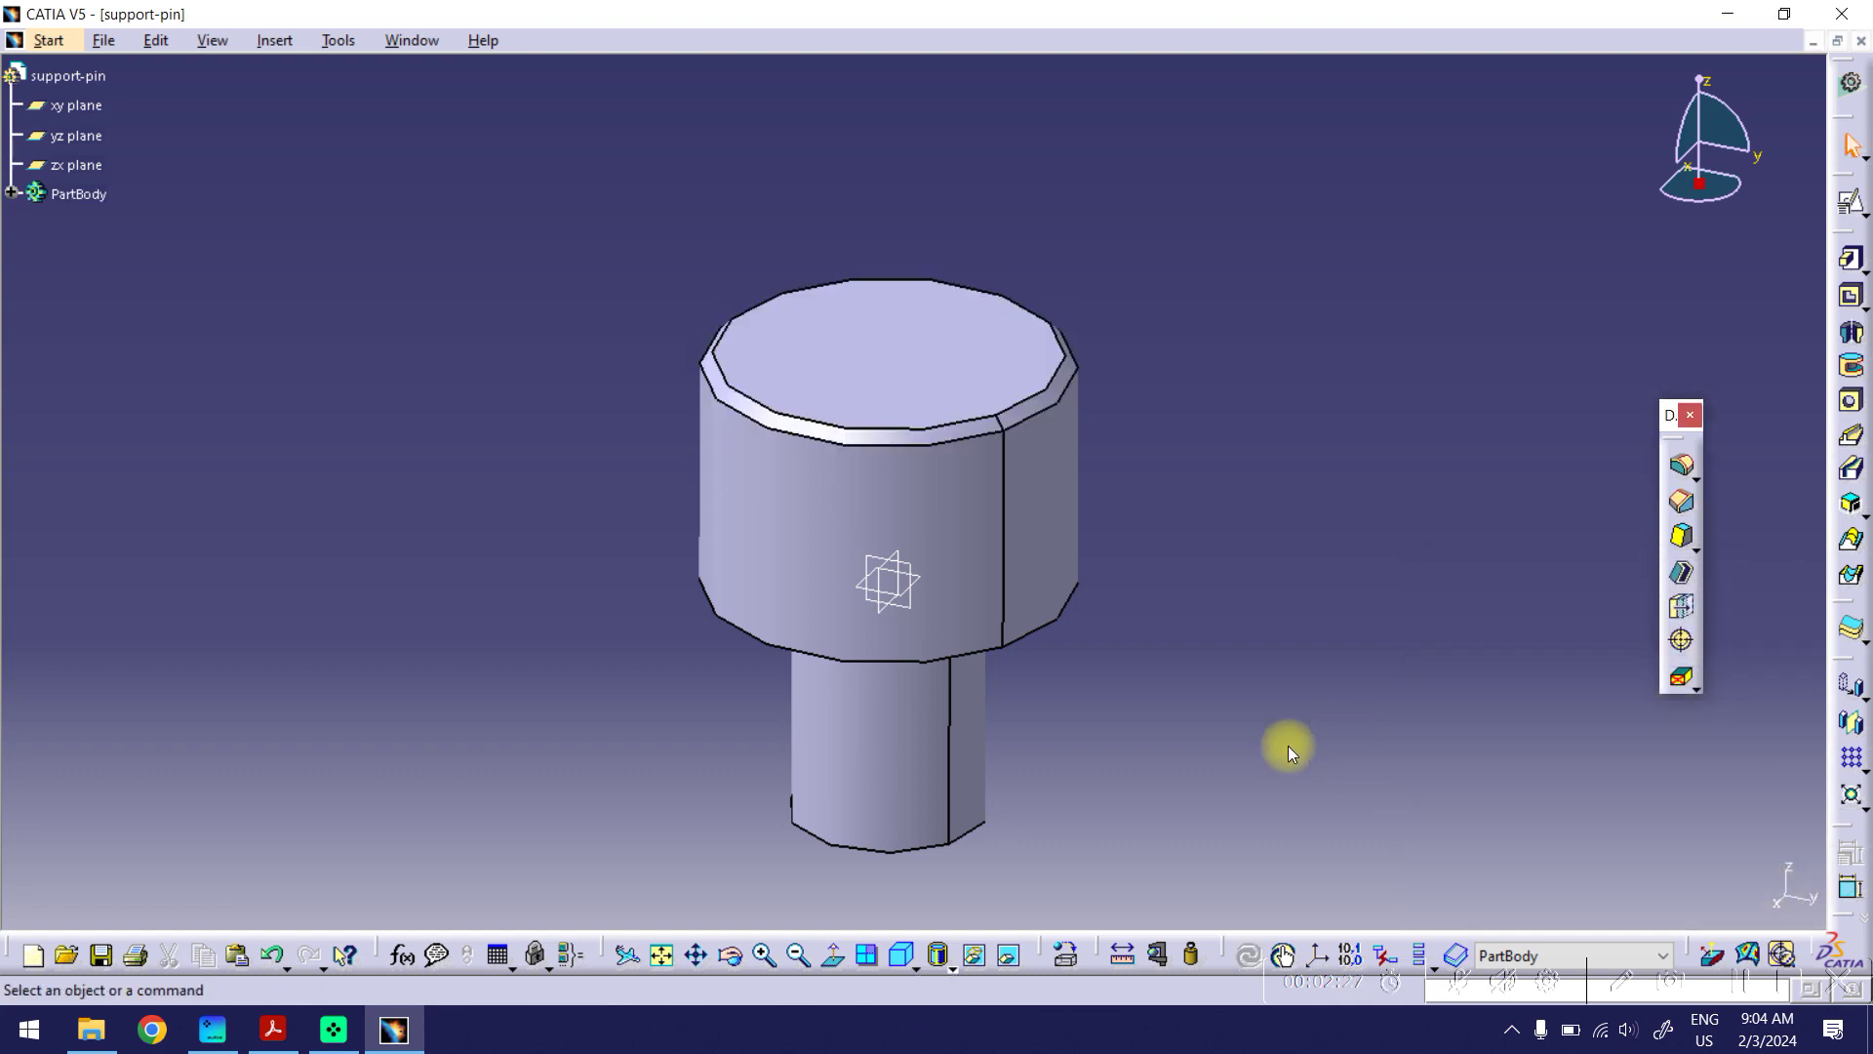
Step: Consult the PDF drawing, and in CATIA chamfer the free end edge of the pin's narrow shank with length 2 mm and angle 15 degrees
click(734, 959)
drag(1007, 802, 1010, 431)
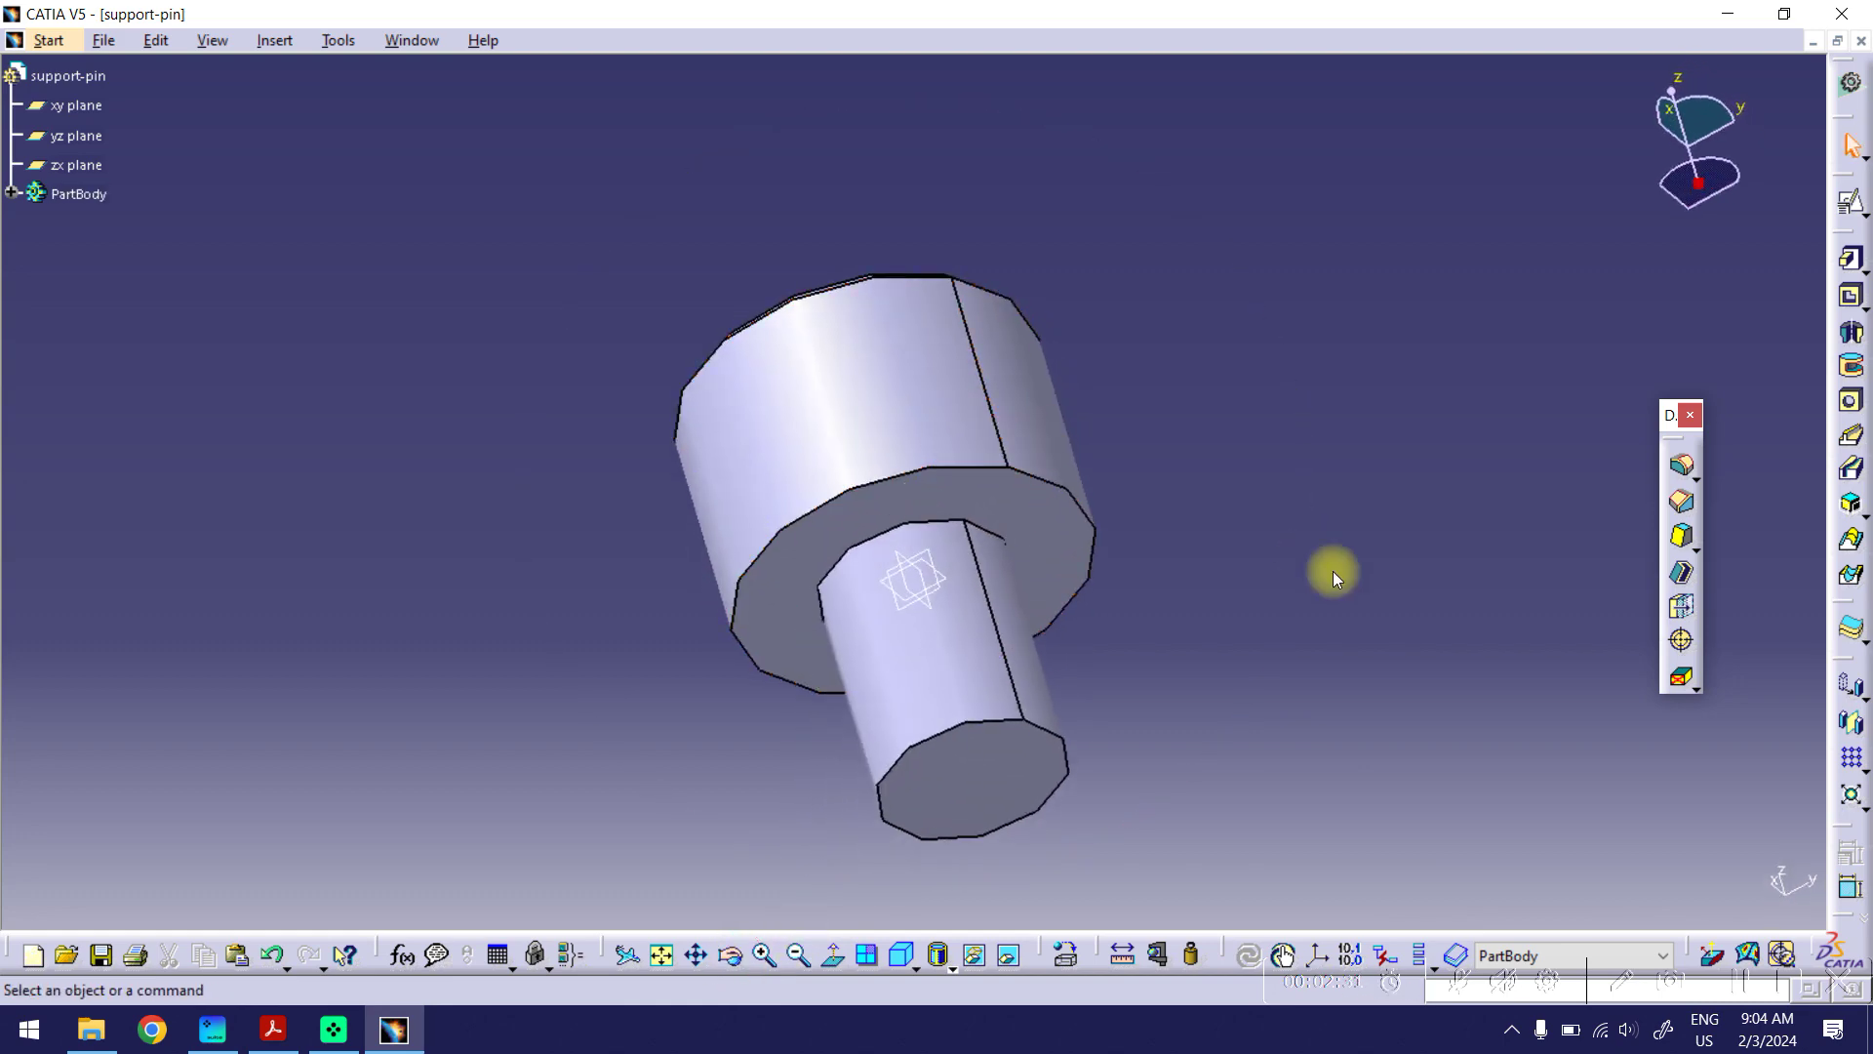
click(273, 1030)
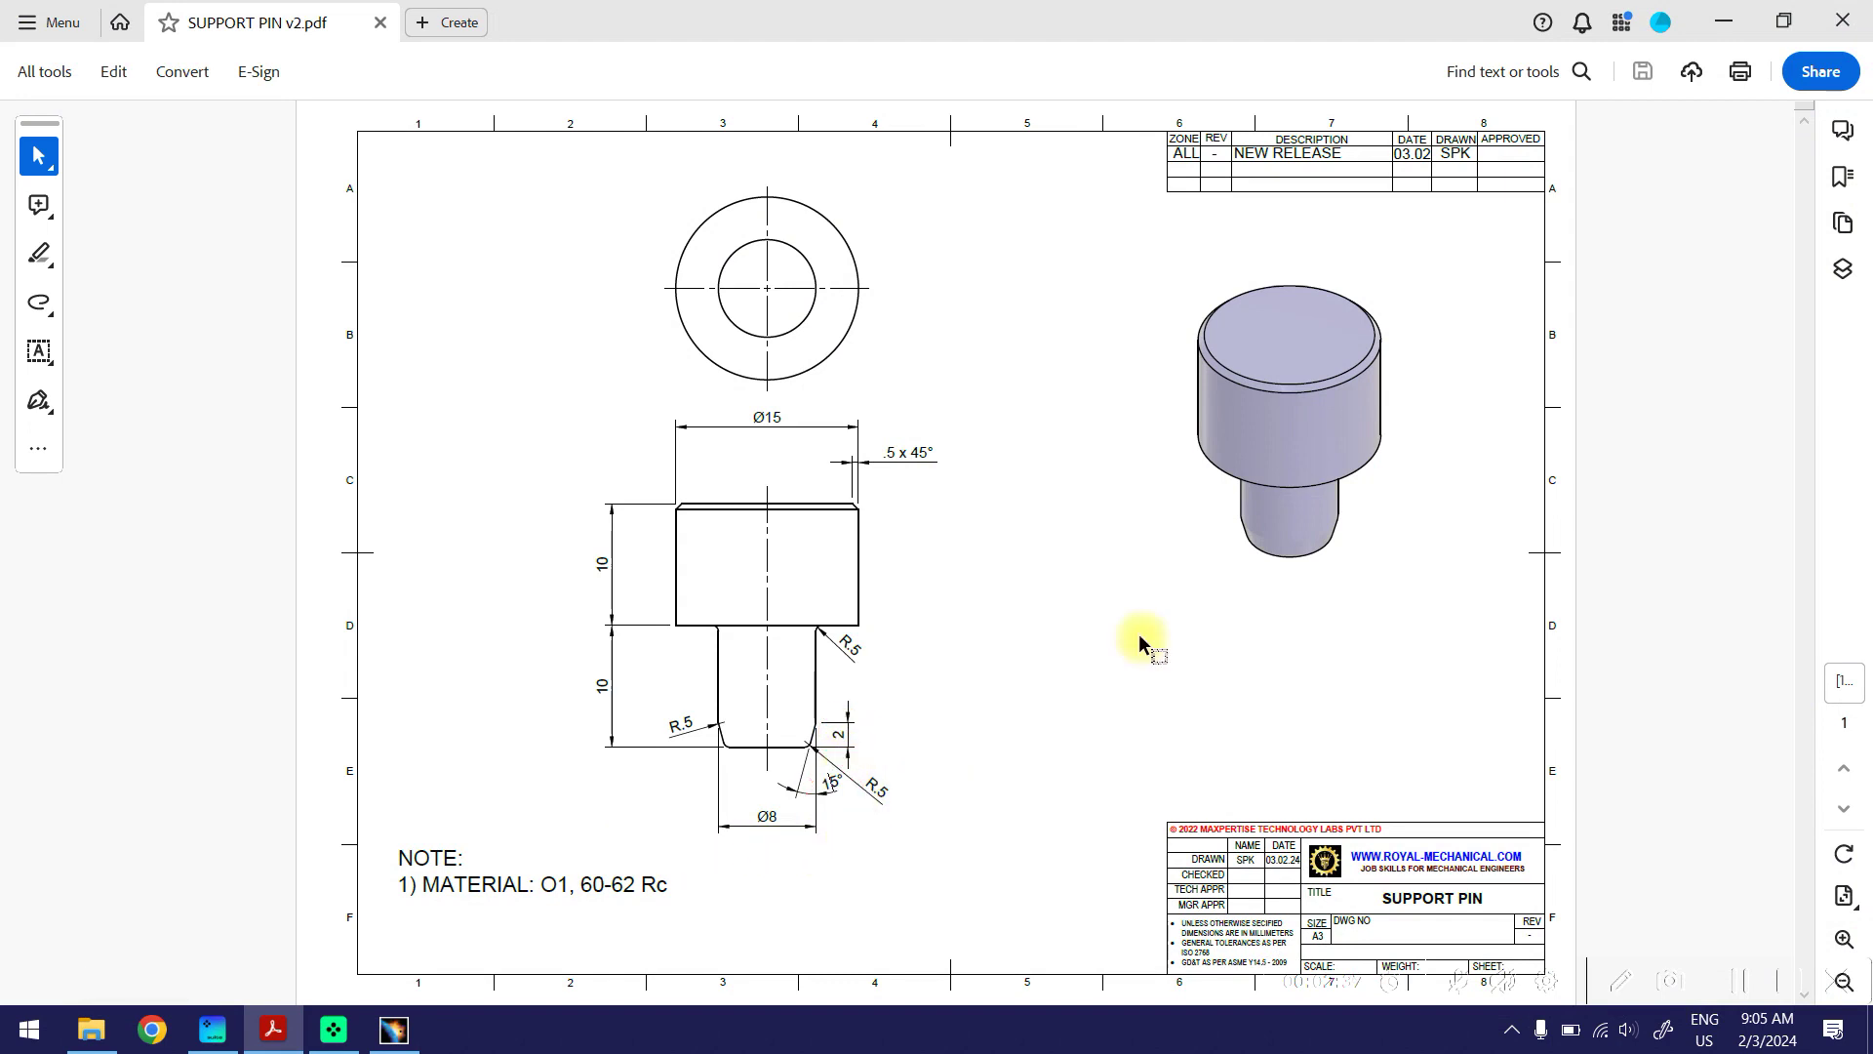
click(1724, 20)
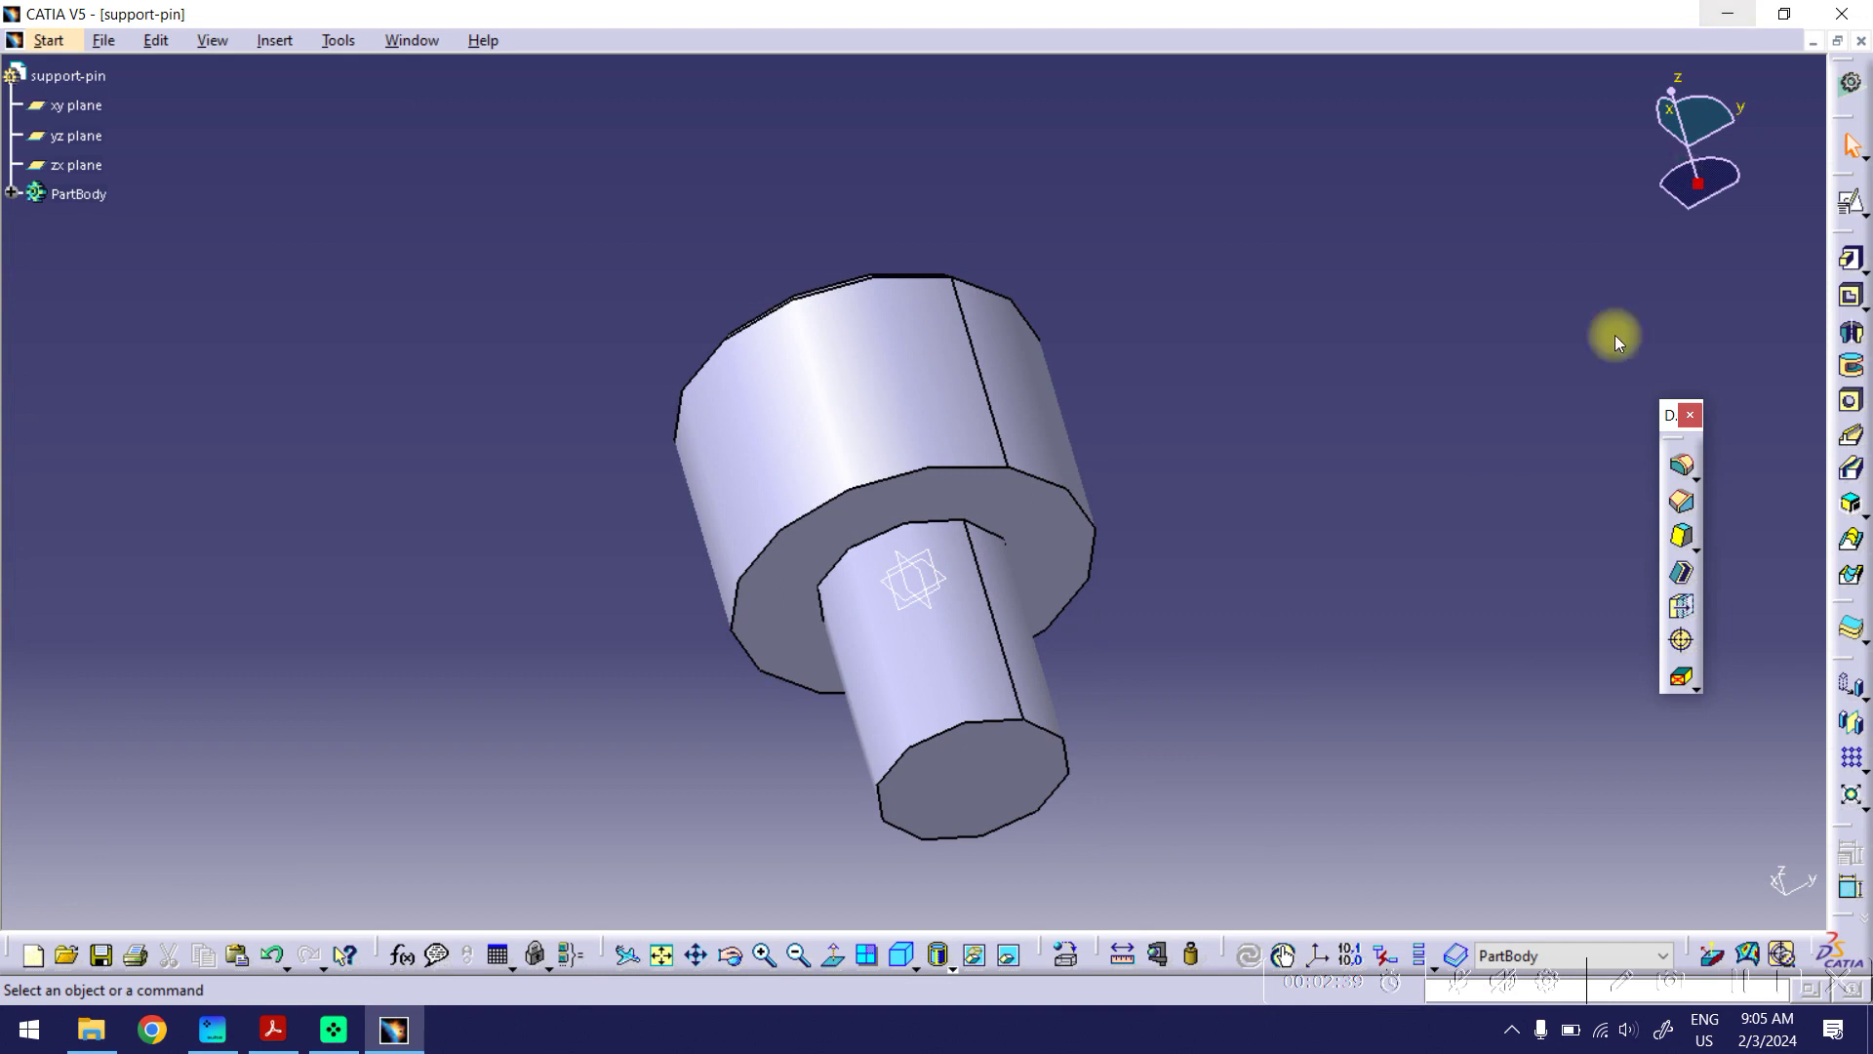
click(1681, 500)
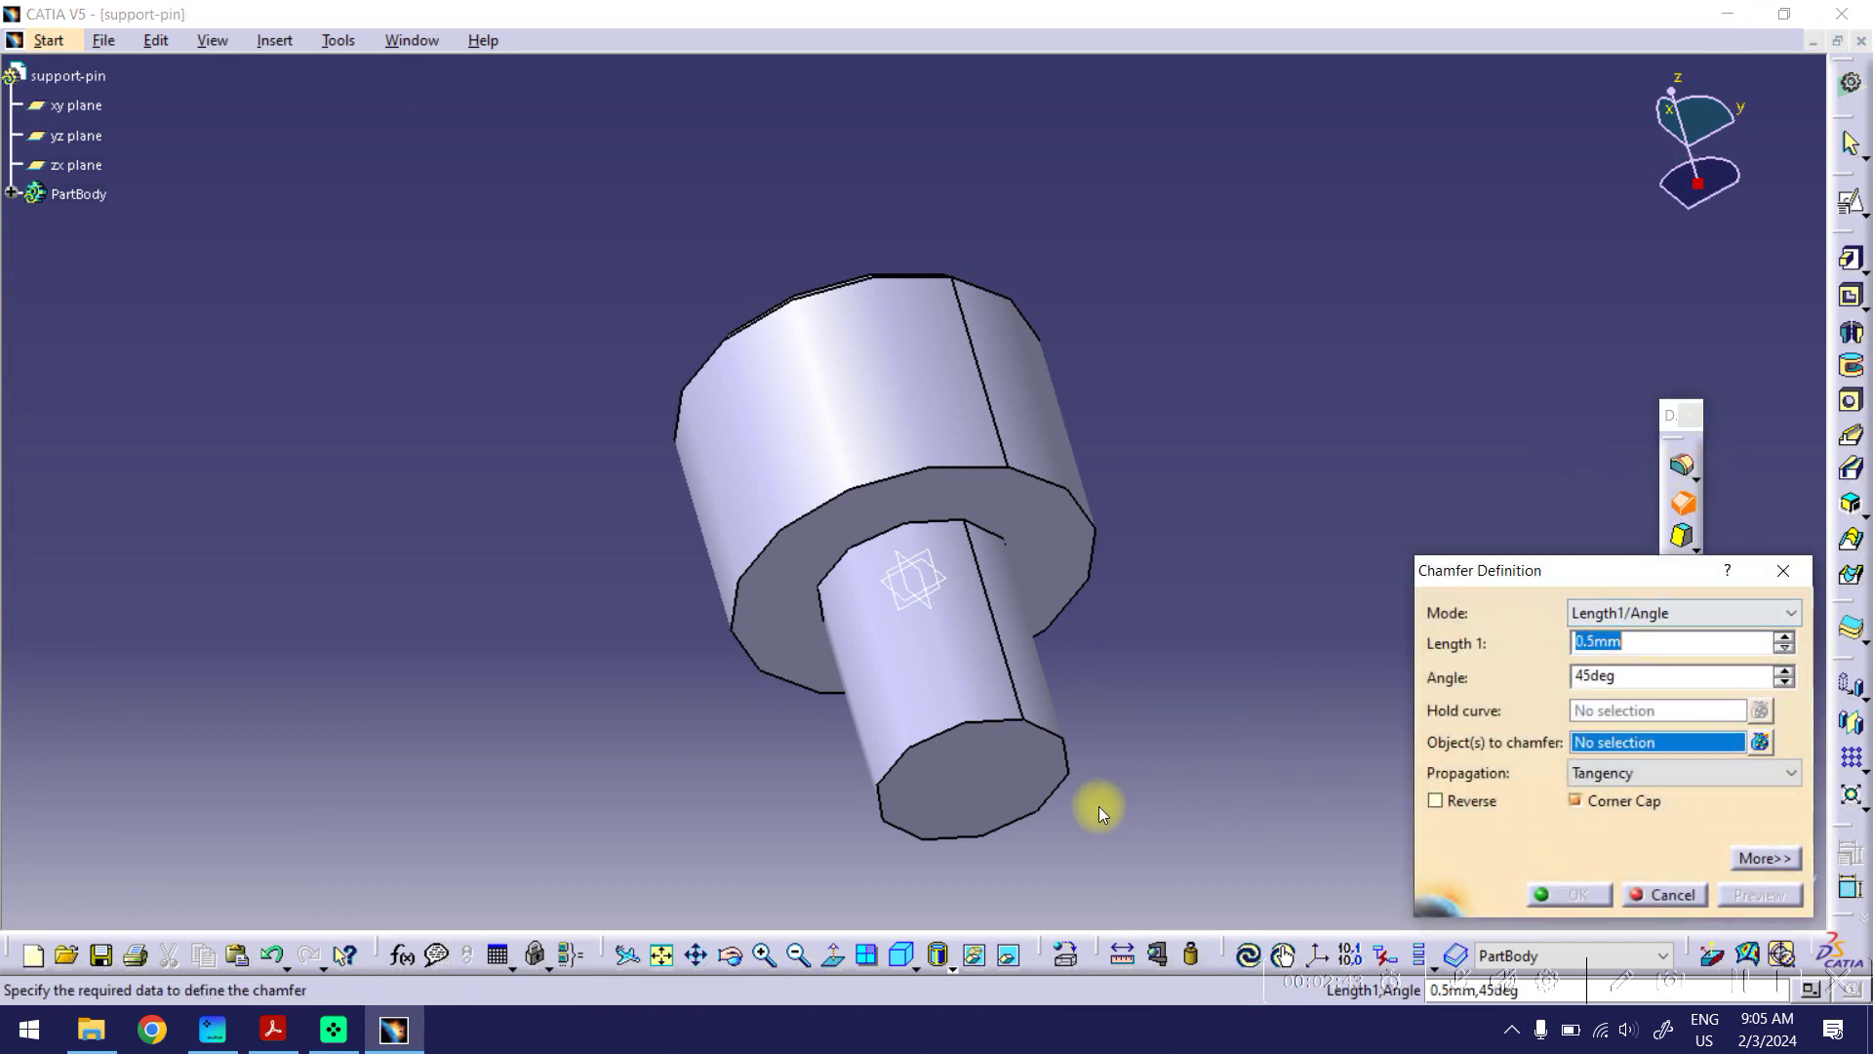
click(1060, 797)
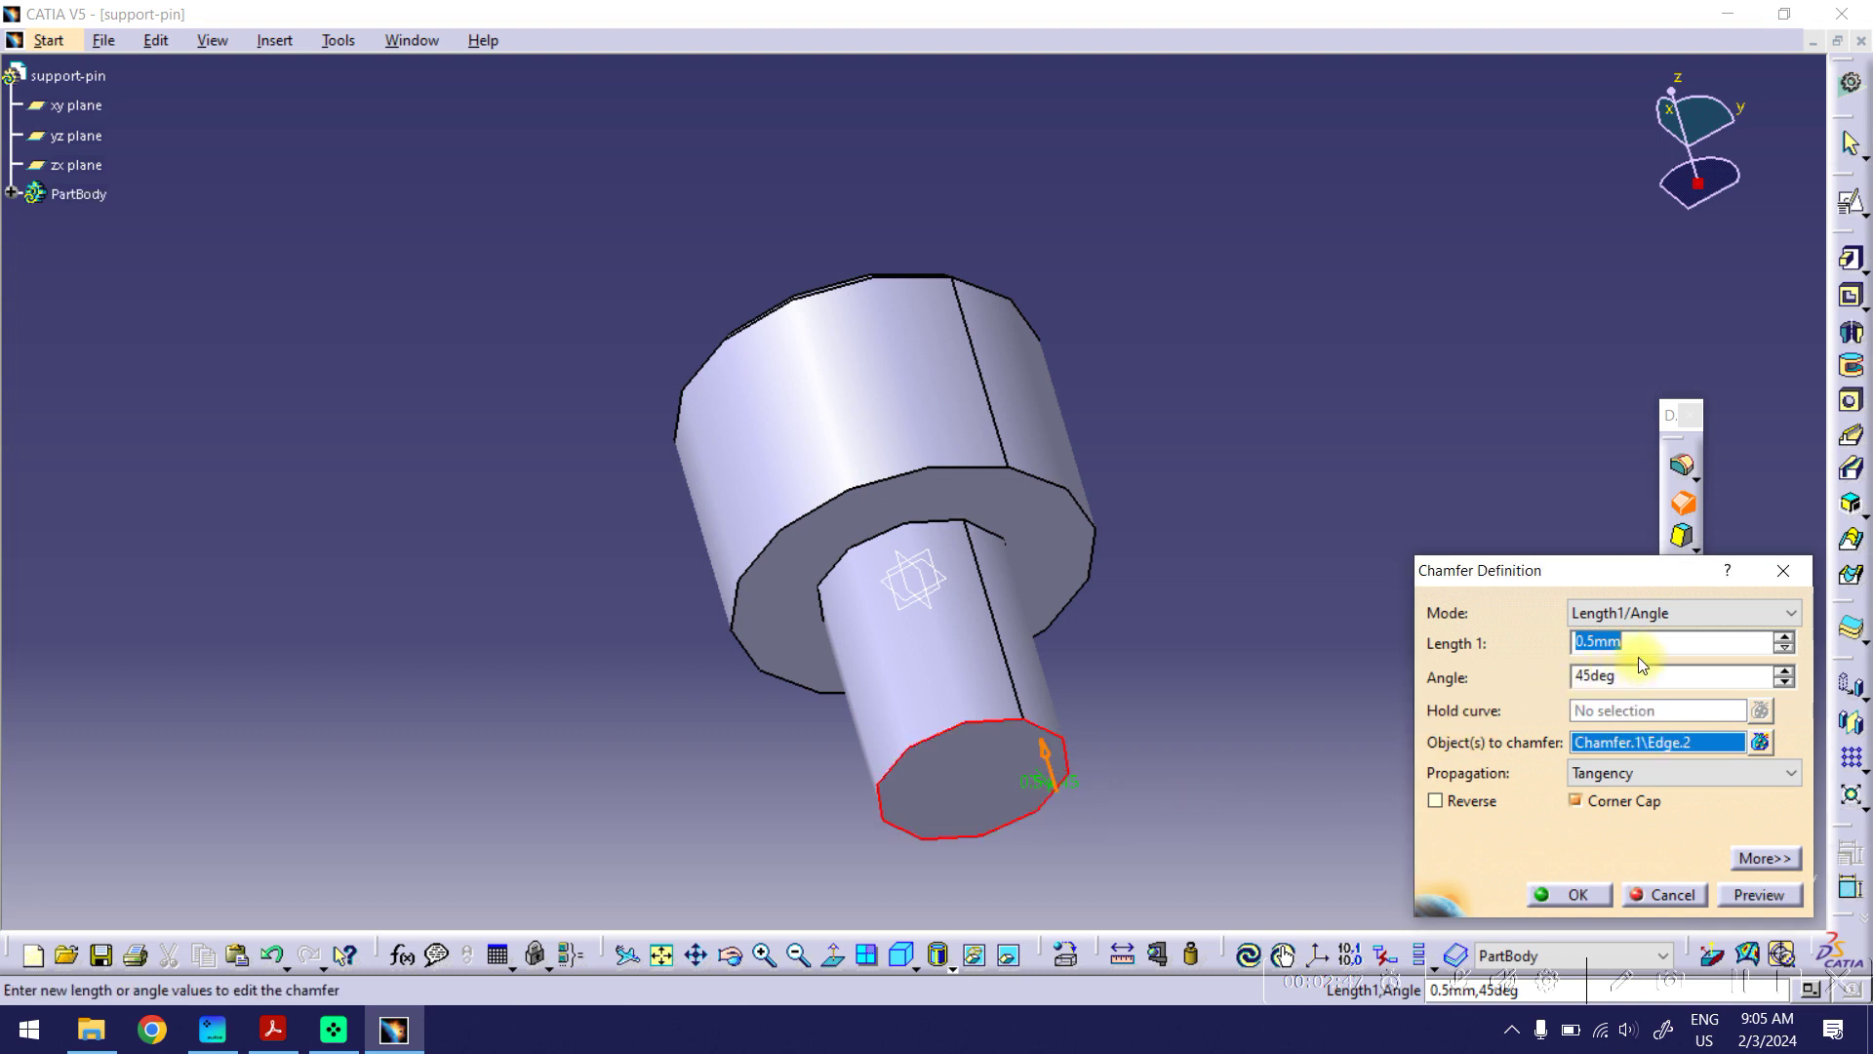
text(2)
key(Tab)
text(15)
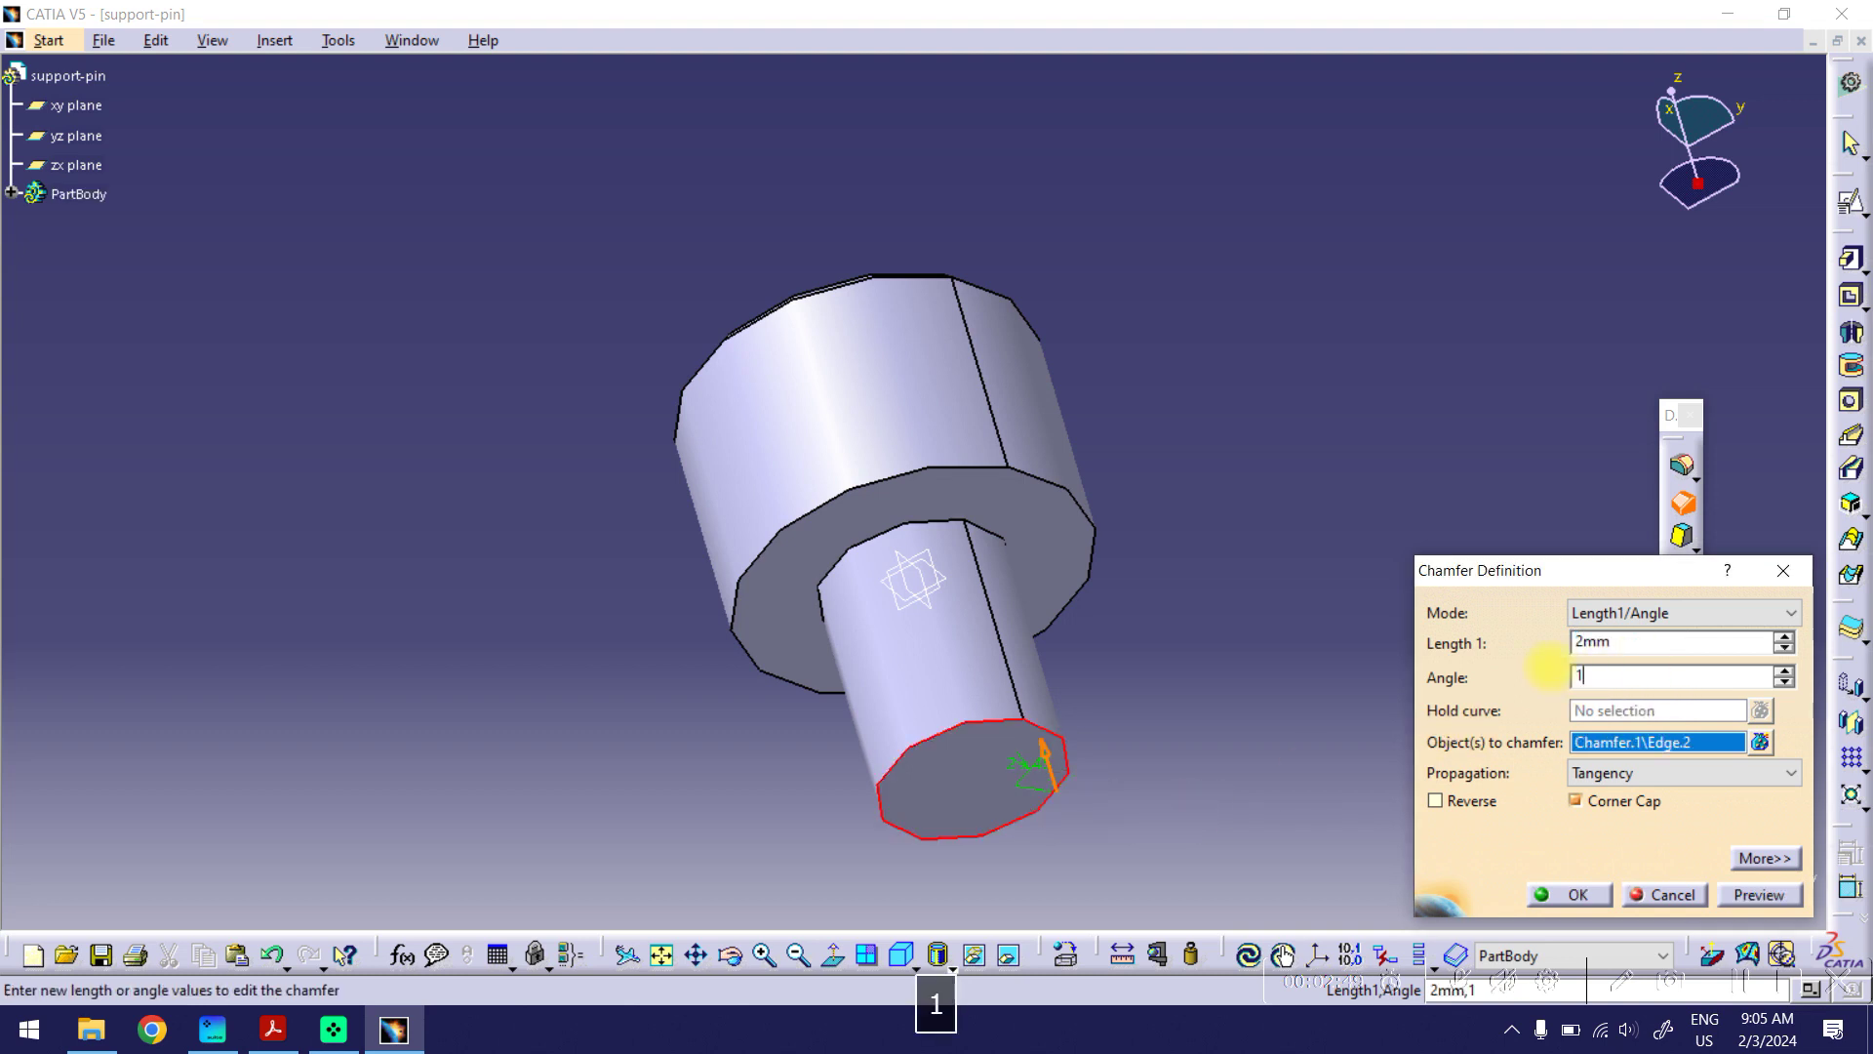
click(1762, 894)
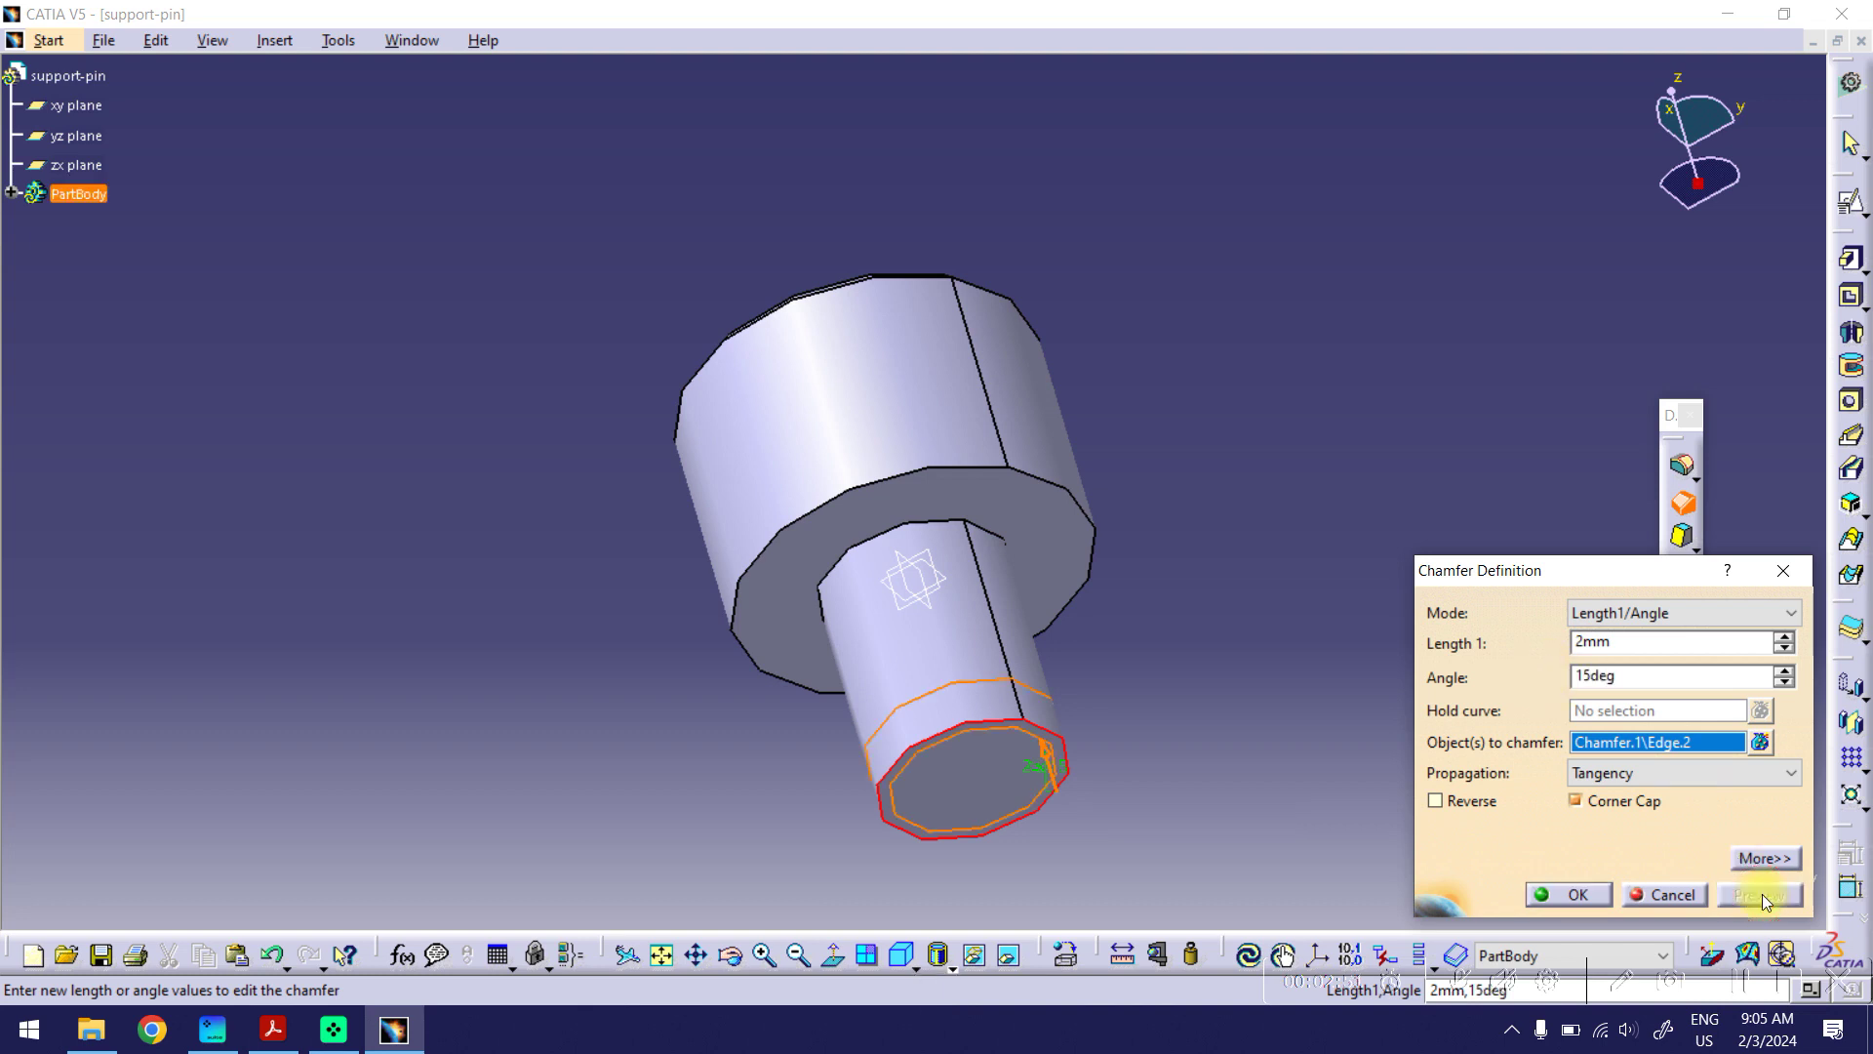
click(1571, 895)
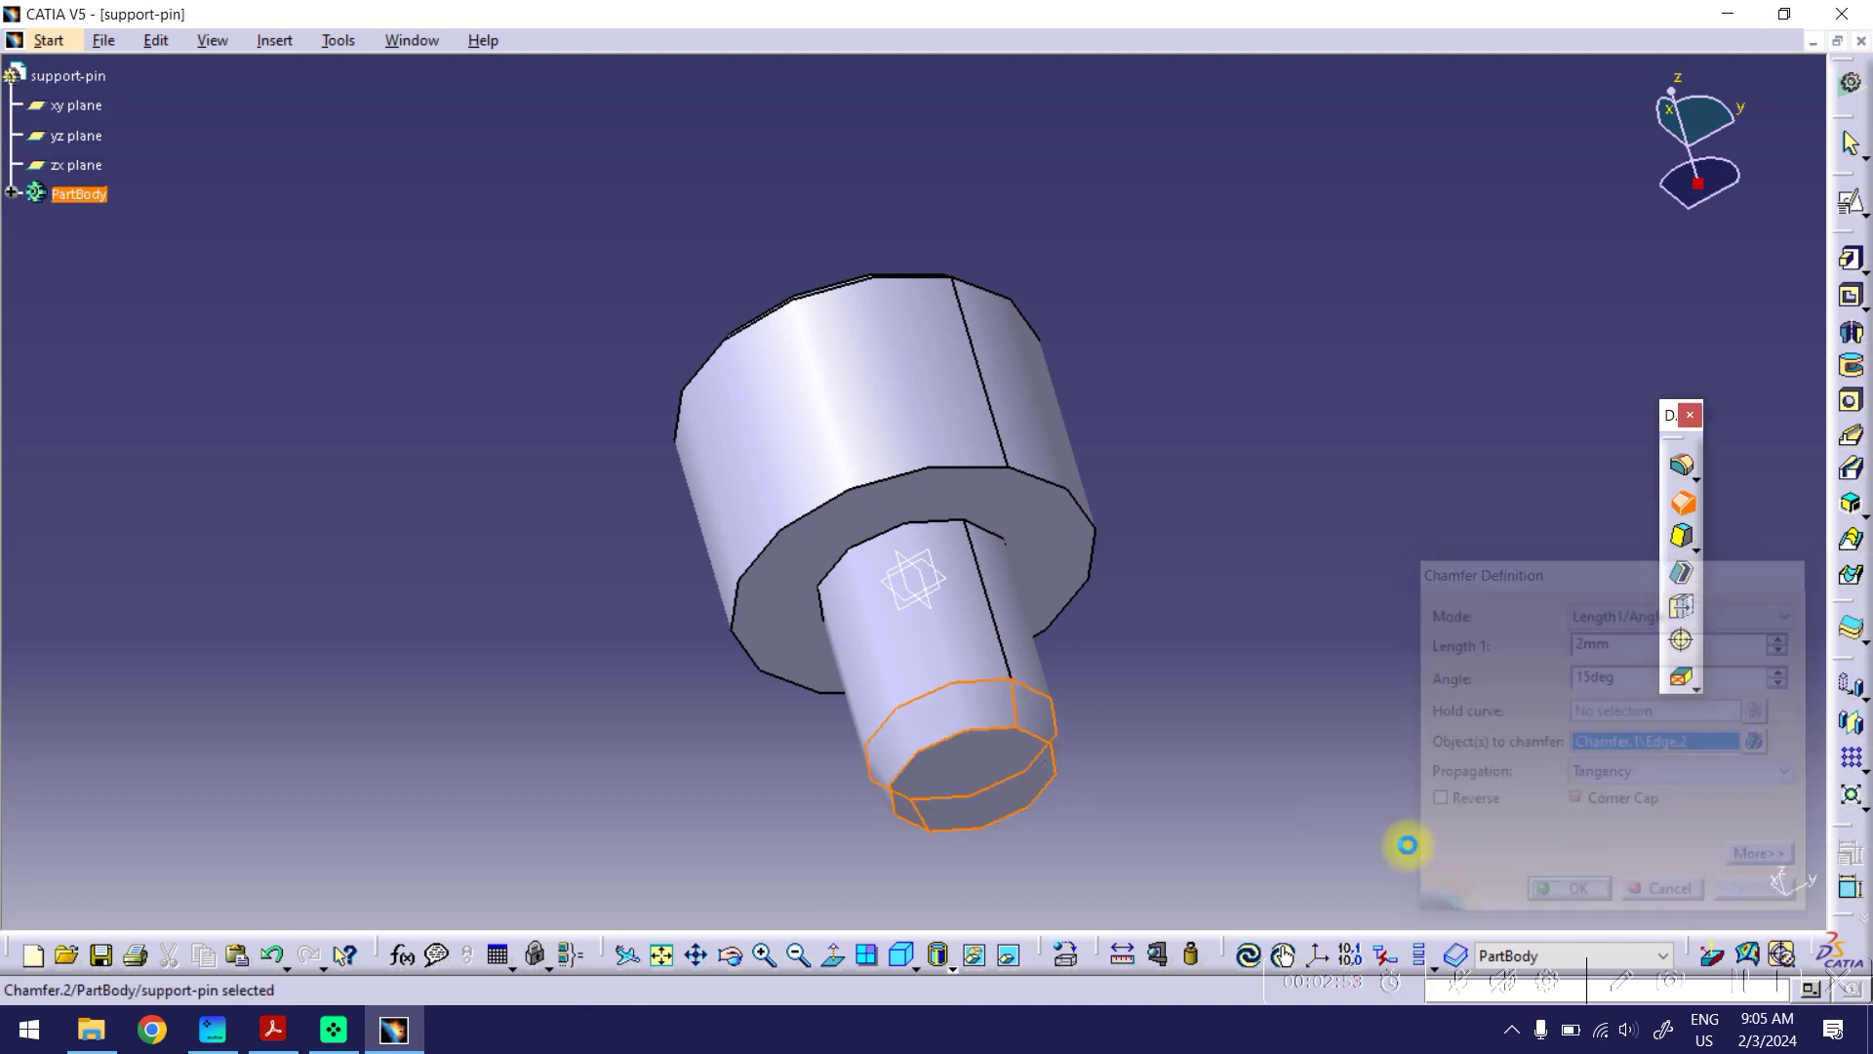
Step: Check the radii in the PDF drawing, and in CATIA fillet both circular edges of the shank's end chamfer with a 0.5 mm radius
middle_drag(1139, 692, 1151, 628)
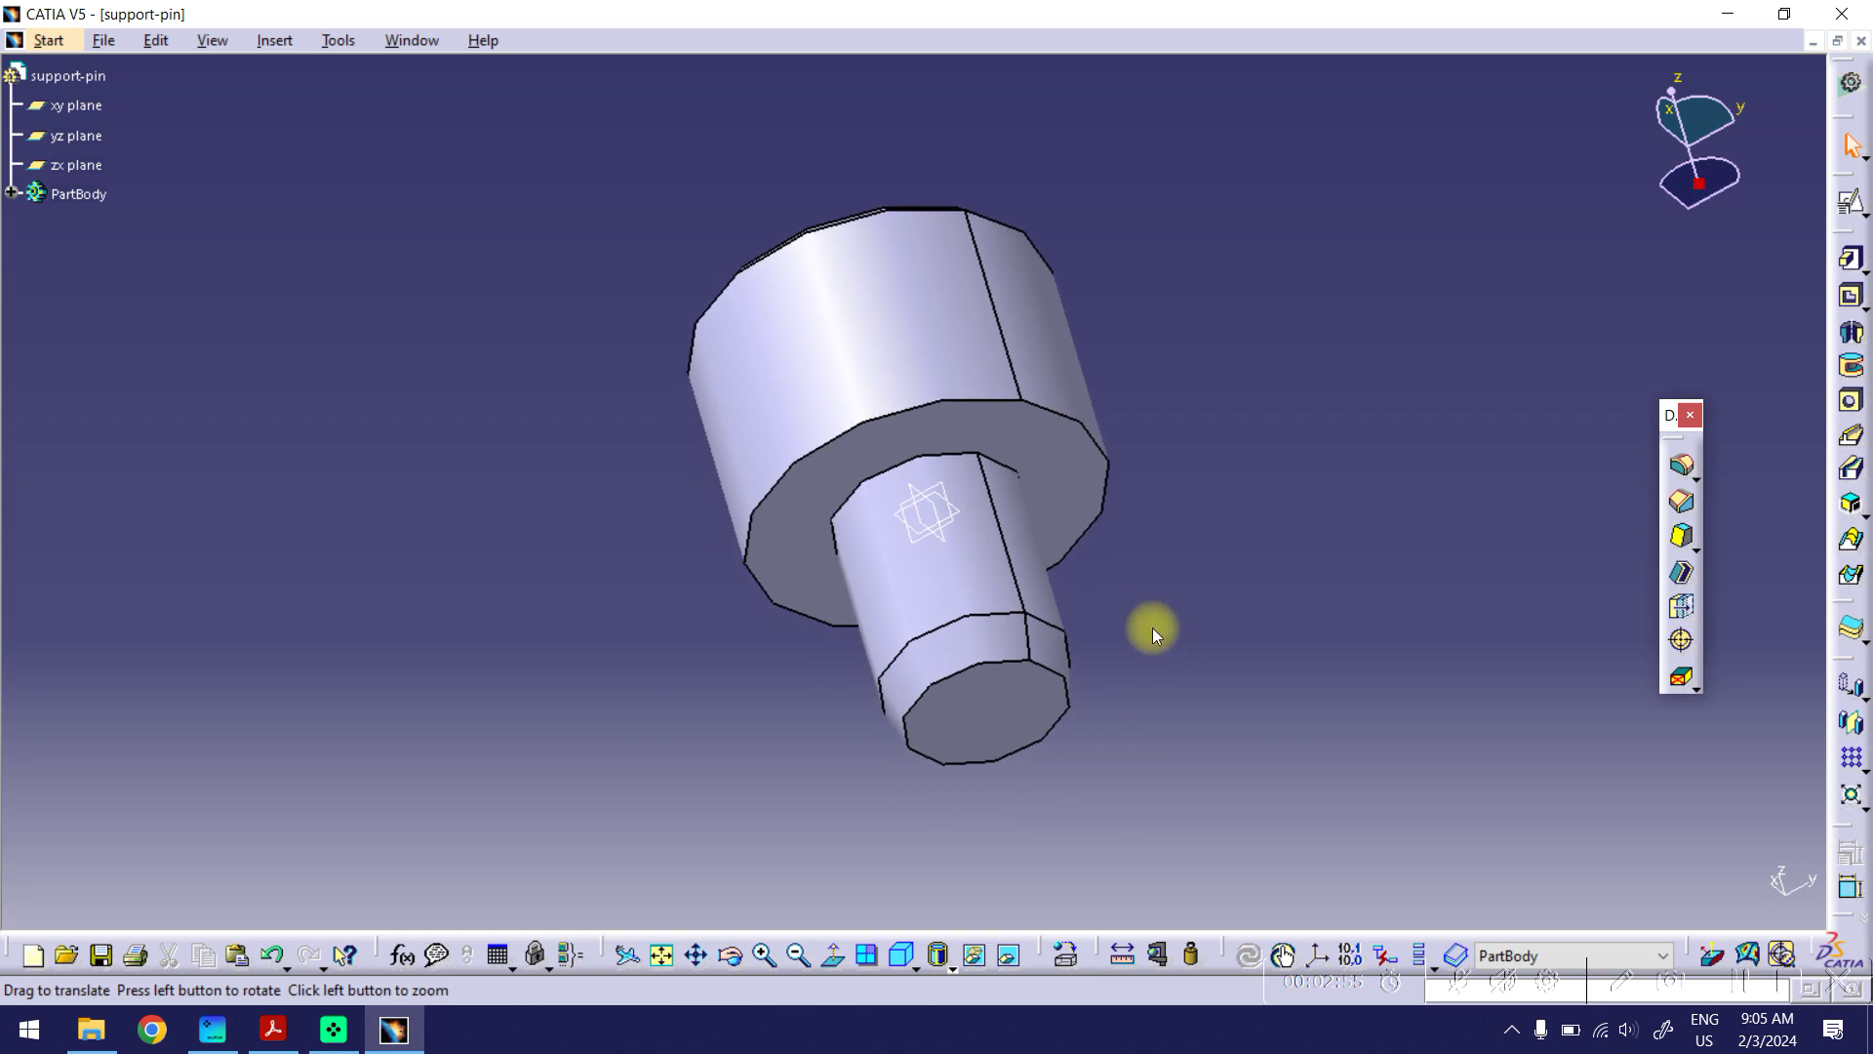
click(274, 1029)
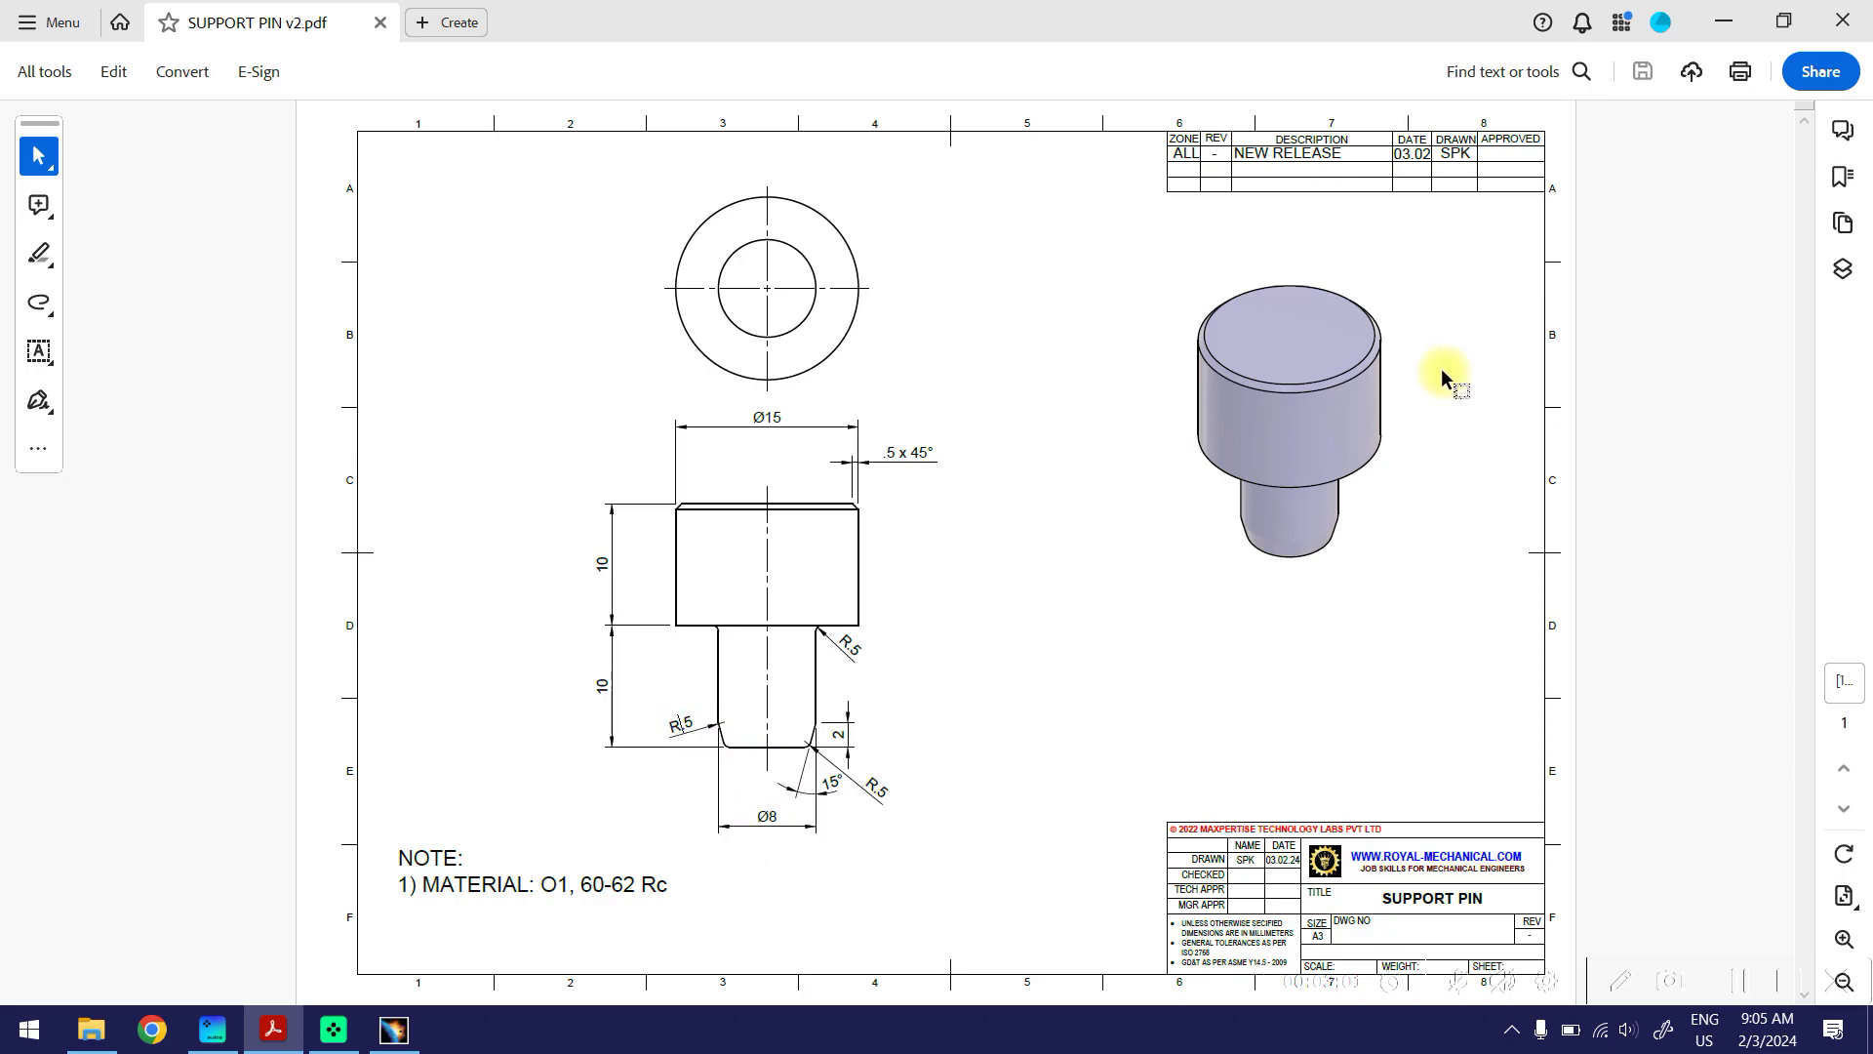
click(1724, 20)
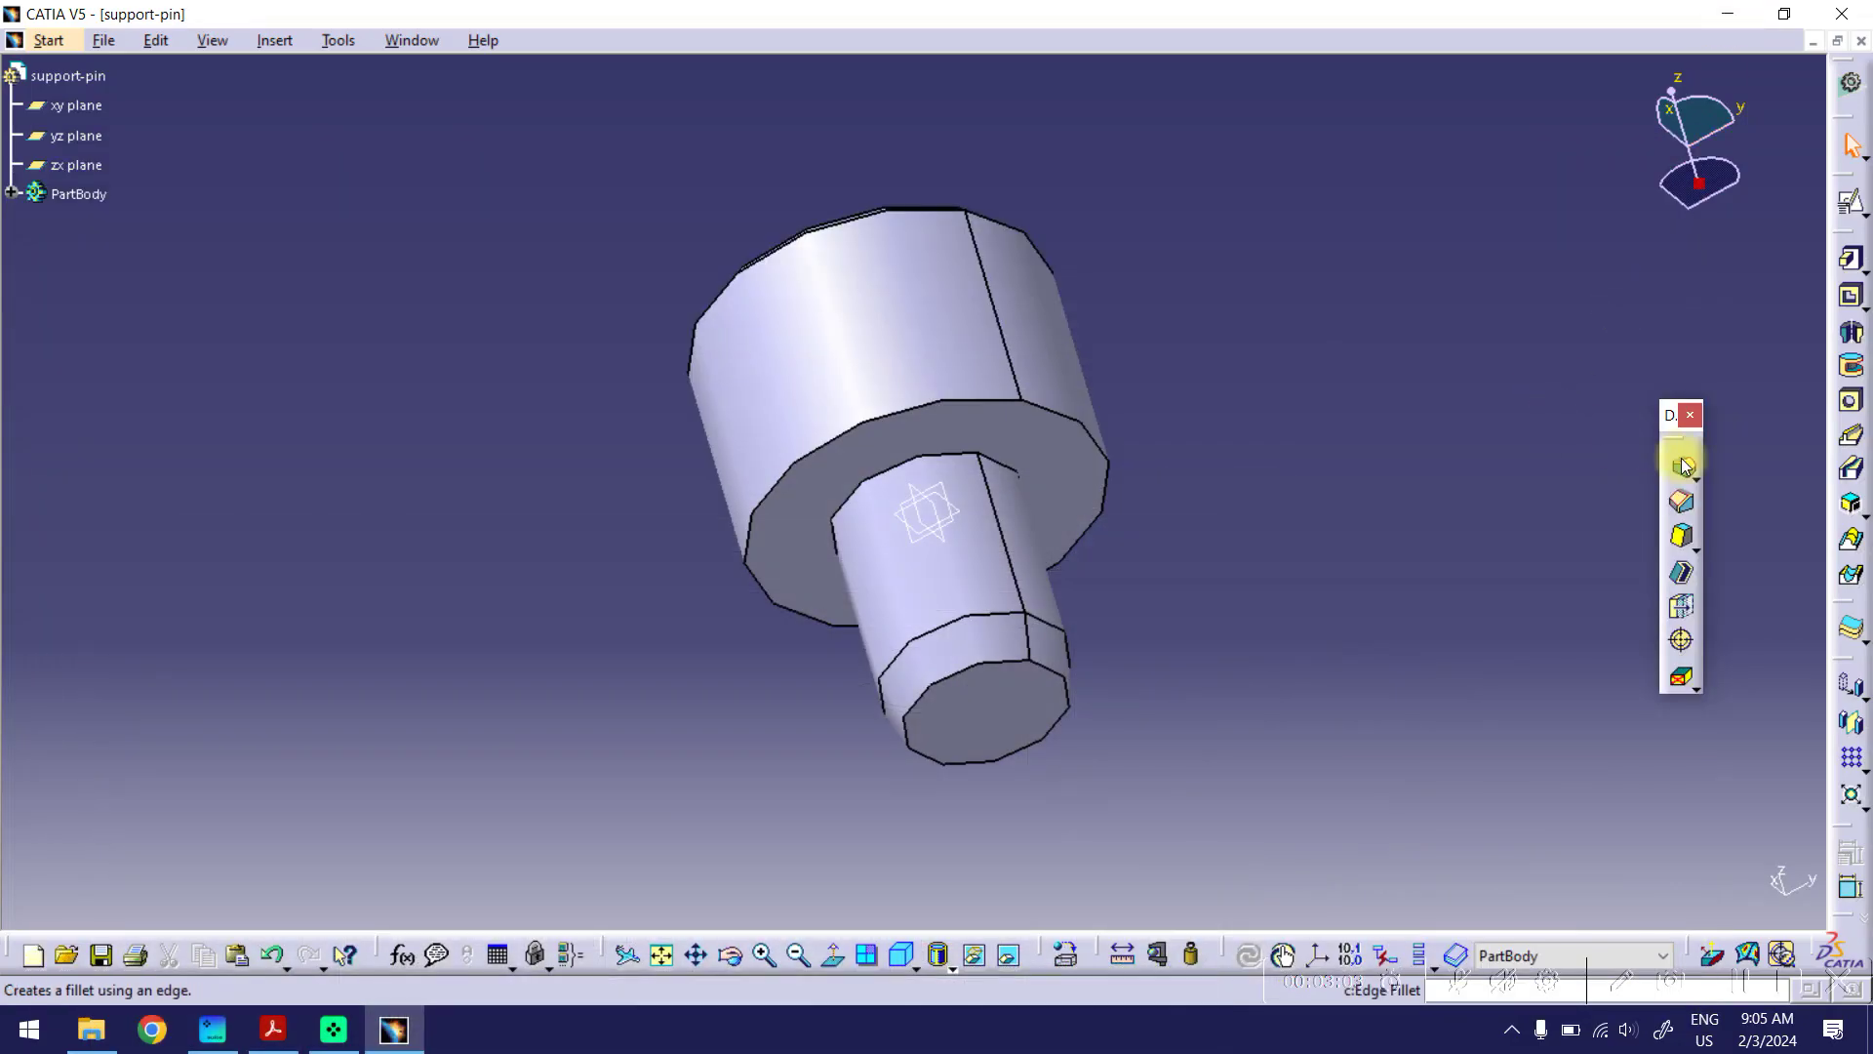
click(1685, 465)
click(1086, 671)
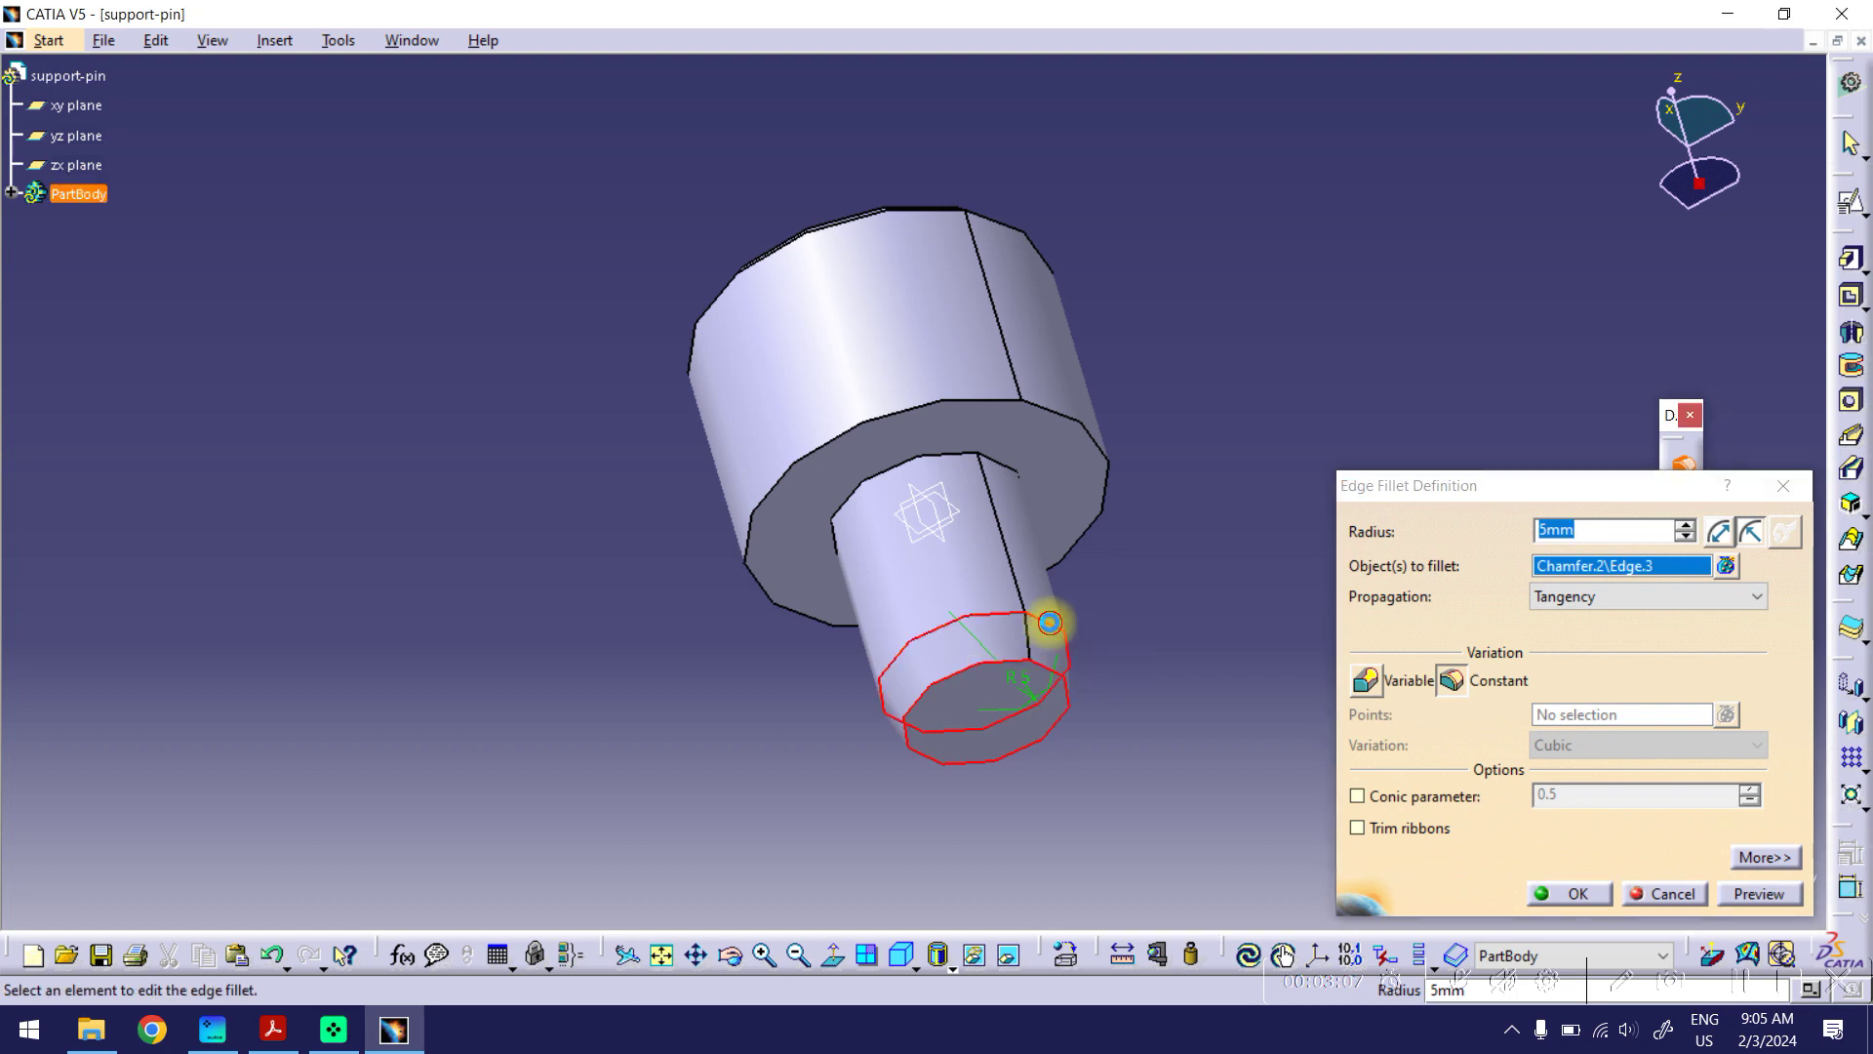
click(1063, 644)
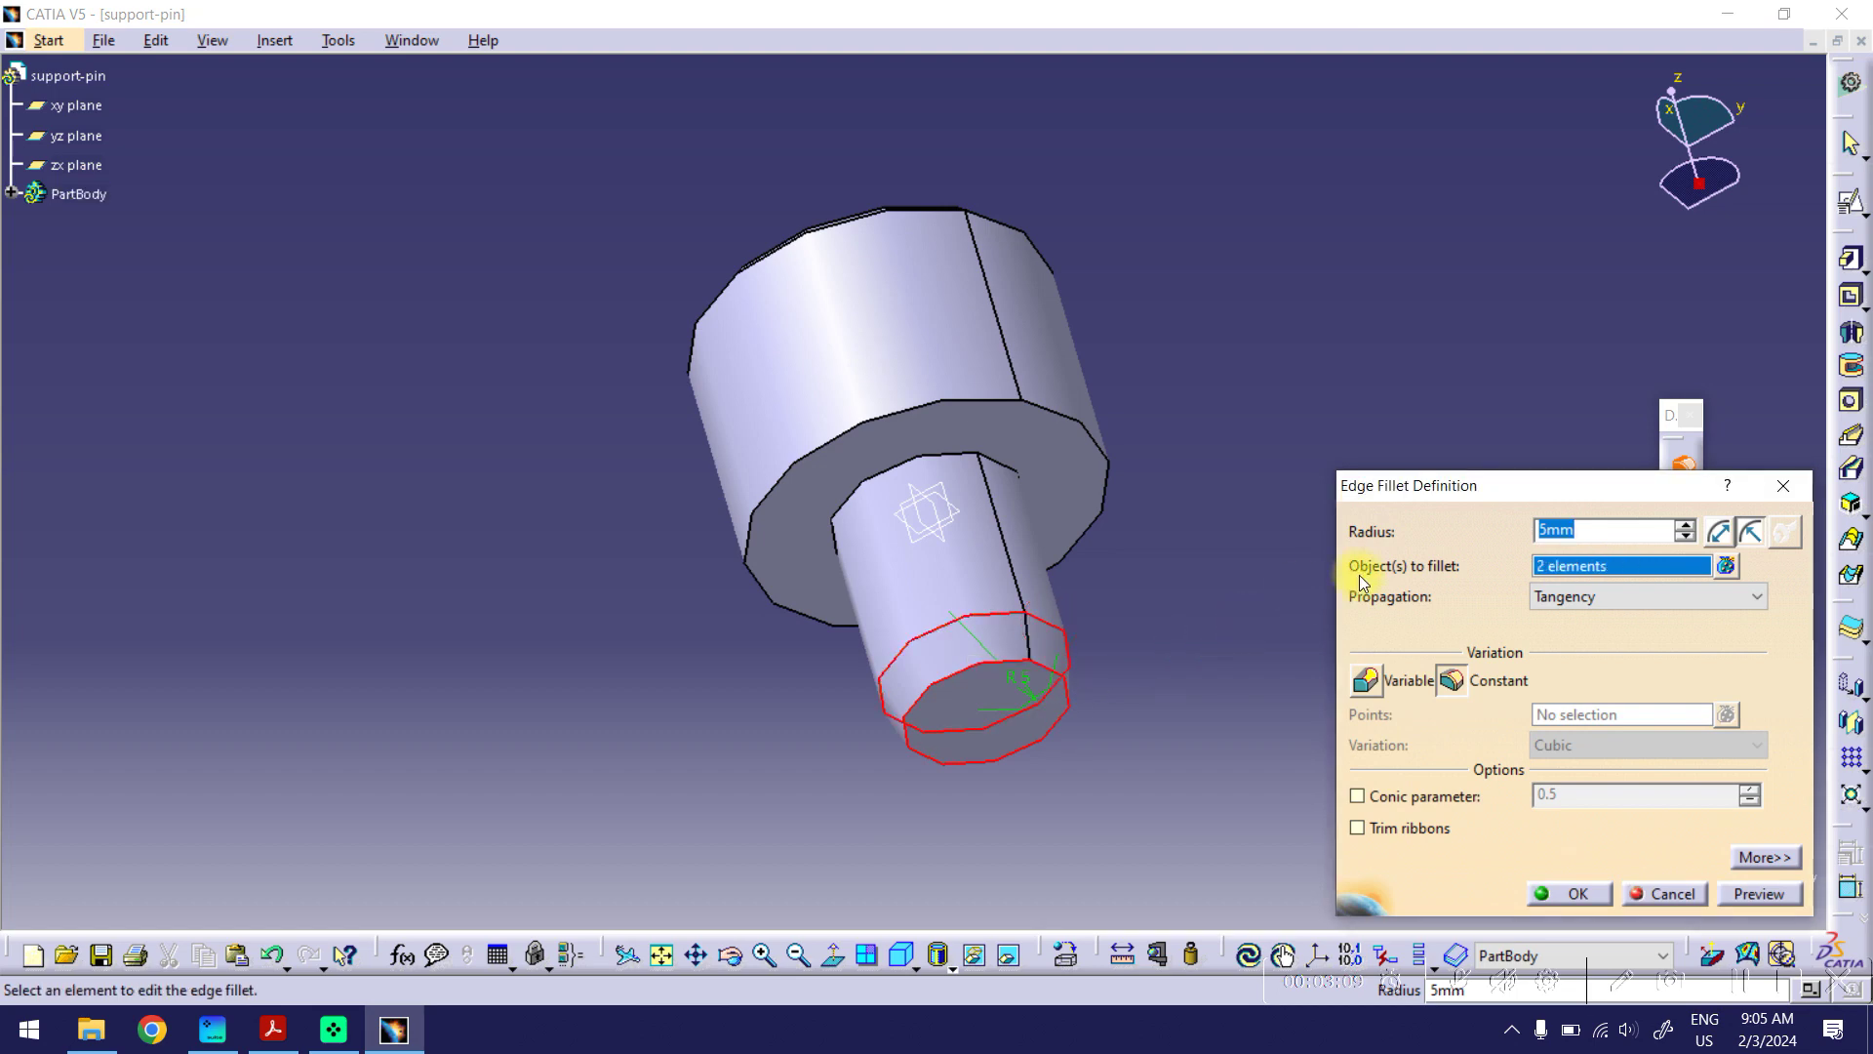
text(.5)
click(1746, 896)
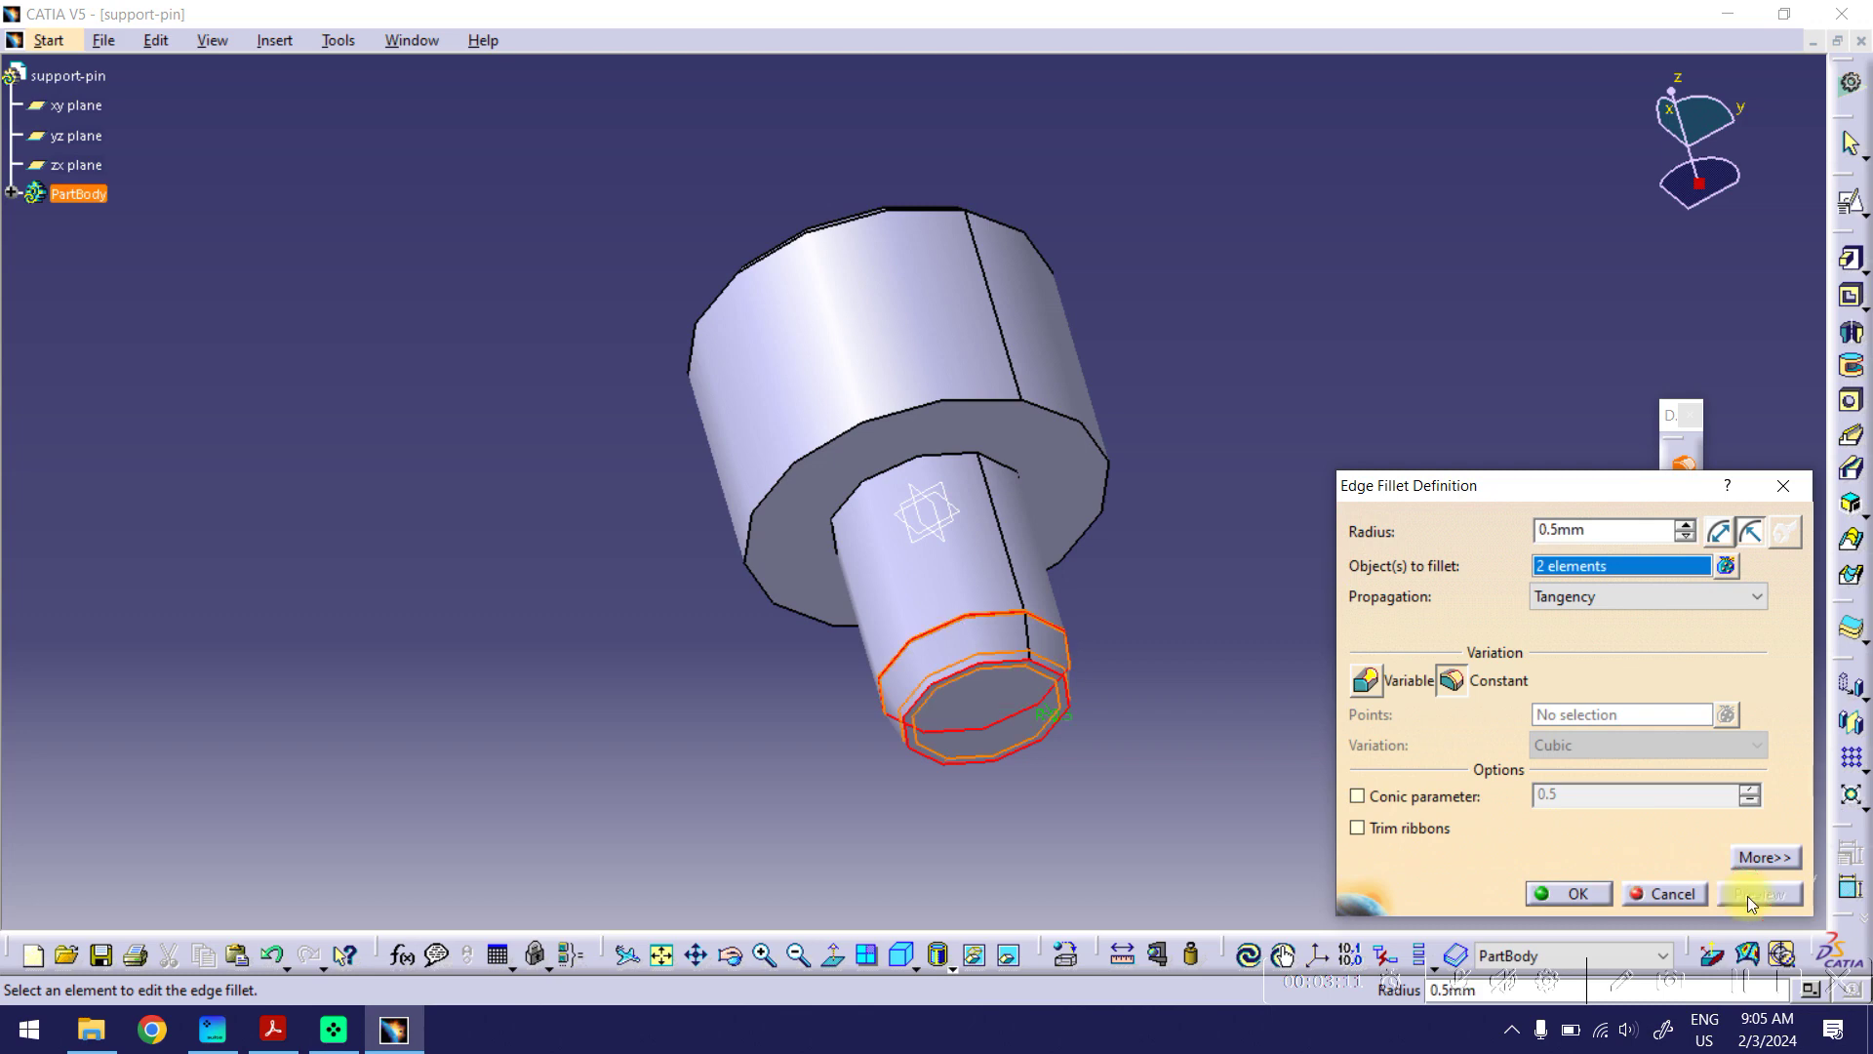
click(1566, 893)
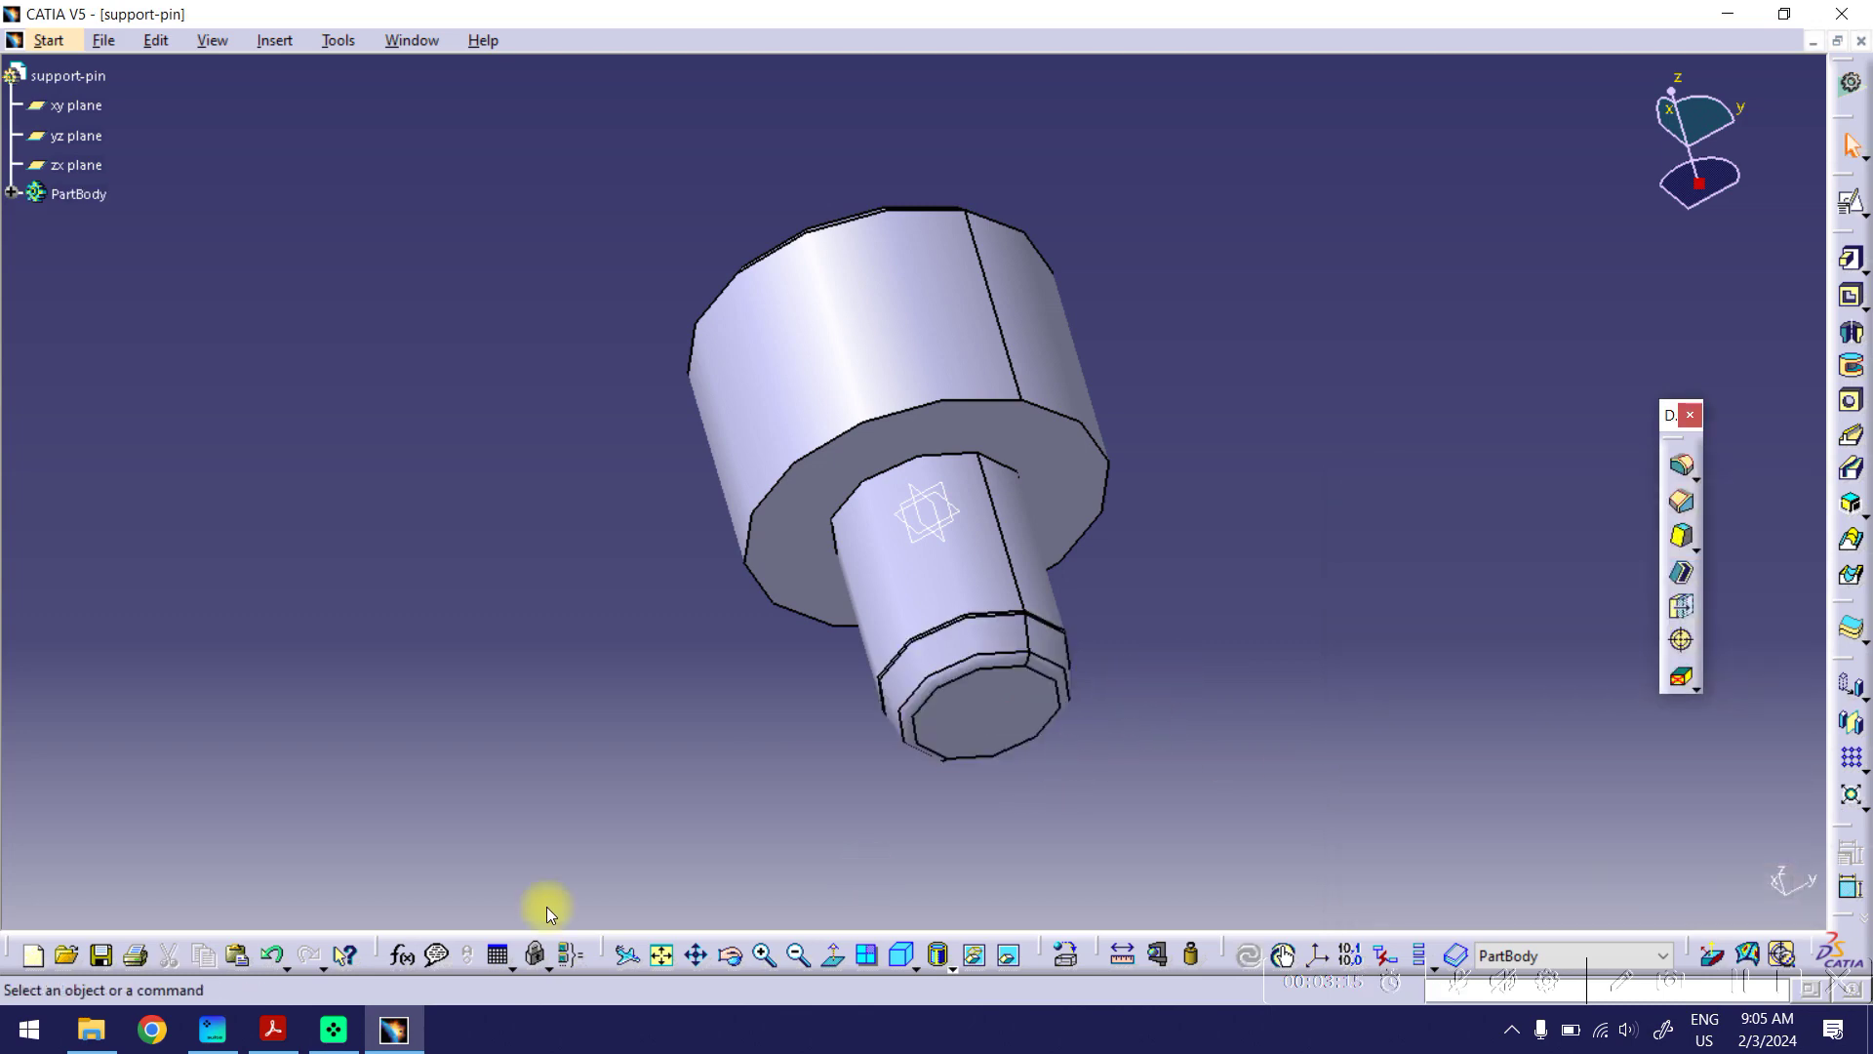
Step: Consult the PDF drawing, and in CATIA apply a 0.5 mm edge fillet where the shank meets the underside of the head
click(272, 1029)
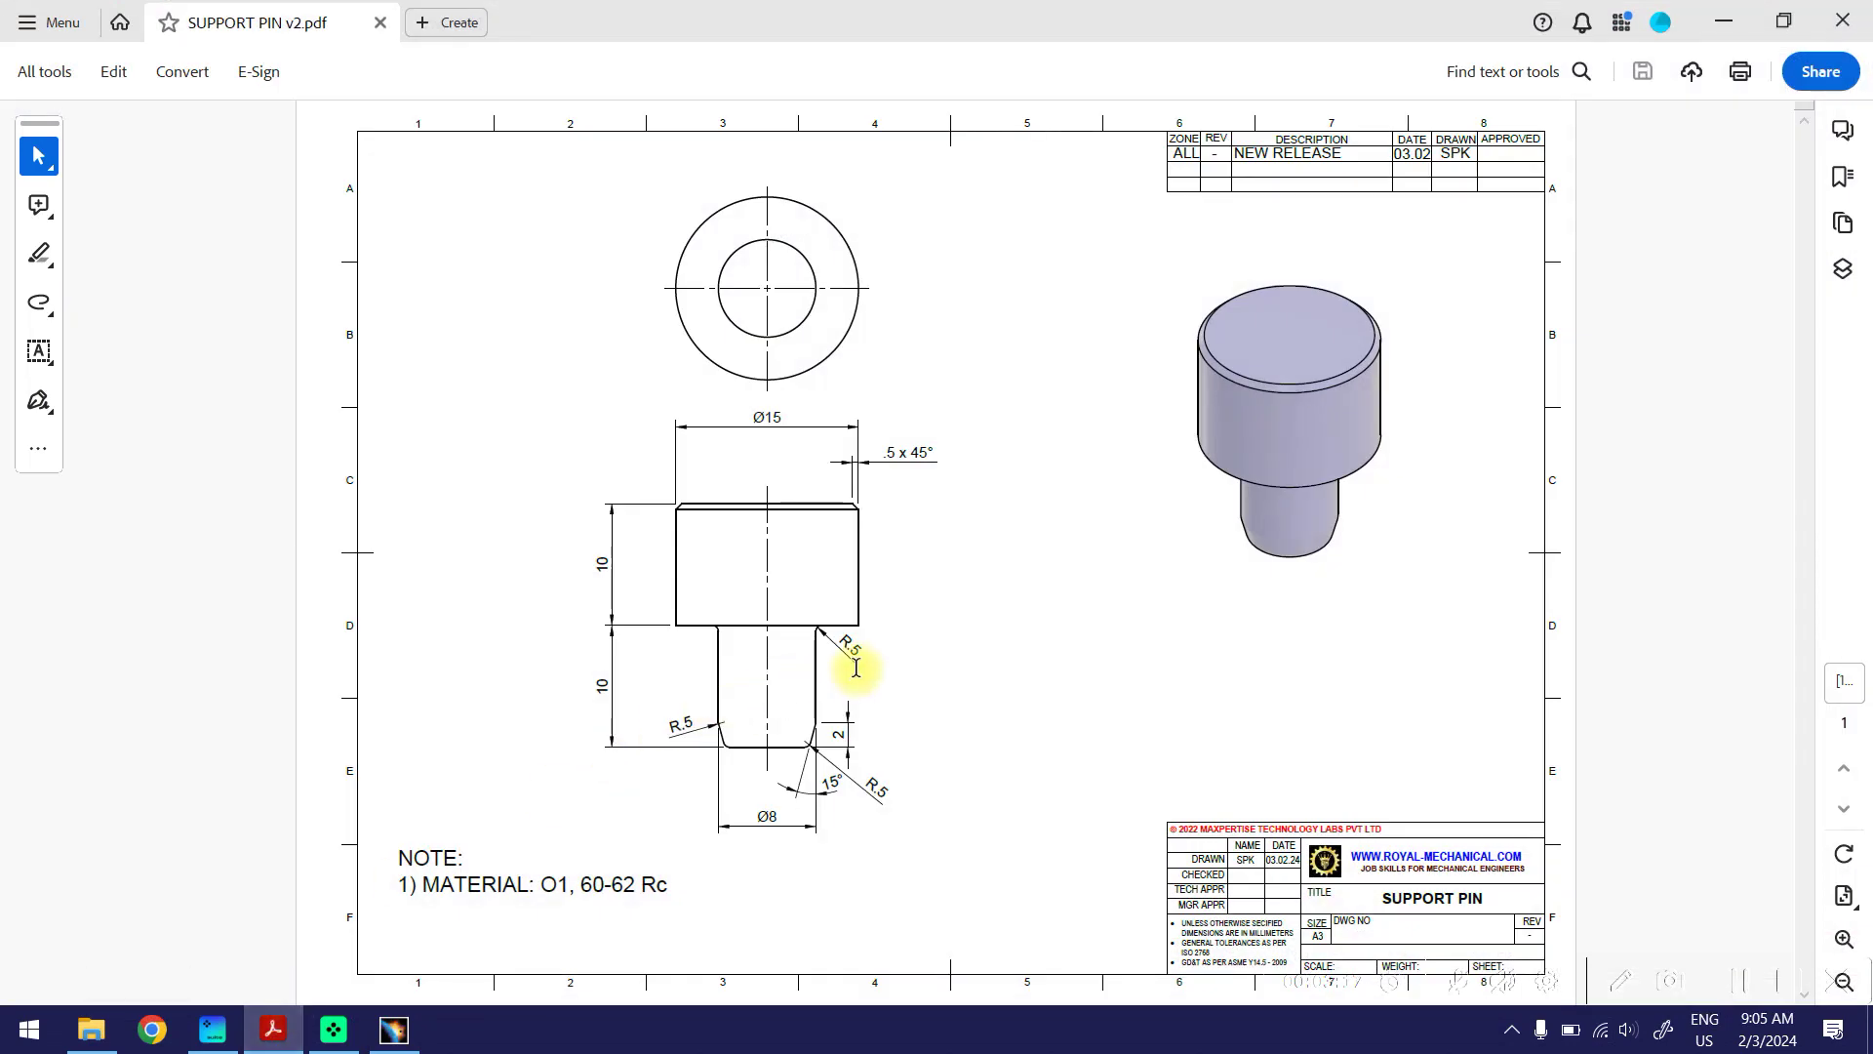
click(1722, 21)
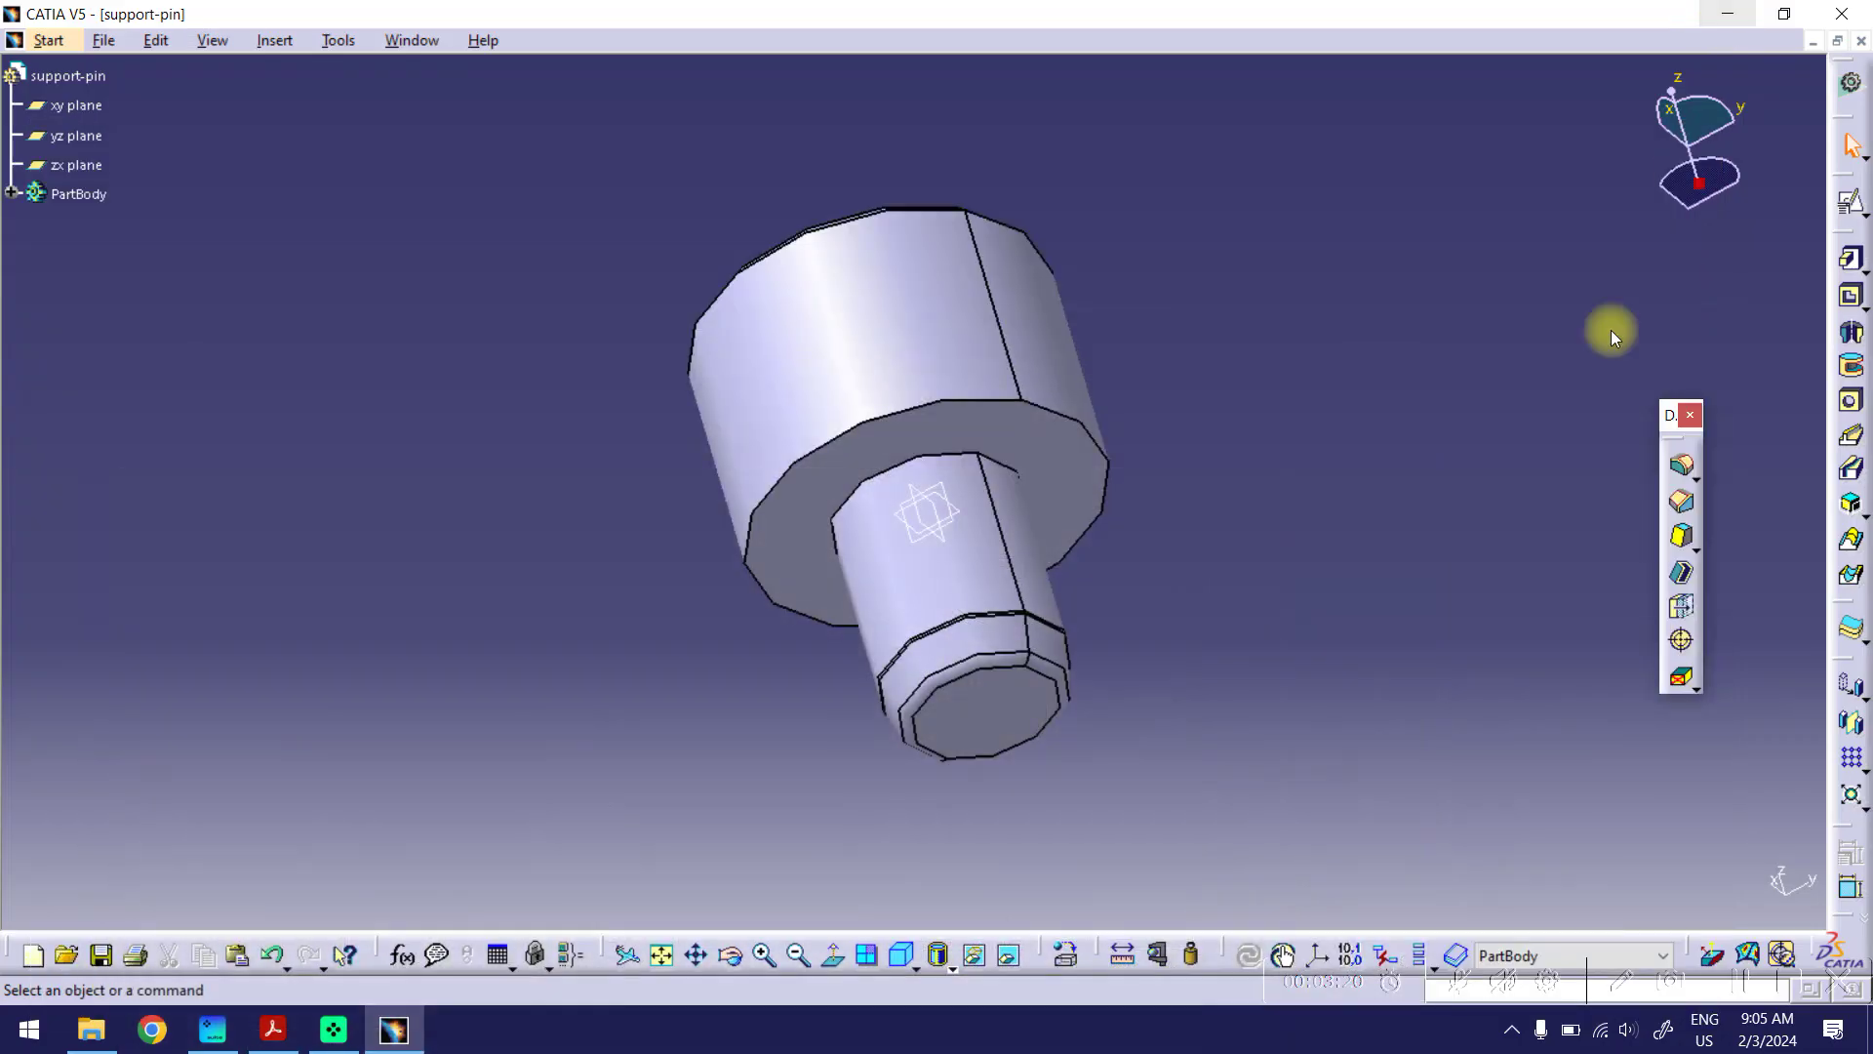
click(1681, 465)
click(1017, 468)
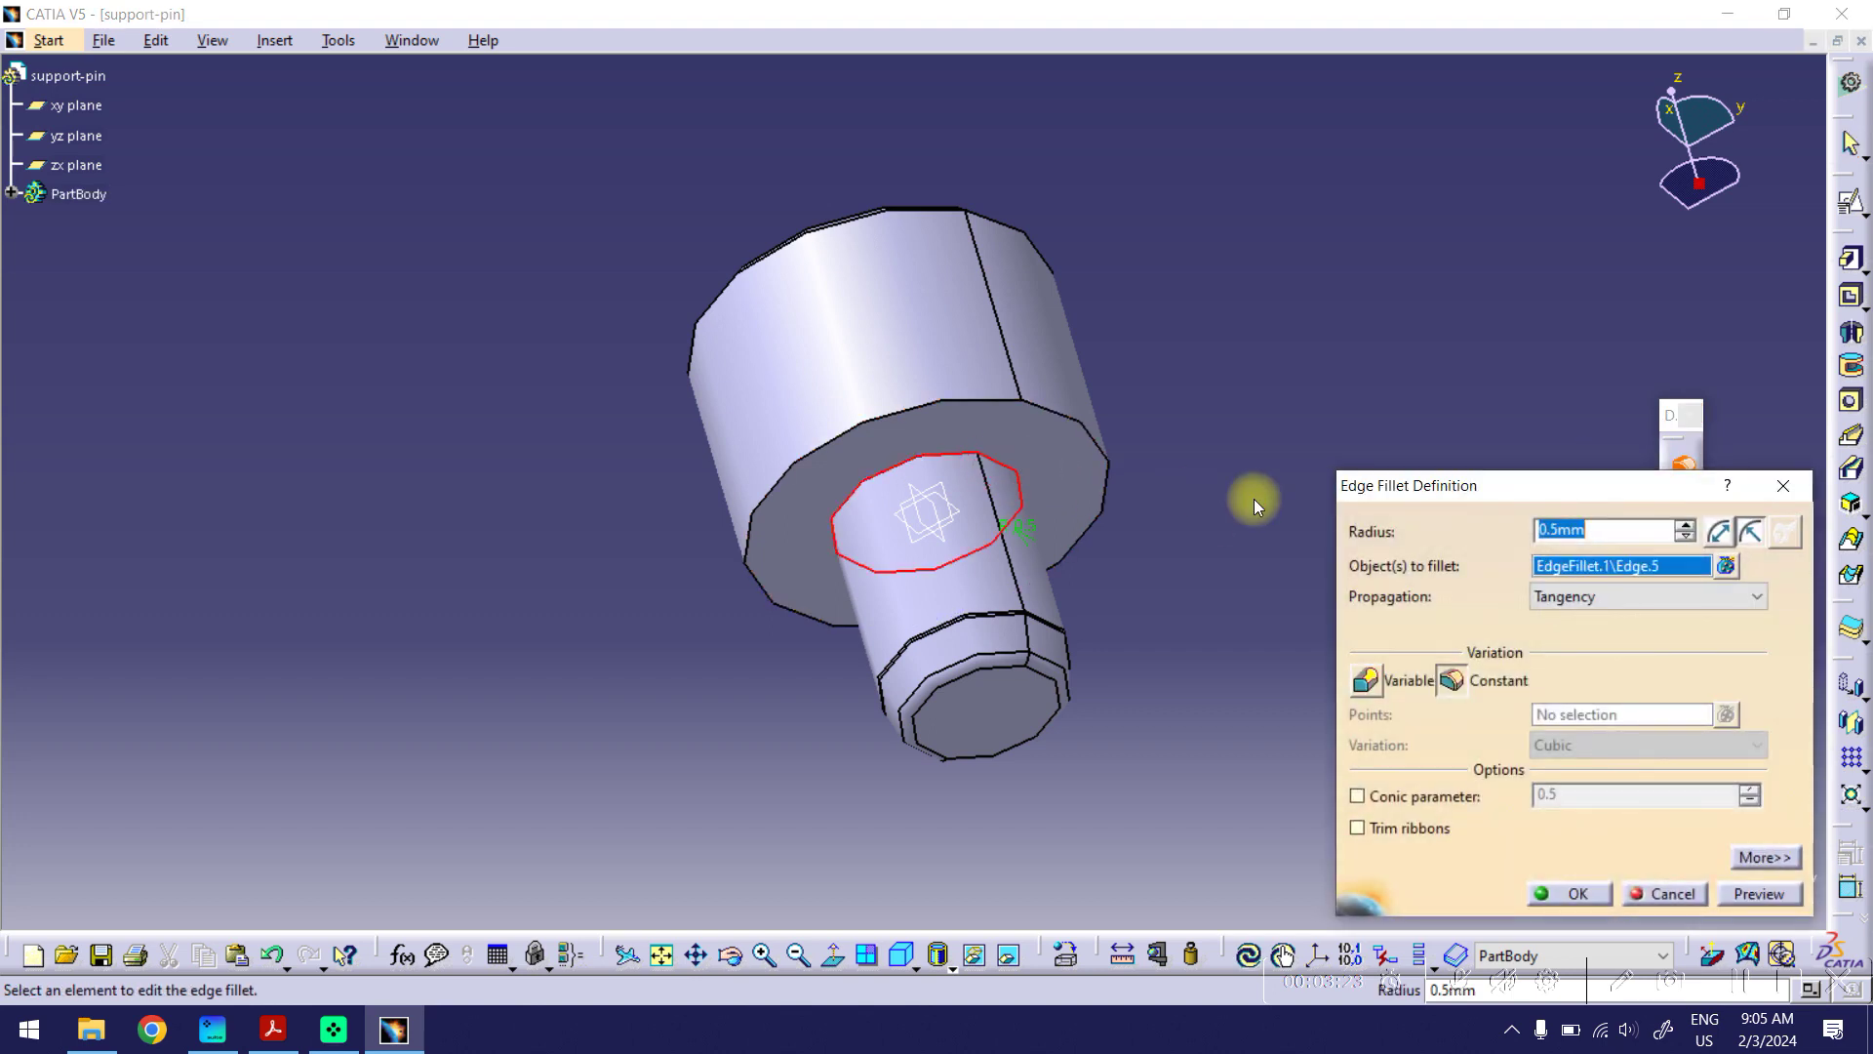
click(1746, 896)
click(1583, 893)
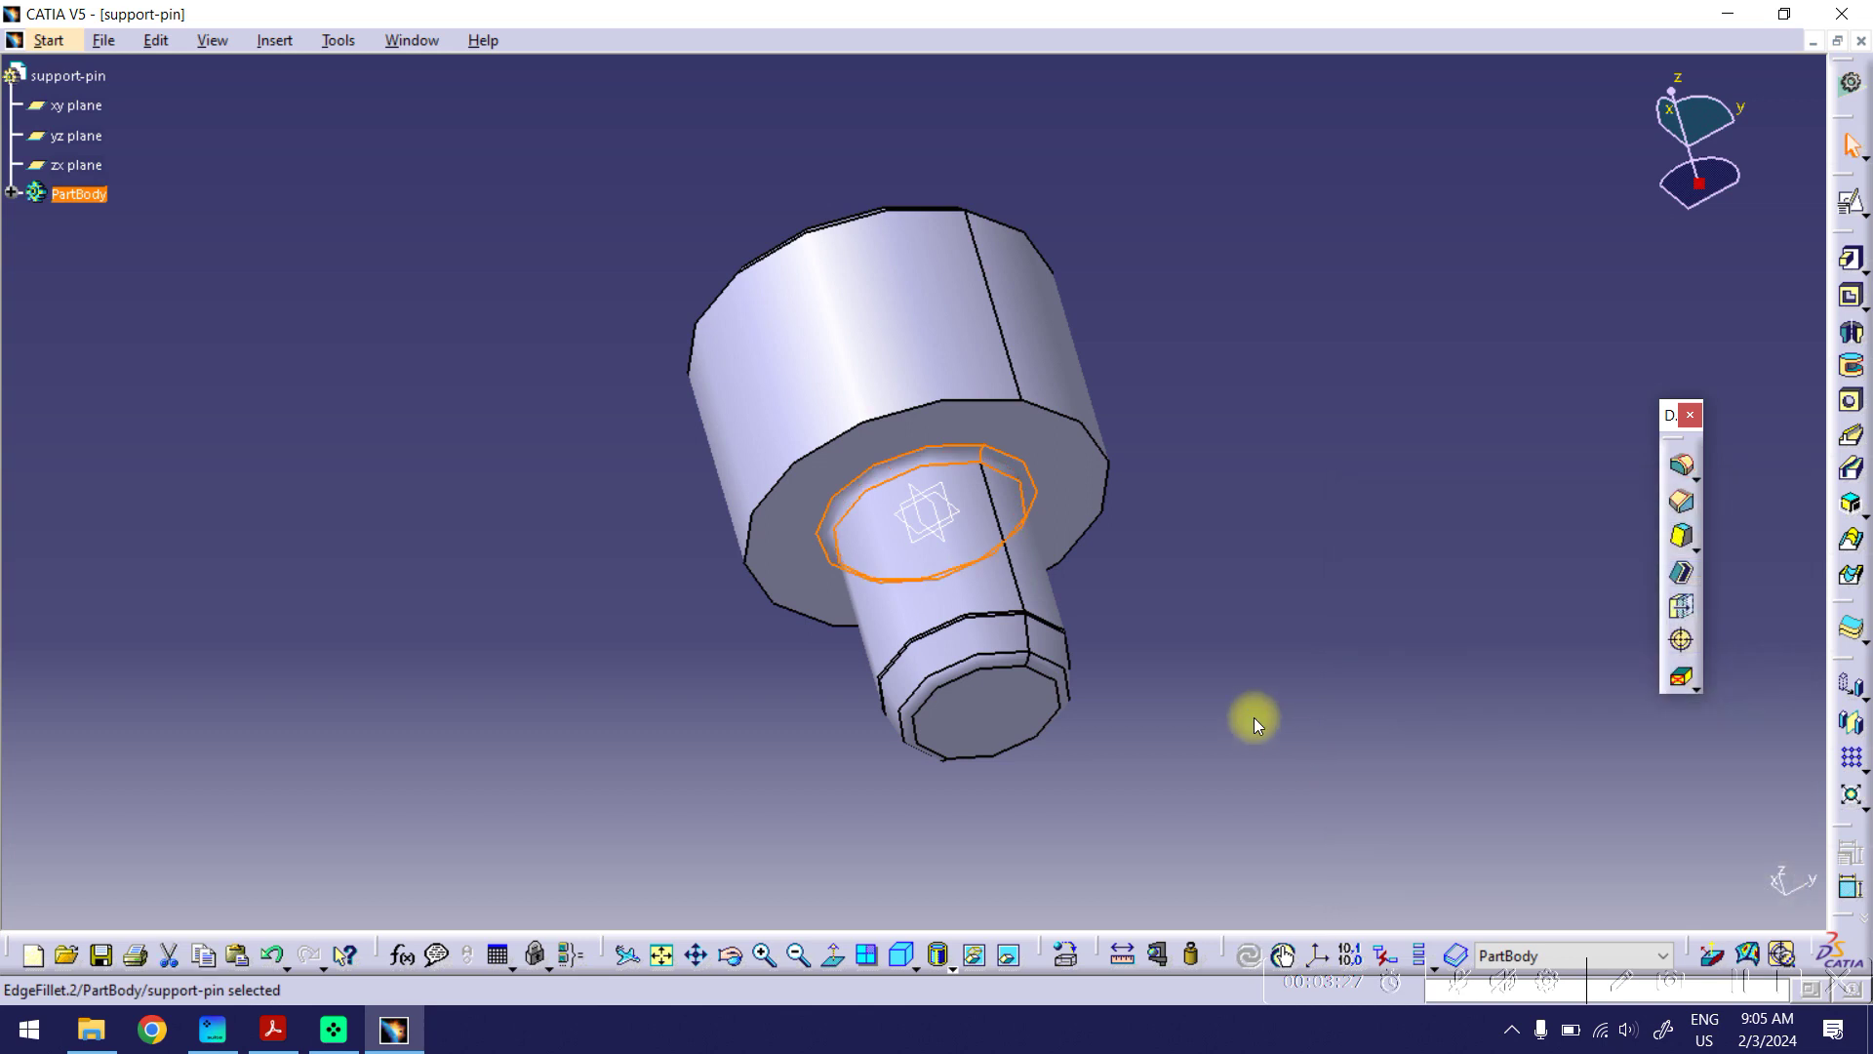
Step: Save the finished part as support-pin.CATPart in the Drill Jig Design Catia V5 folder
click(900, 954)
click(663, 953)
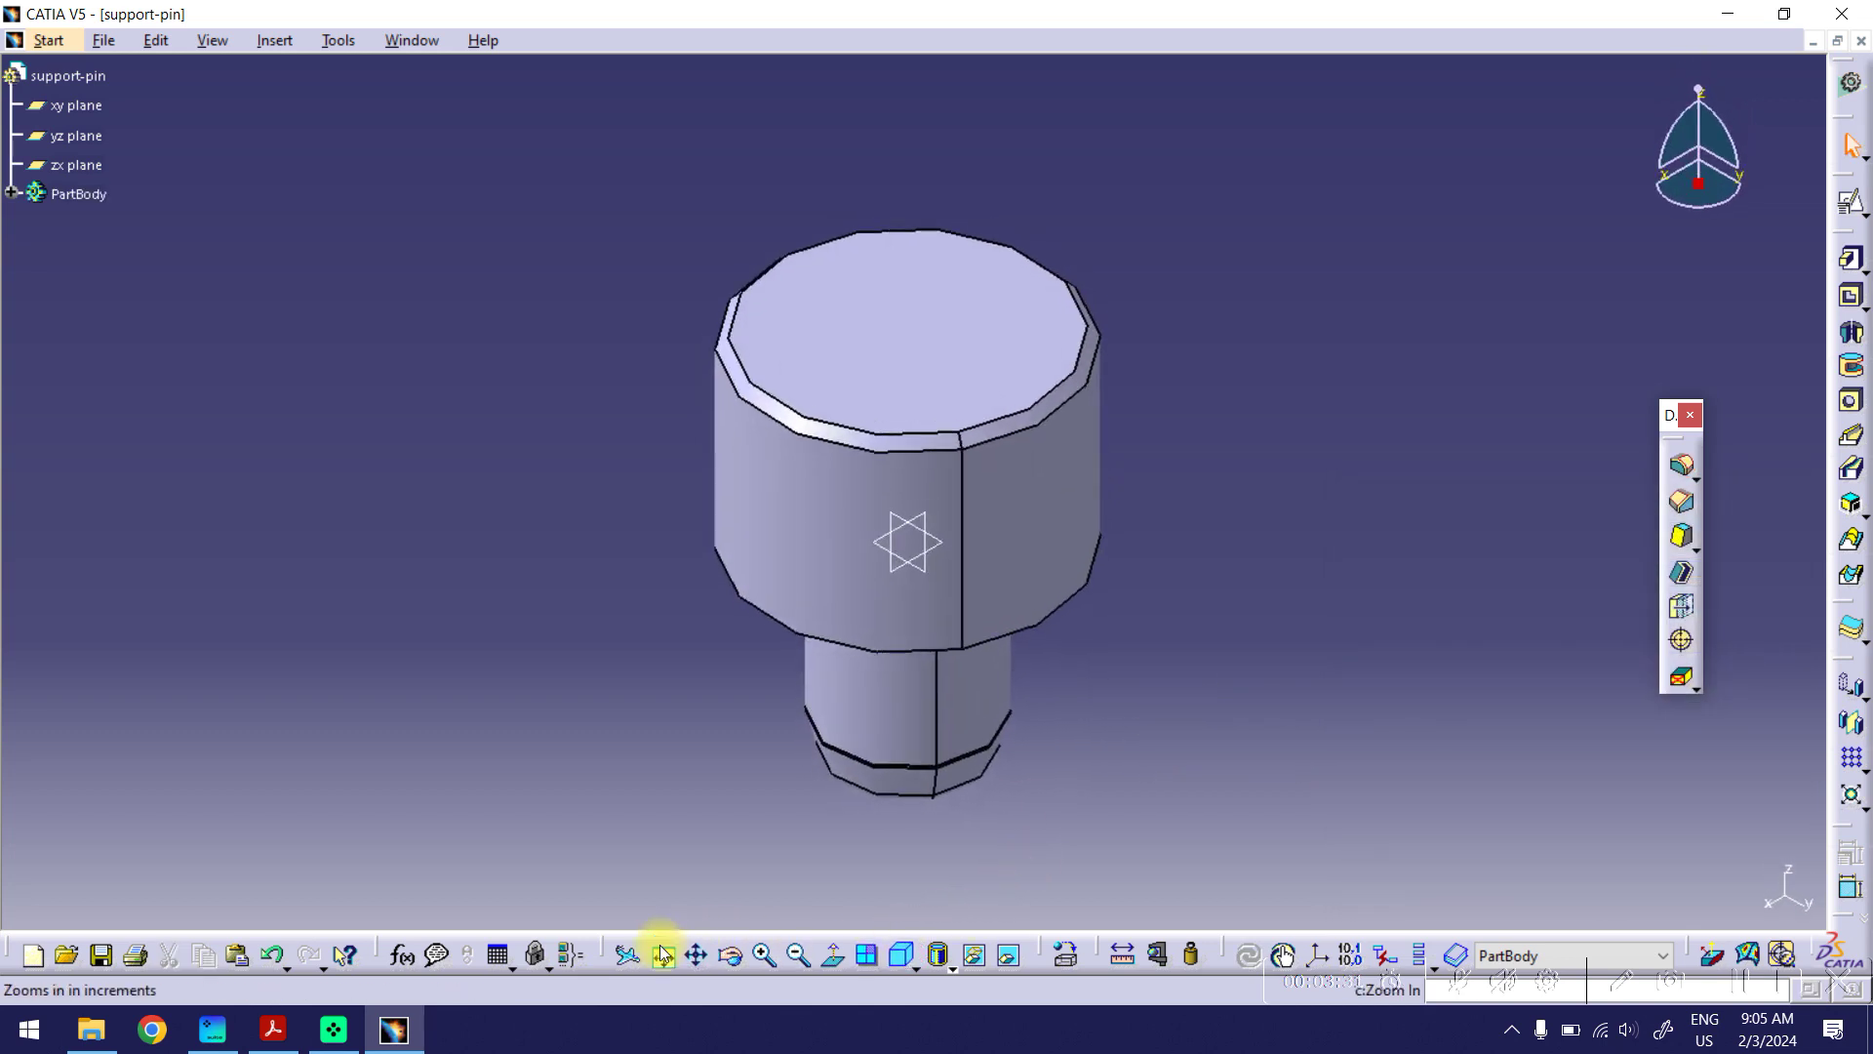
click(105, 42)
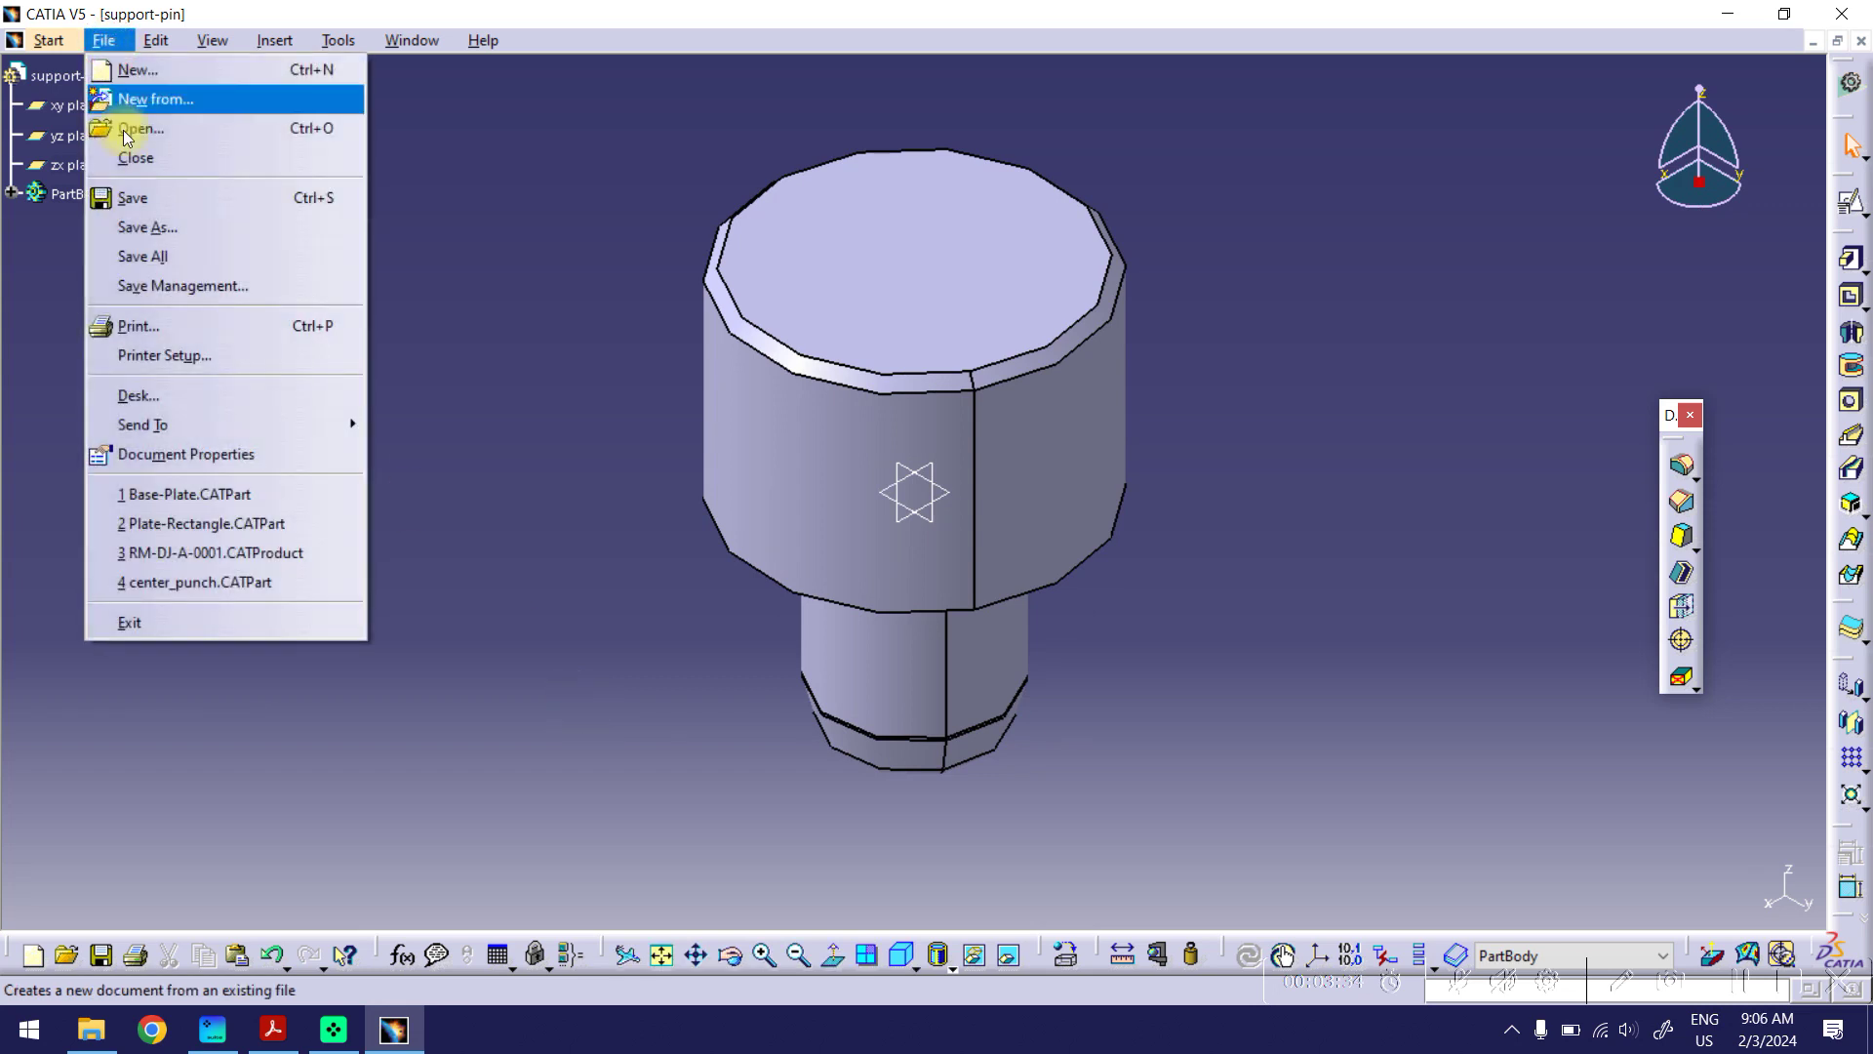
click(126, 193)
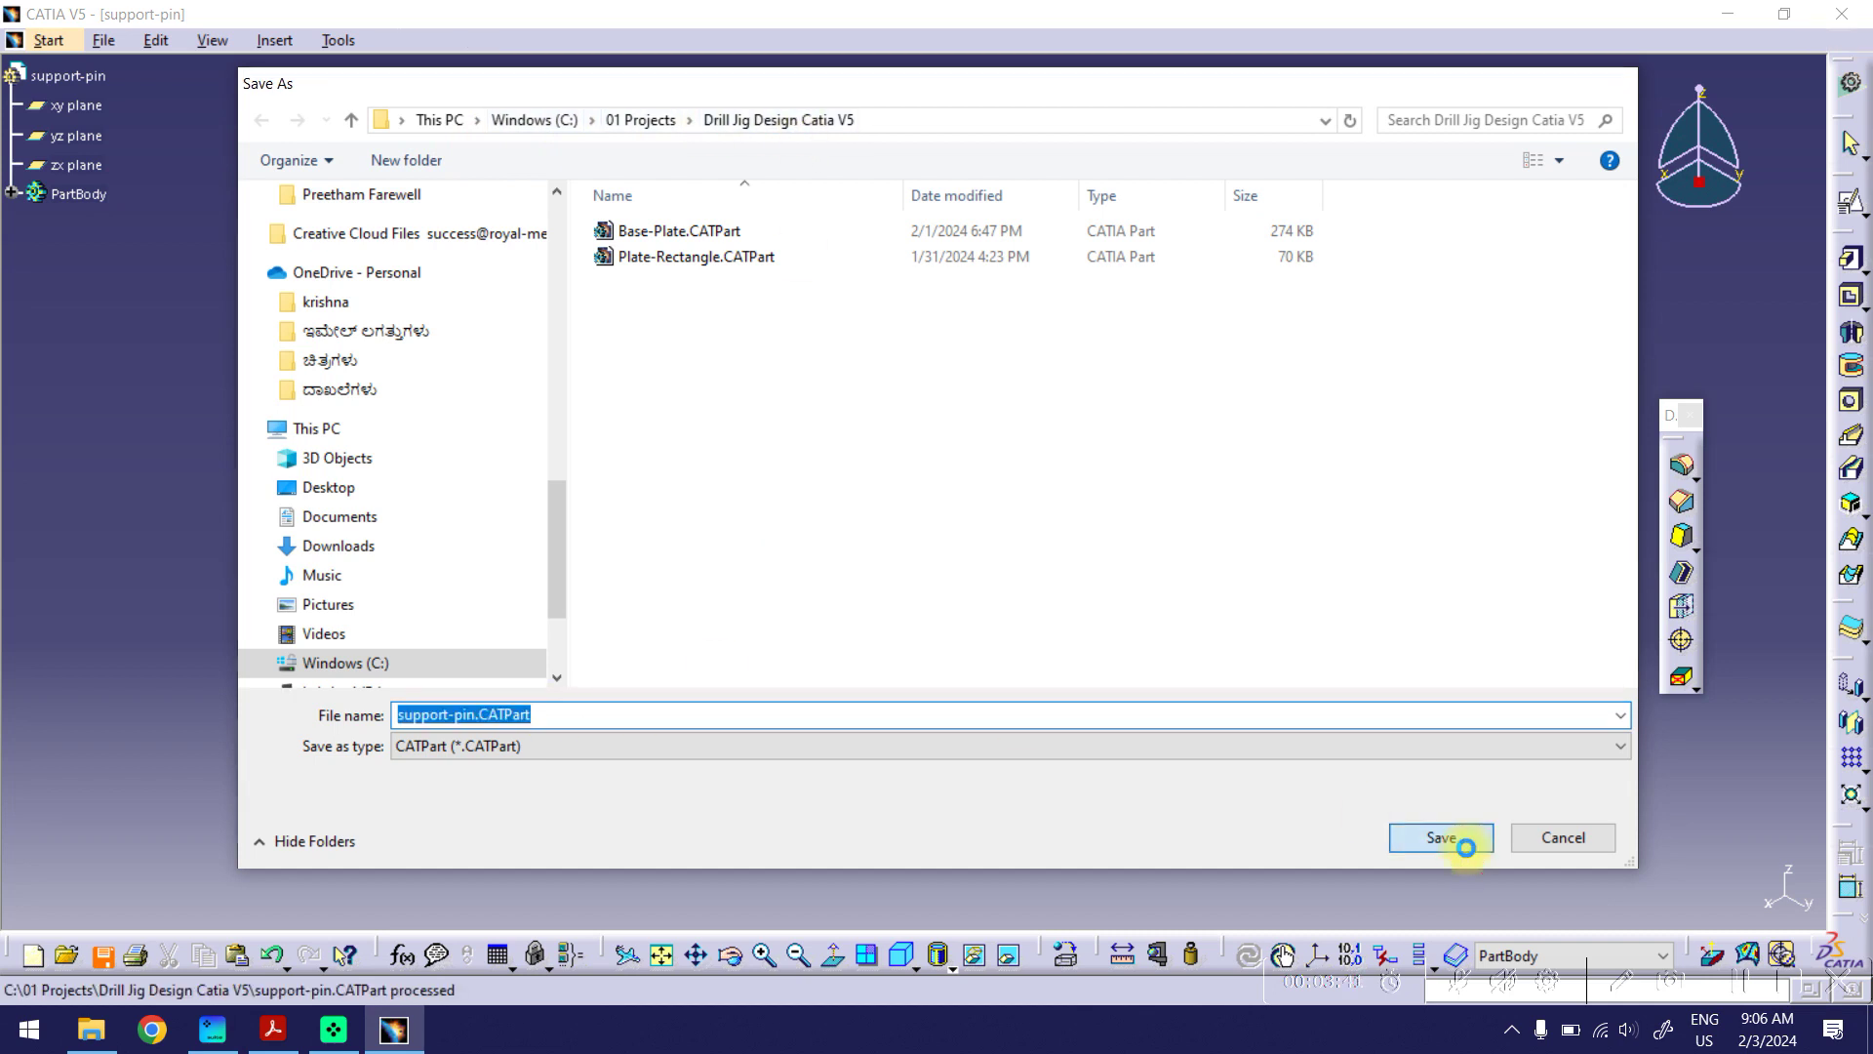
click(1466, 847)
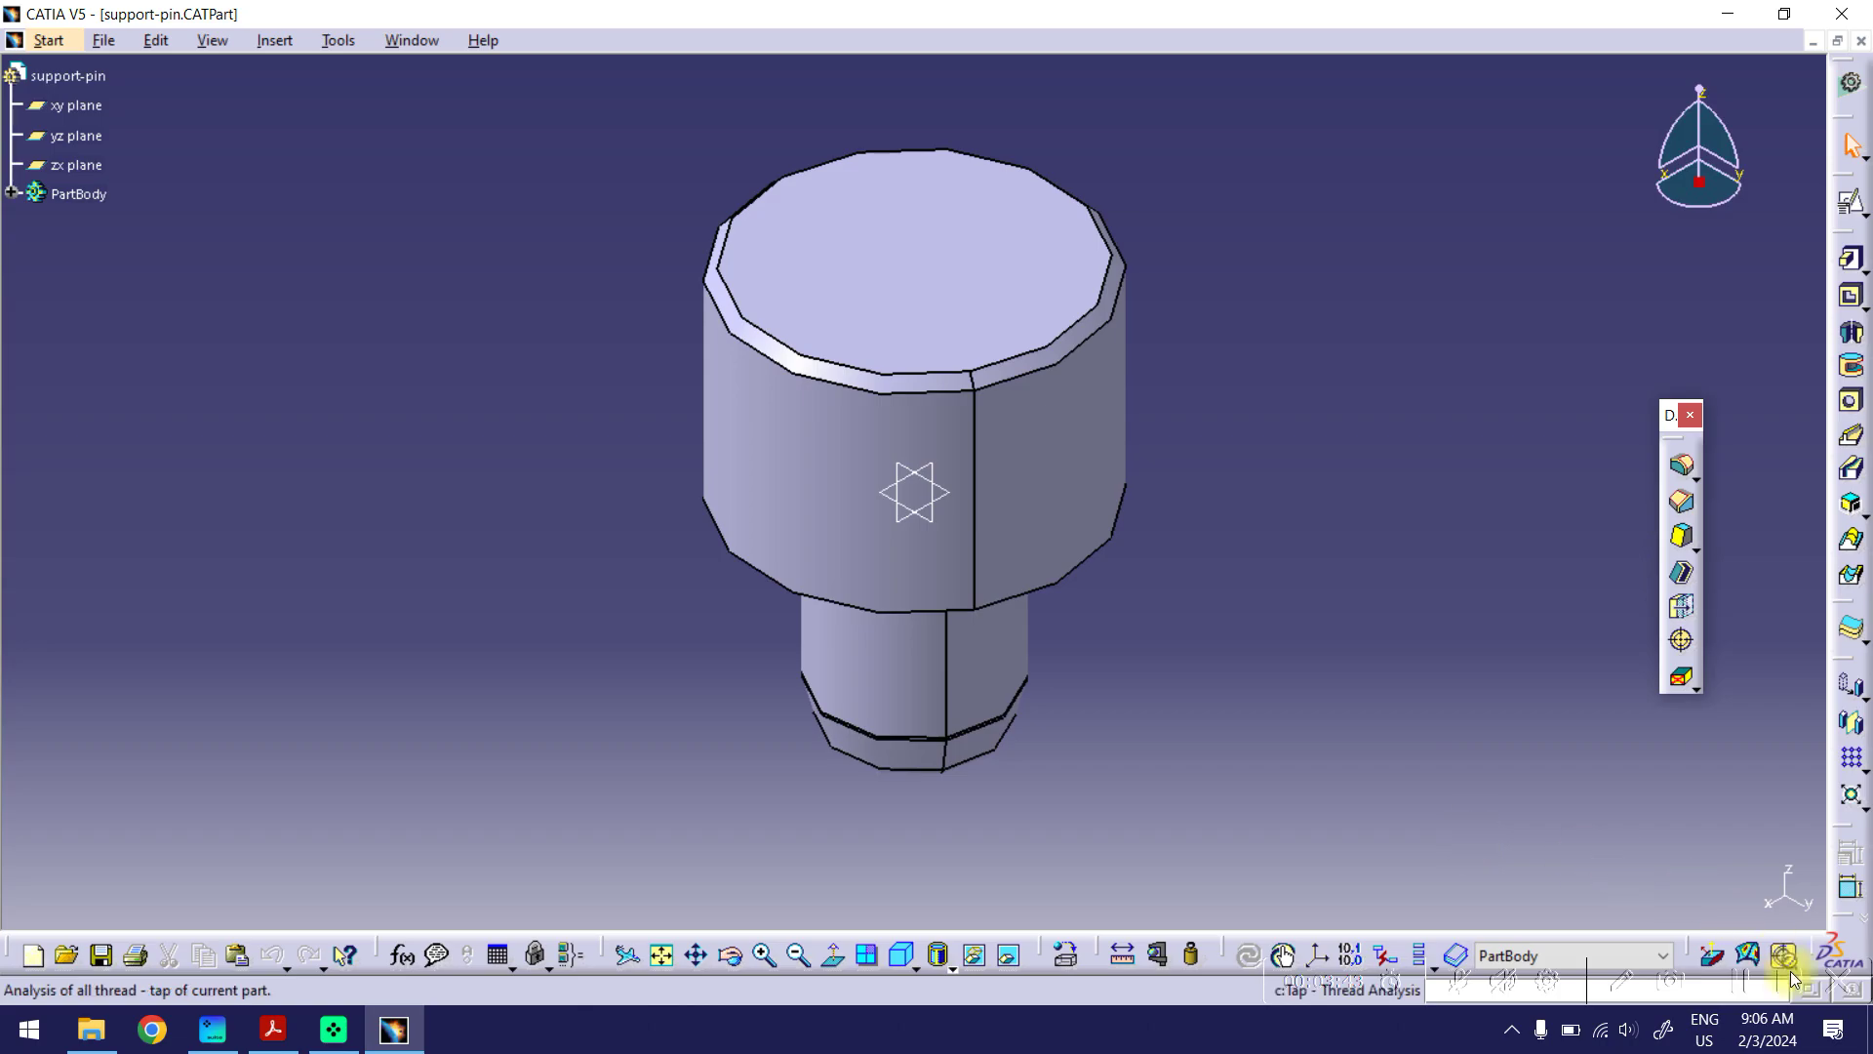